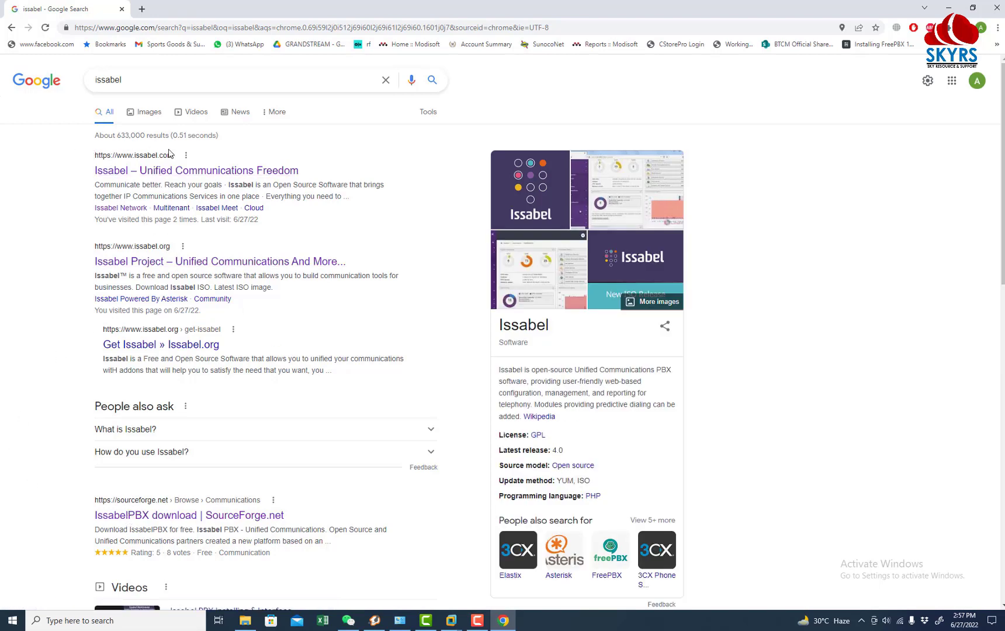
Step: Open the official Issabel website and scroll through its homepage
click(196, 180)
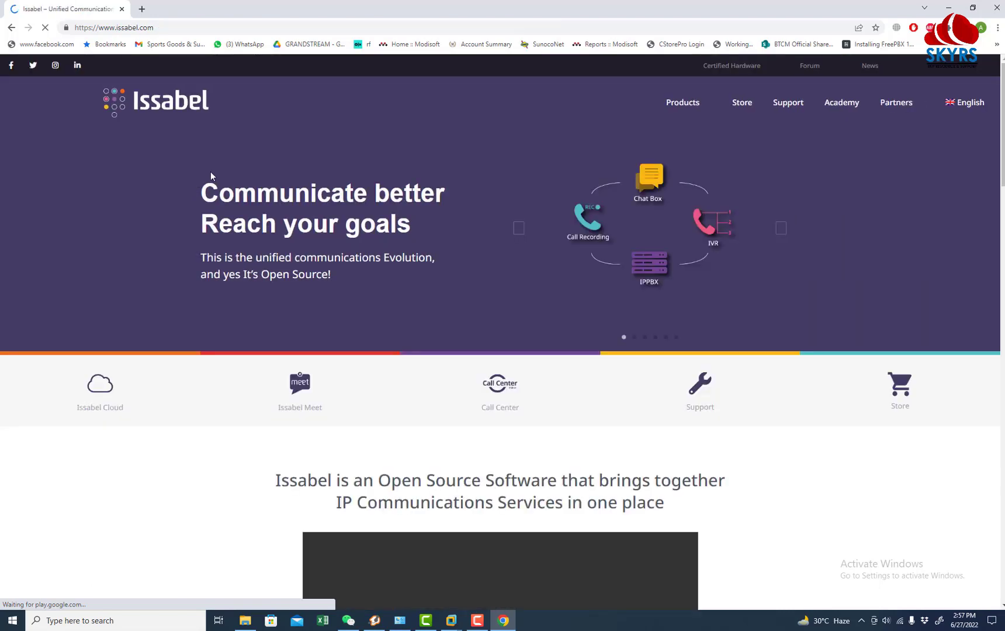
scroll(407, 332, down, 5)
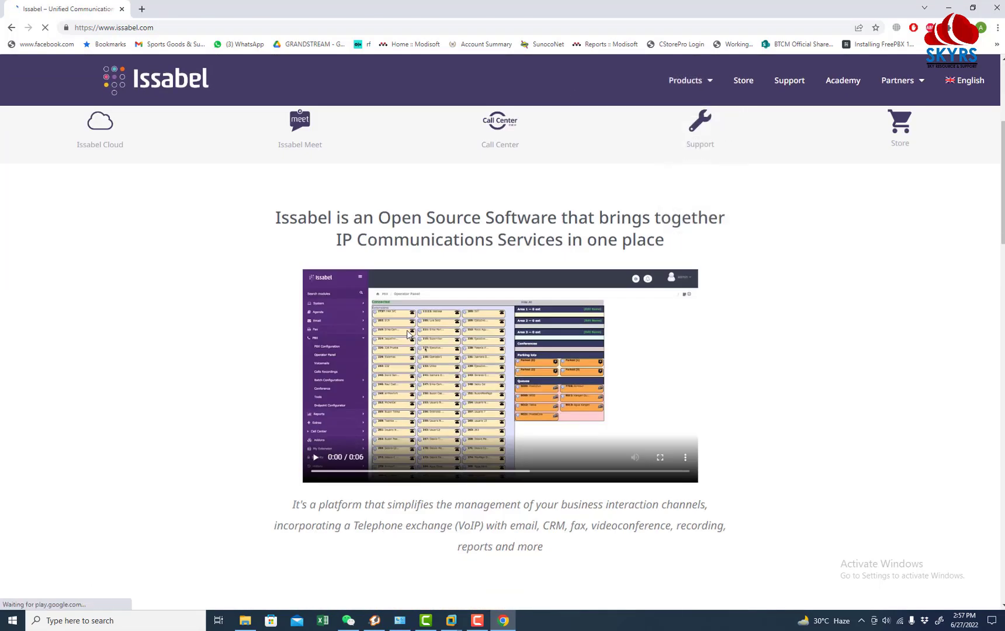
scroll(407, 334, down, 20)
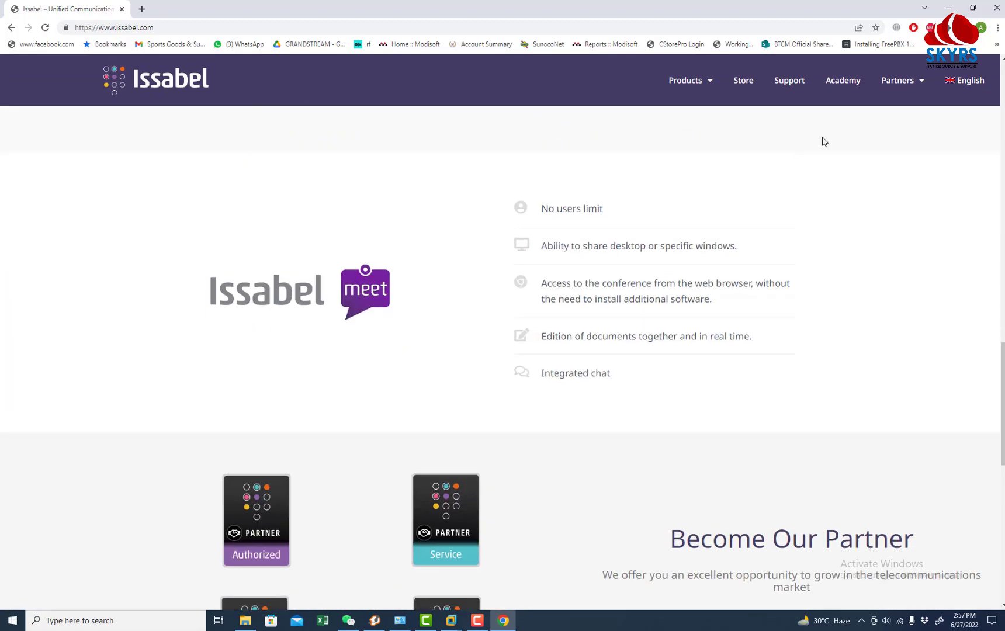
scroll(771, 153, up, 5)
Step: Look over the Issabel Products list, then enter 'issabel download' as a new search
click(712, 87)
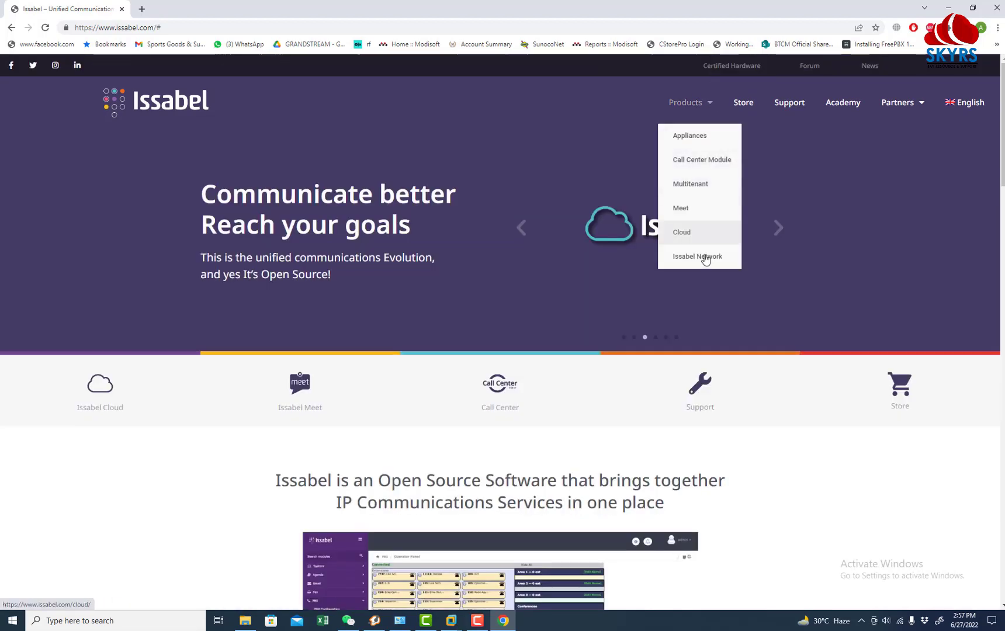
scroll(286, 350, down, 1)
scroll(286, 350, down, 4)
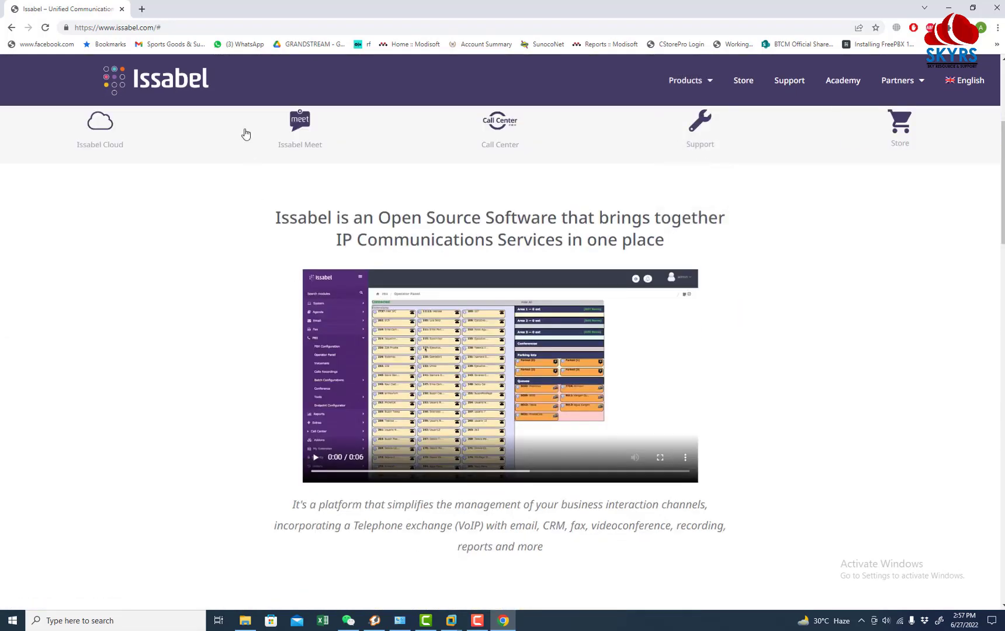
click(232, 27)
text(issabel)
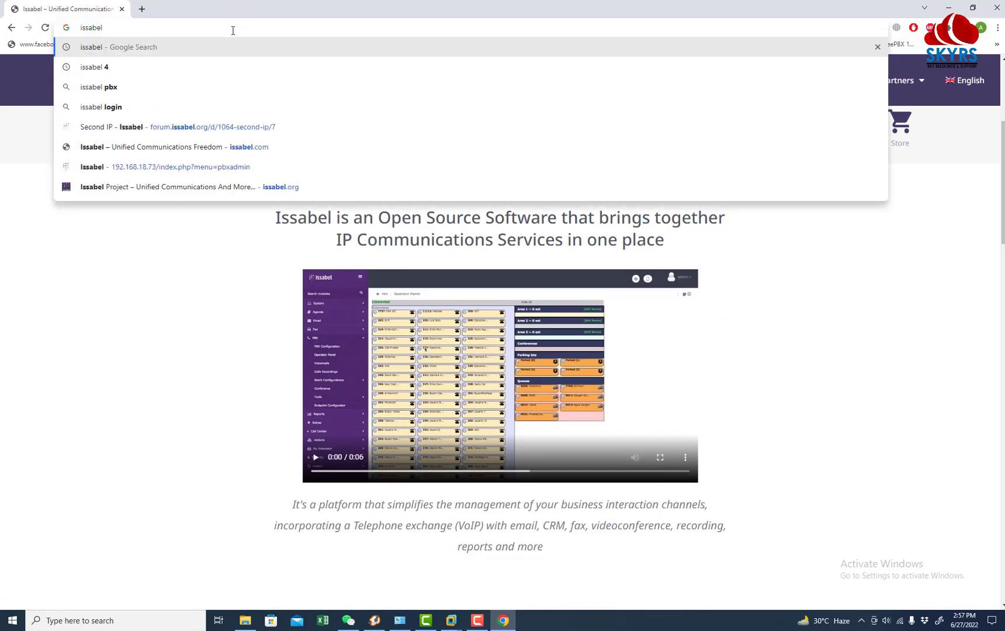
text( download)
Step: Search 'issabel download' and start the Issabel ISO download from issabel.org
key(Return)
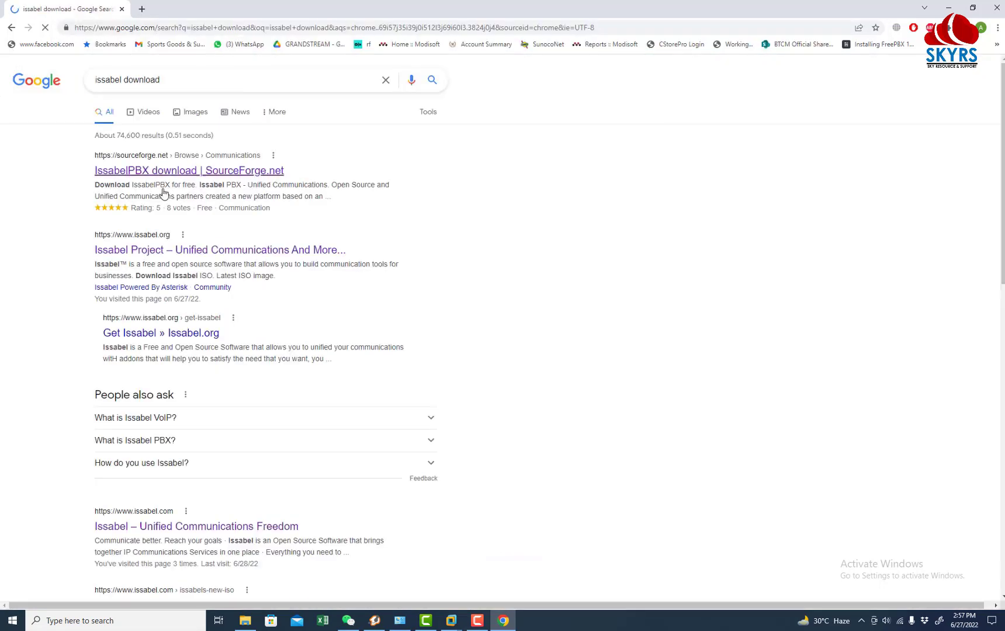
click(187, 251)
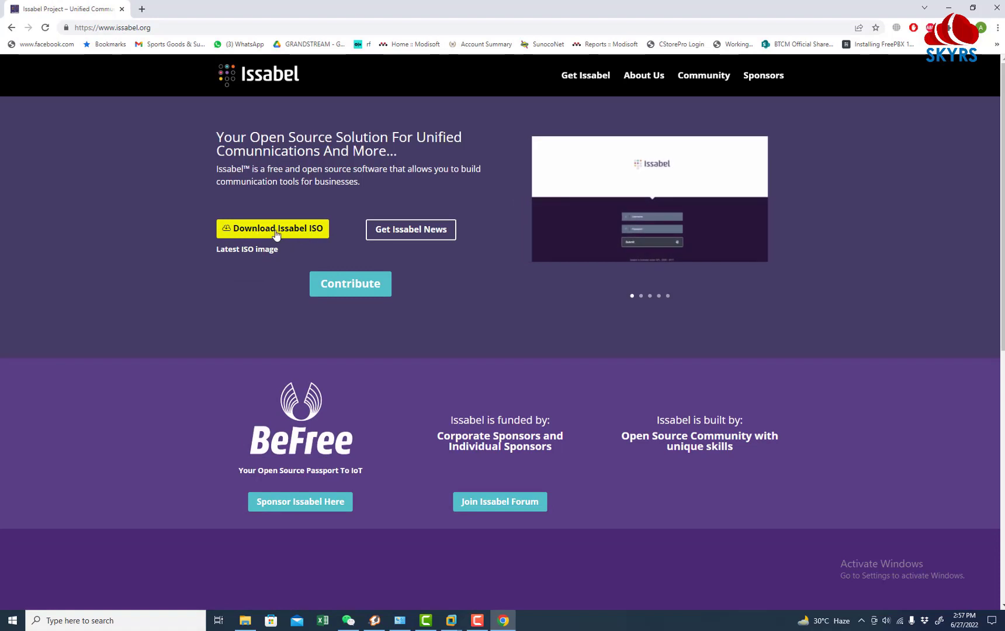
click(297, 237)
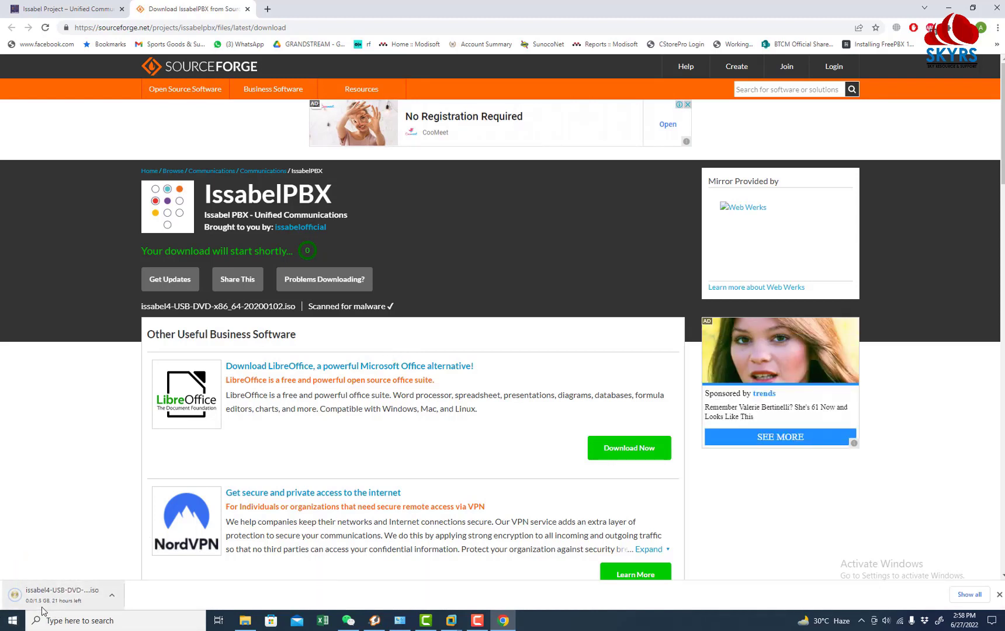
Step: Cancel the ISO download and switch over to VMware Workstation
click(111, 595)
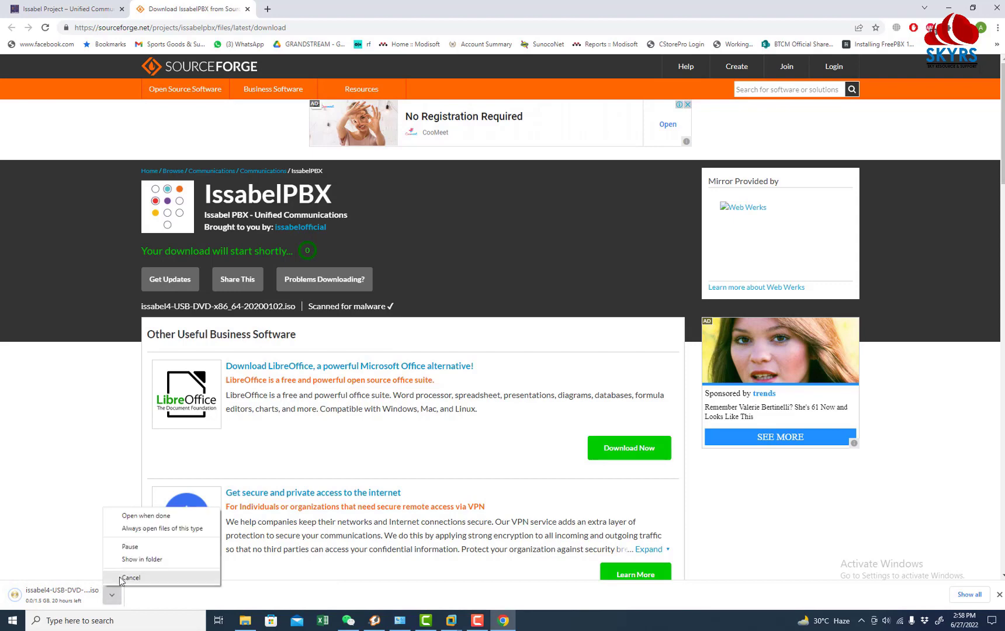
click(123, 577)
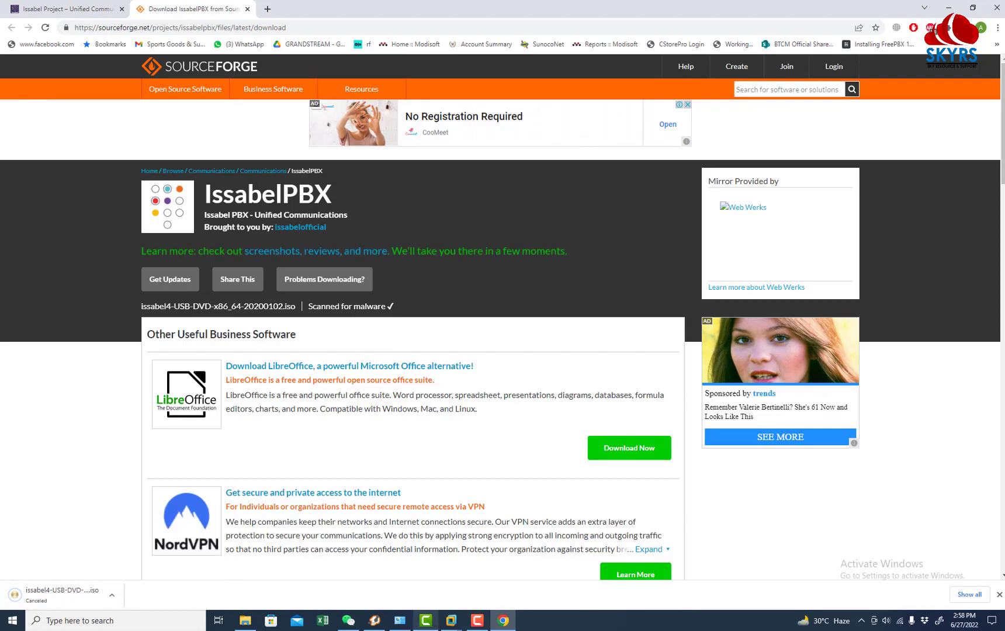
mouse_move(458, 625)
click(514, 543)
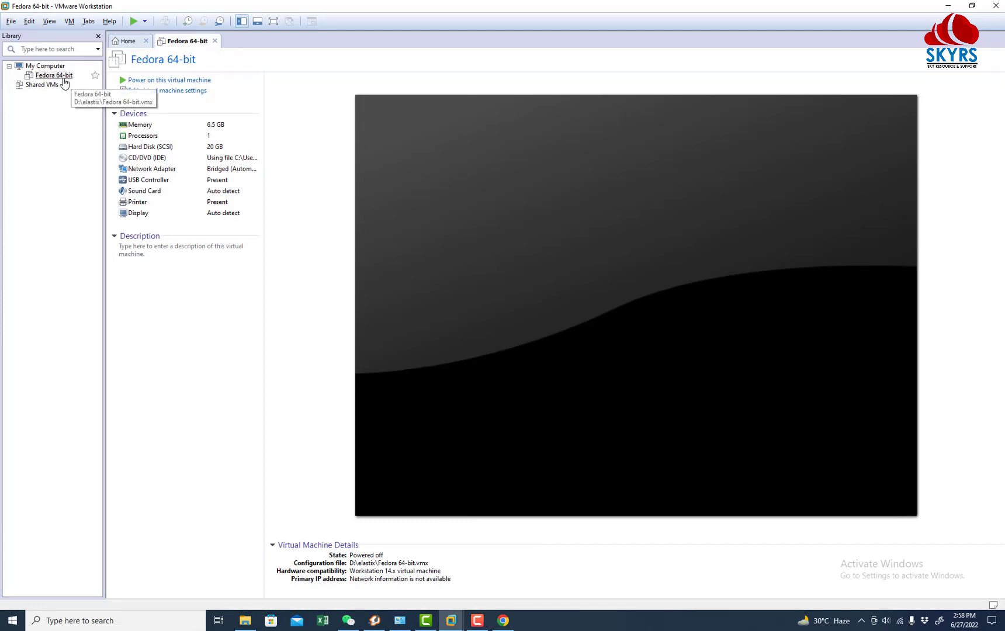
Step: Start a Custom new virtual machine with Workstation 14.x compatibility
click(12, 21)
click(25, 39)
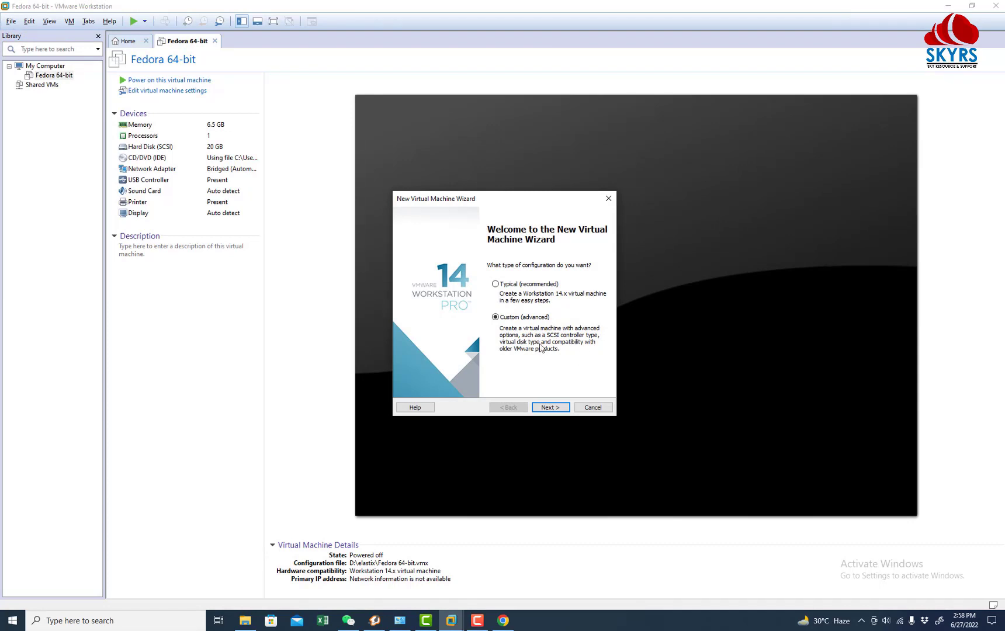
click(558, 408)
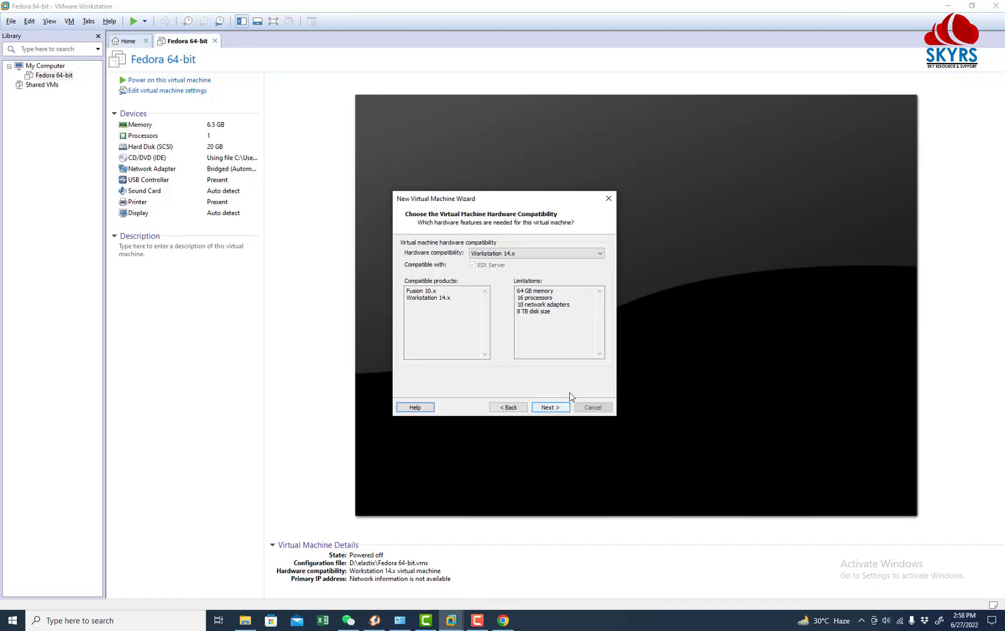
click(550, 407)
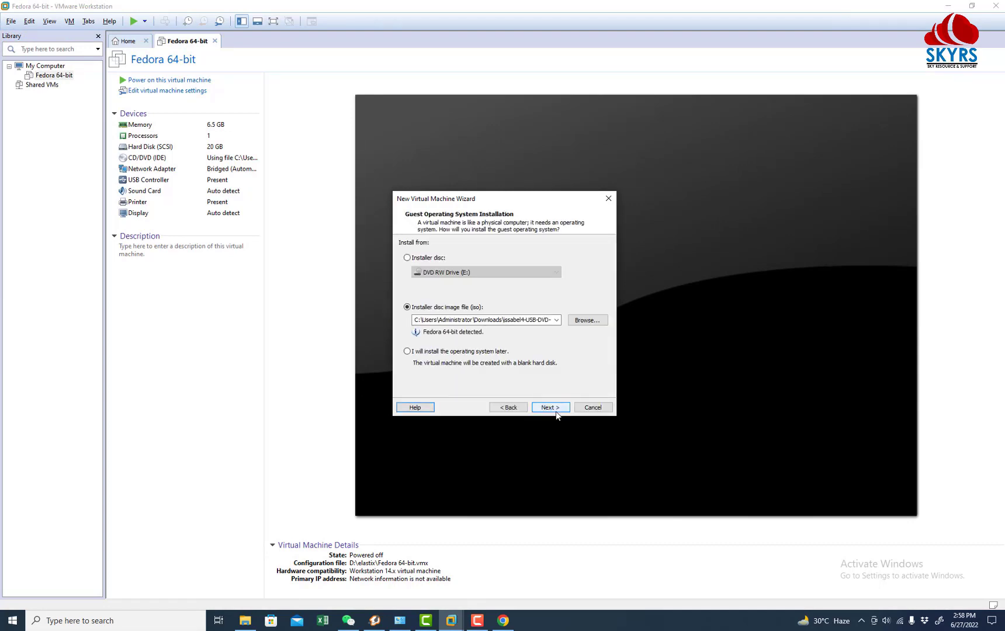
click(601, 322)
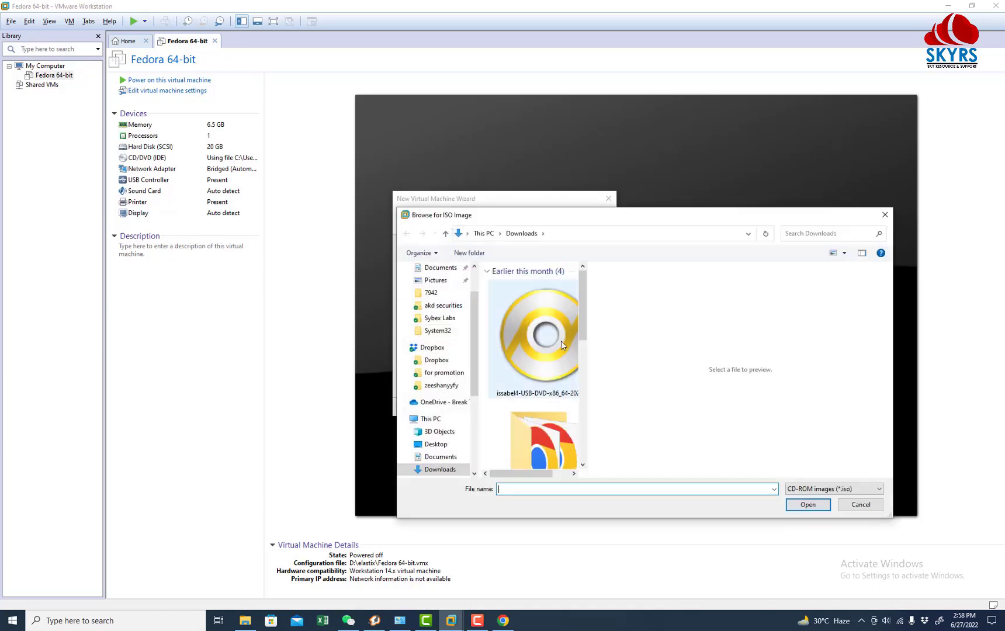
double_click(604, 219)
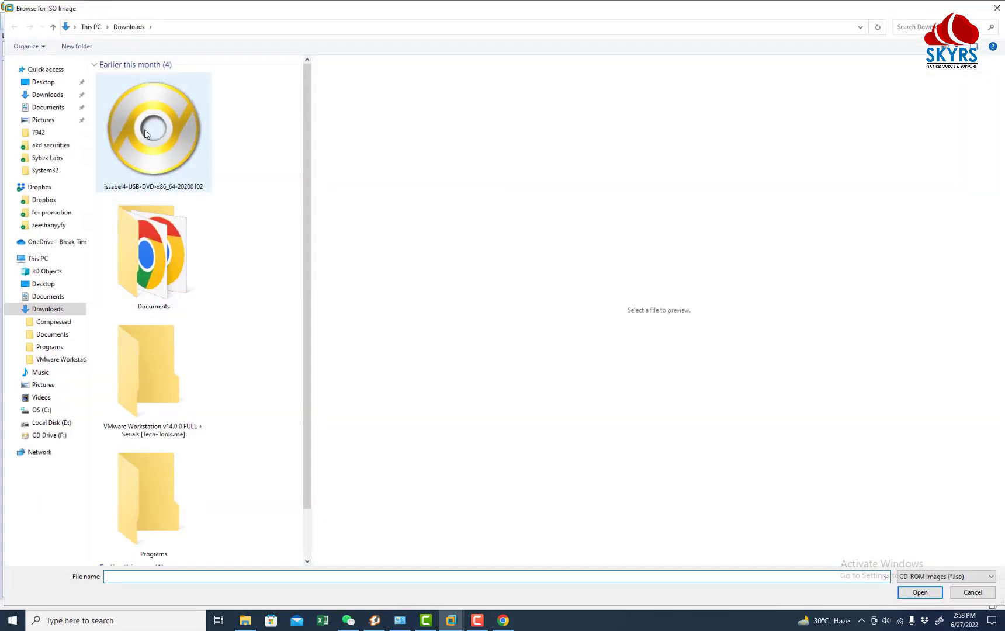
click(143, 137)
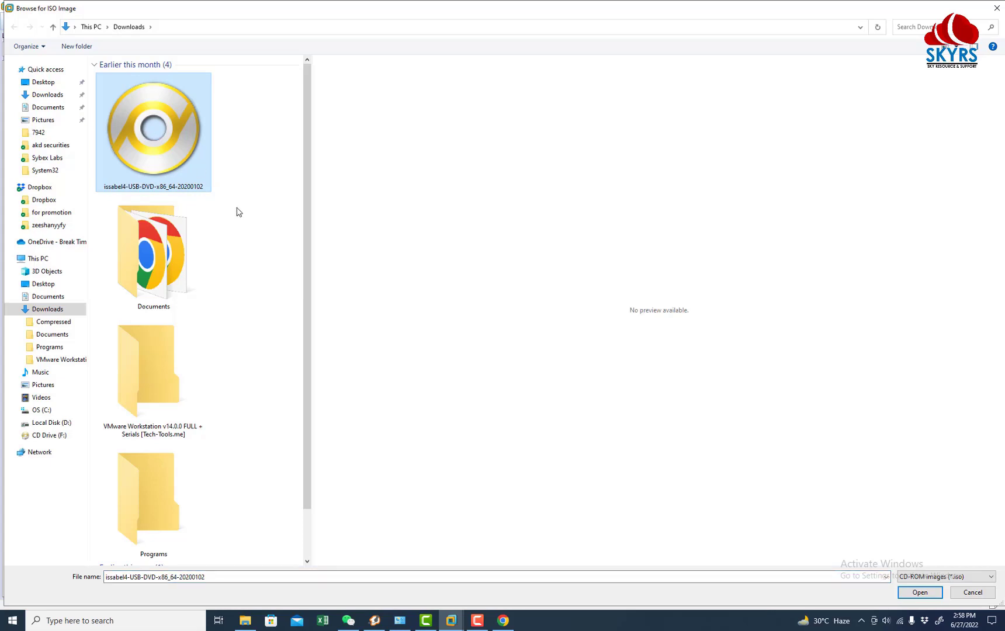
click(910, 593)
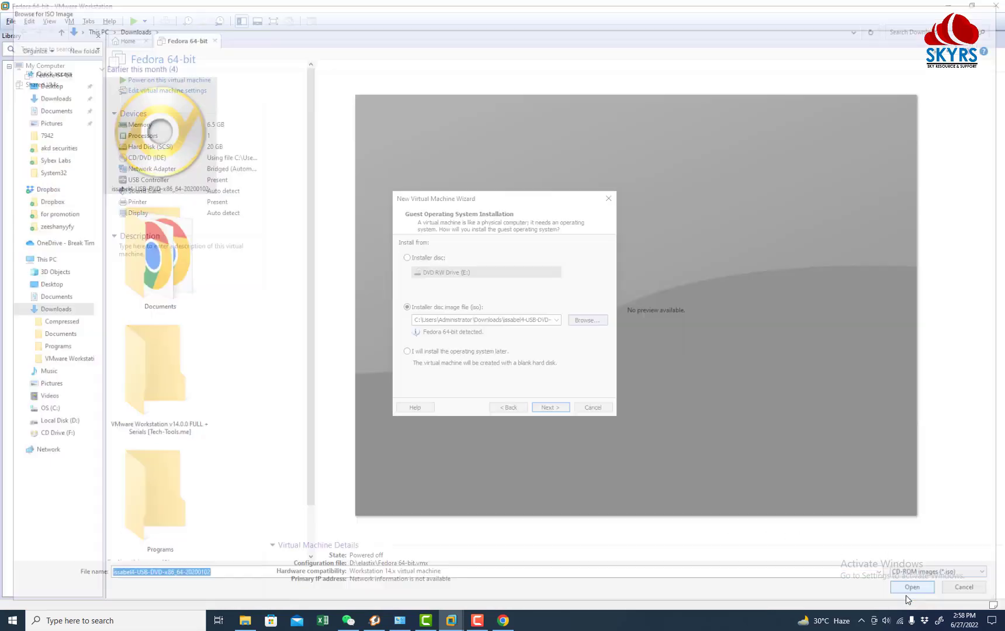
click(550, 407)
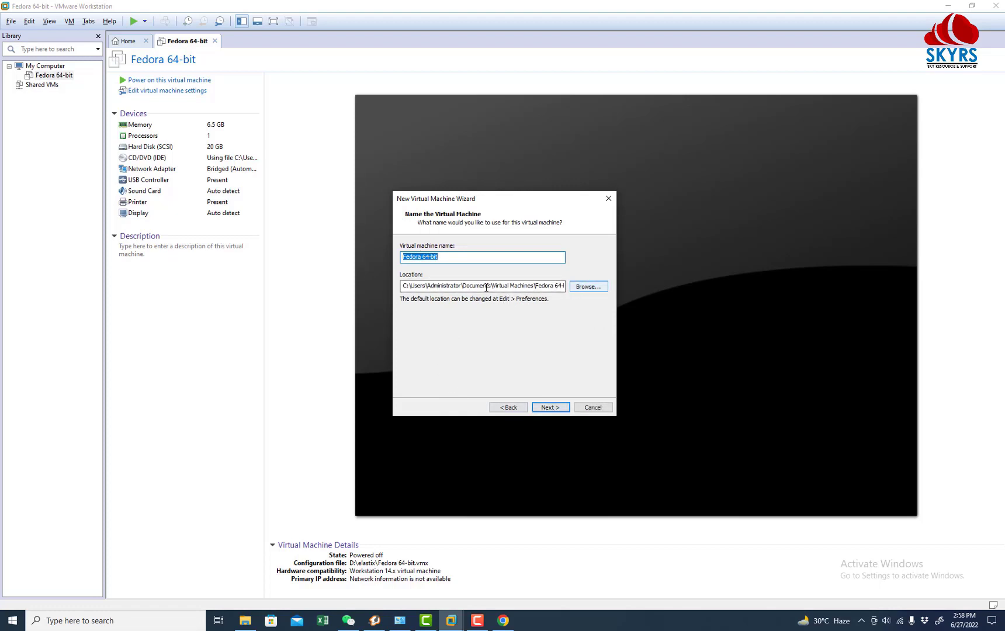
Step: Store the virtual machine in a new folder, D:\issabel2
click(588, 286)
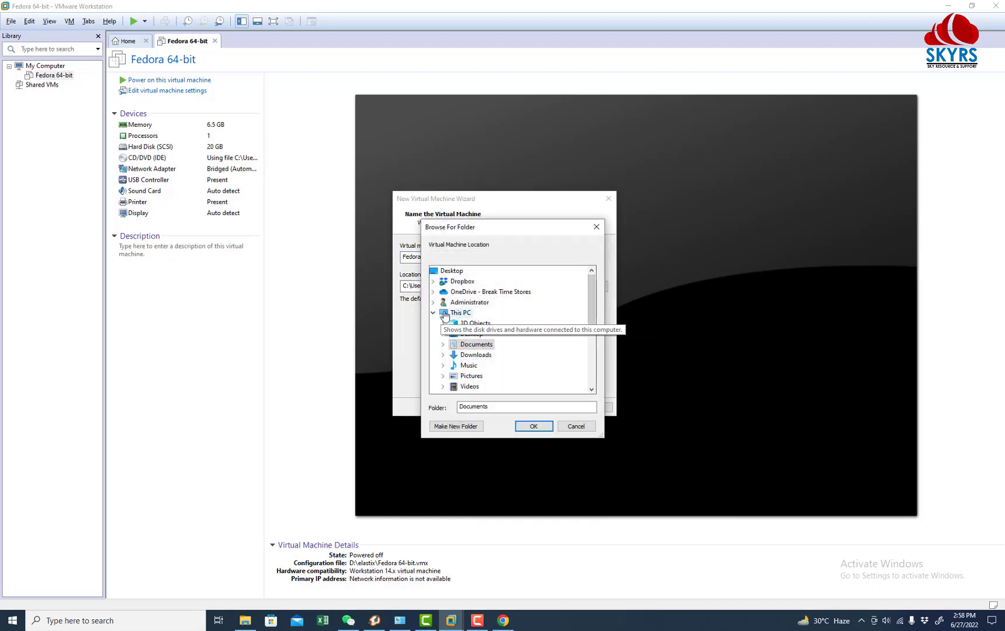
click(467, 313)
scroll(508, 350, down, 4)
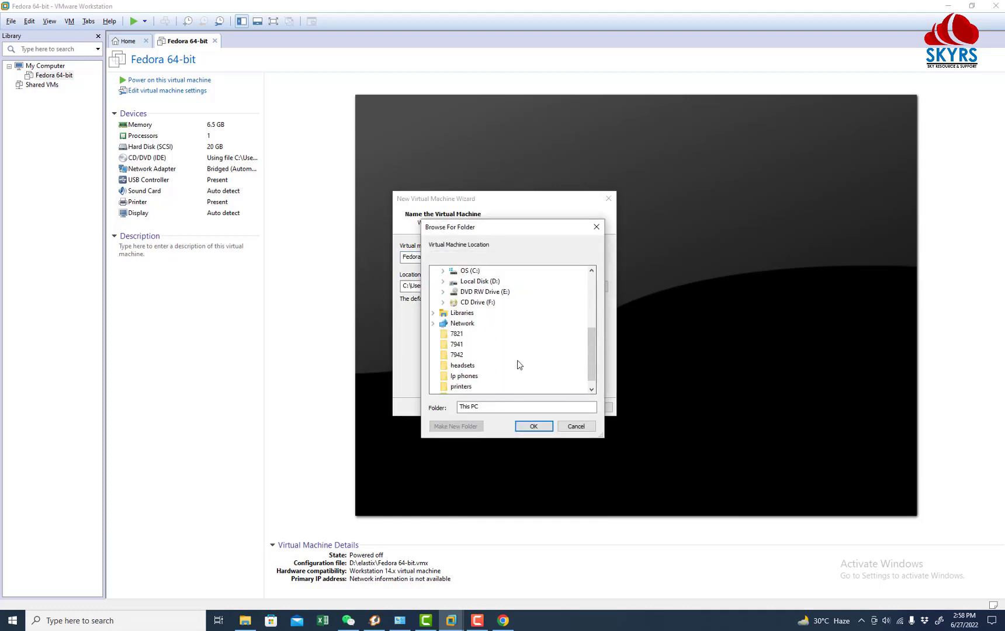
double_click(471, 283)
click(459, 426)
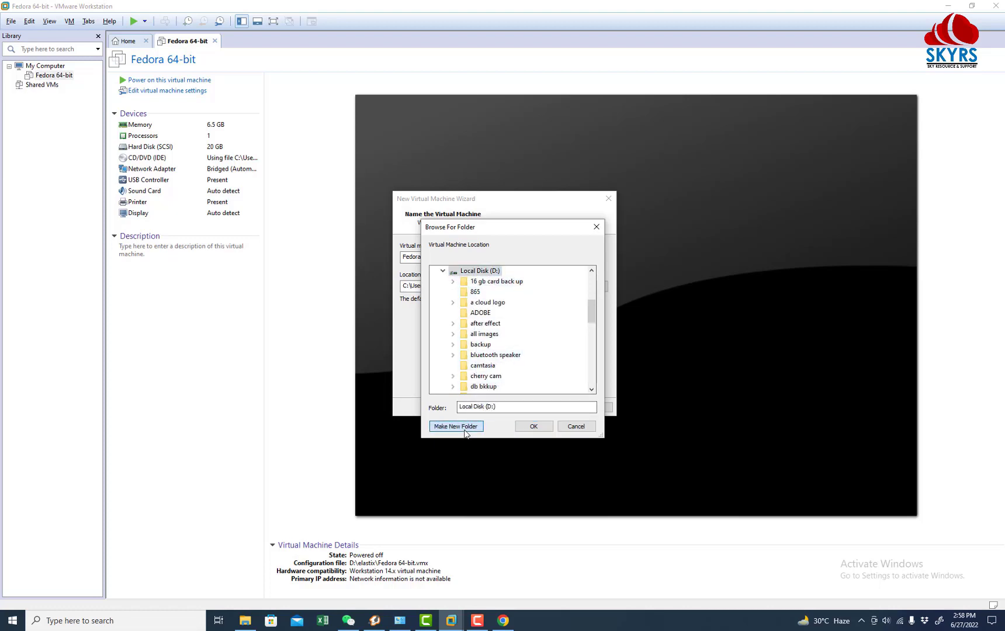
text(issabel2)
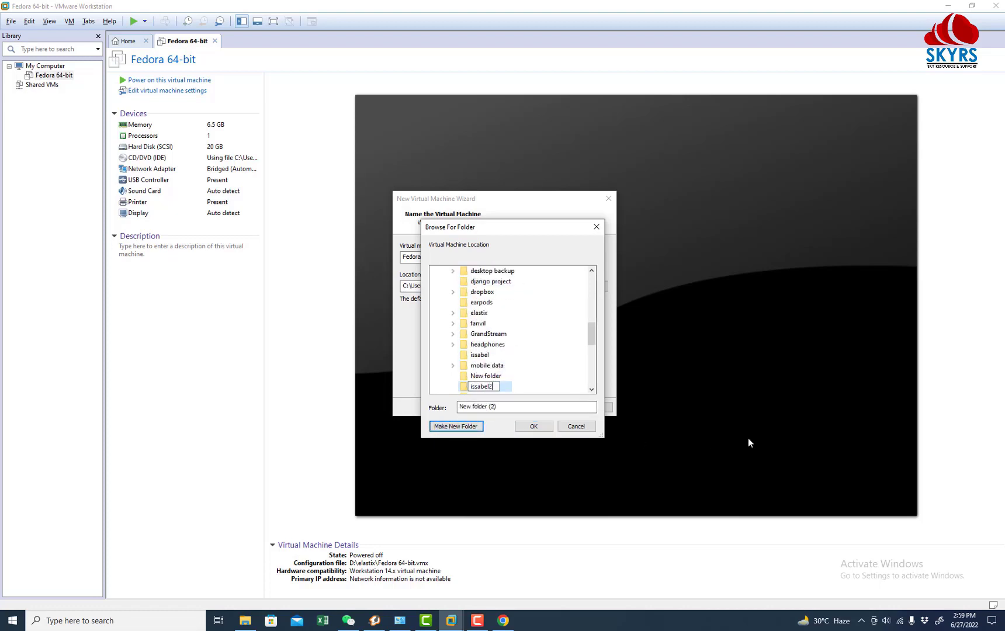
key(Return)
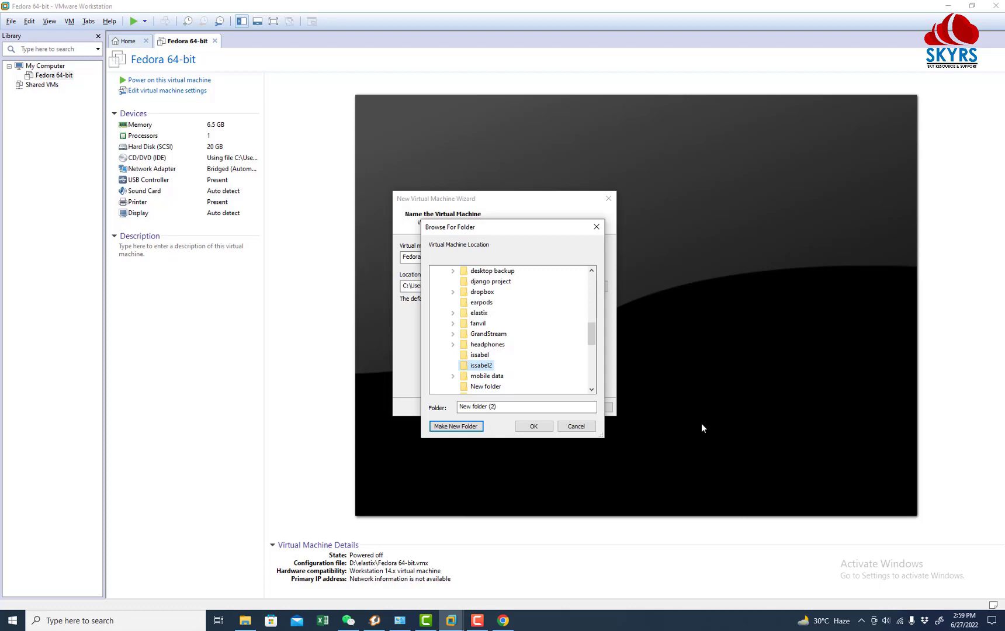
click(540, 427)
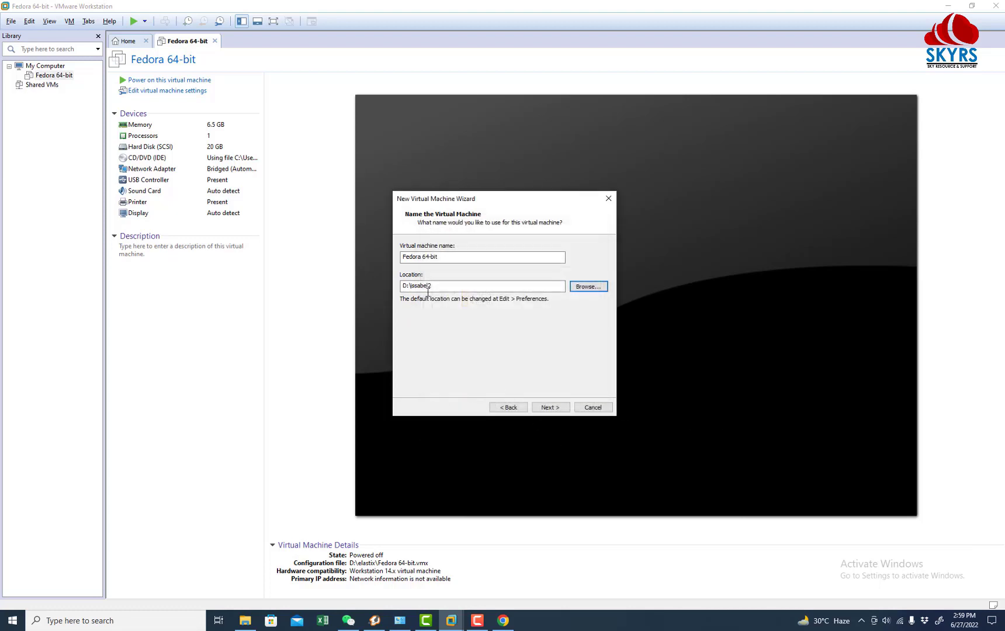
Step: Keep the default processors and raise the virtual machine's memory
click(552, 409)
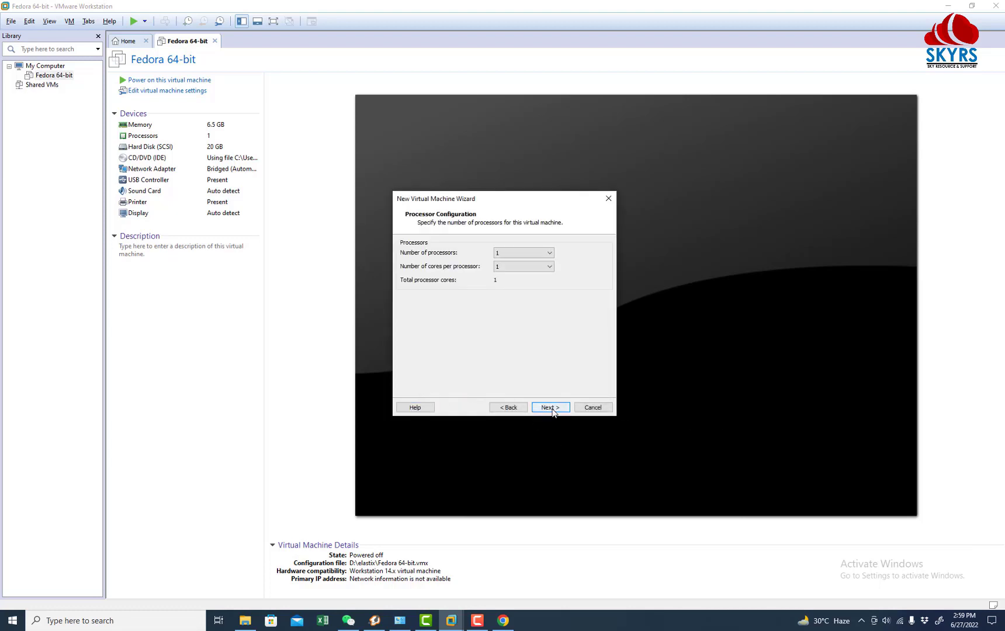
click(550, 409)
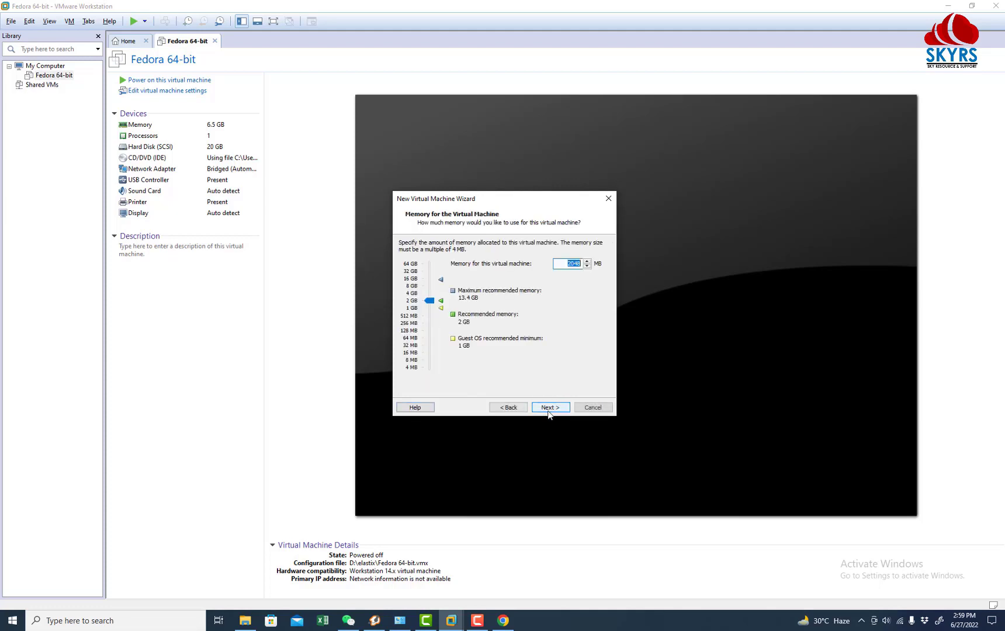
drag(429, 300, 429, 295)
click(549, 407)
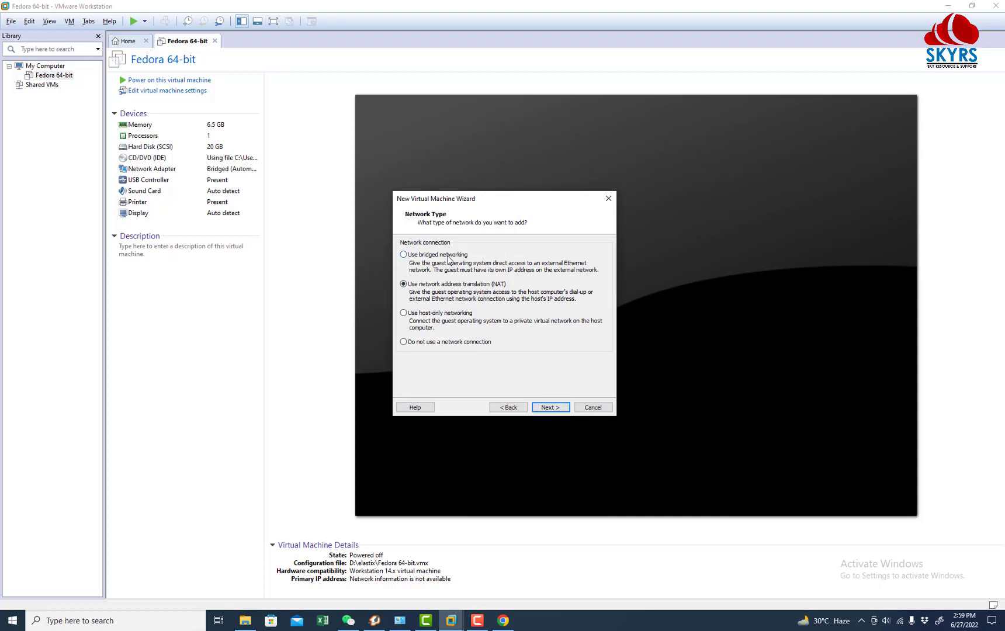
Step: Use bridged networking with default controller, SCSI type and a new 20 GB disk
click(448, 257)
click(545, 408)
click(549, 407)
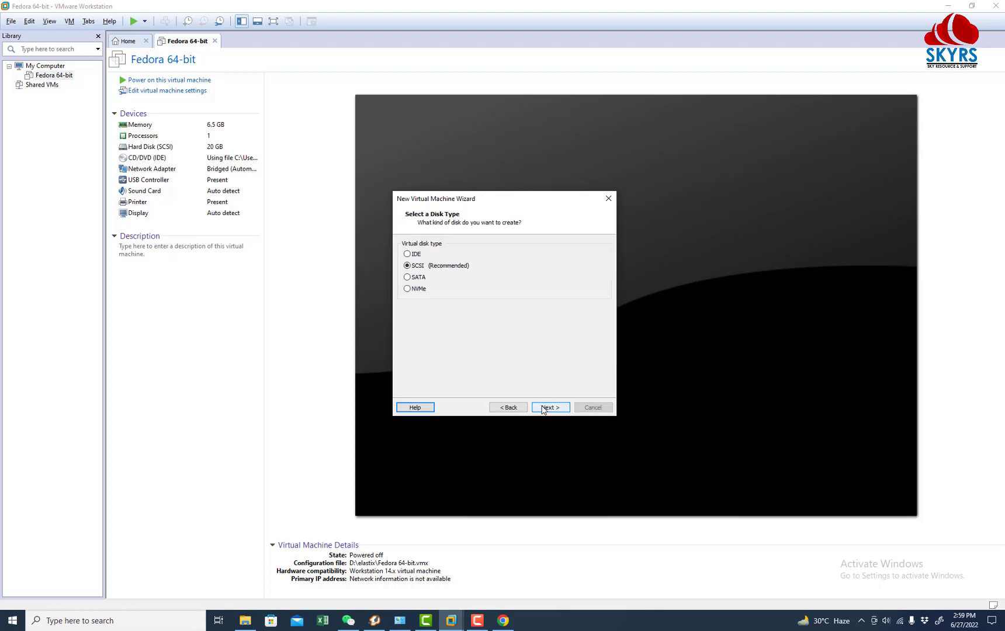
click(549, 407)
click(549, 407)
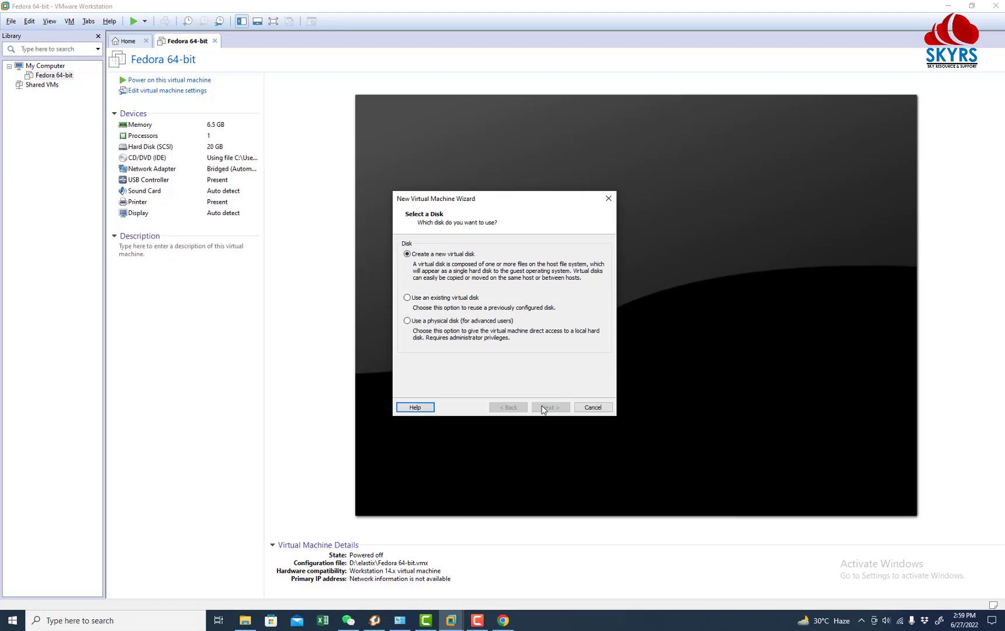
click(542, 408)
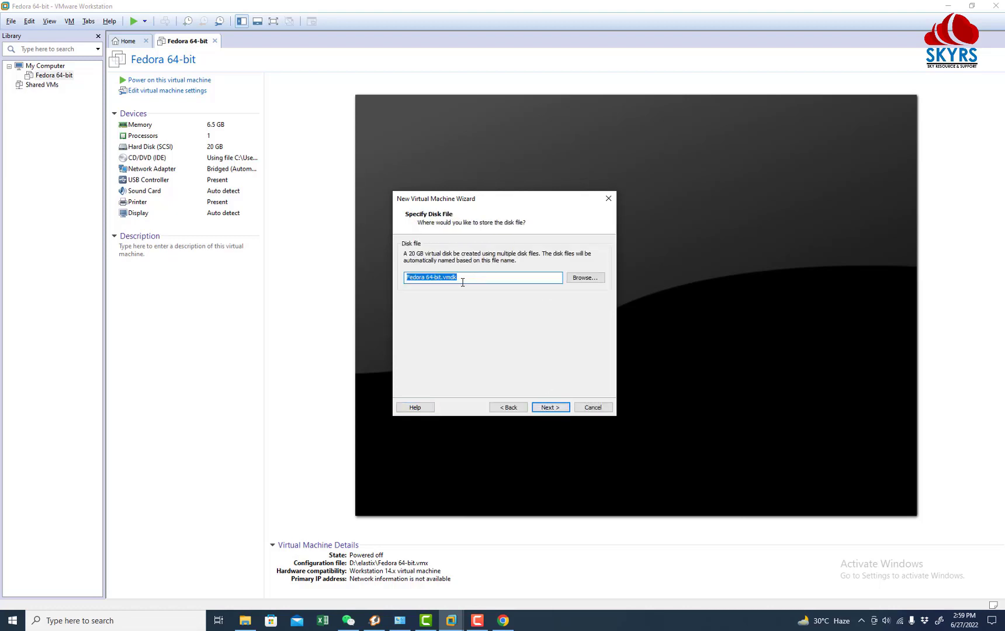
Step: Save the virtual disk file in D:\issabel2 and finish the wizard so the VM powers on
click(585, 278)
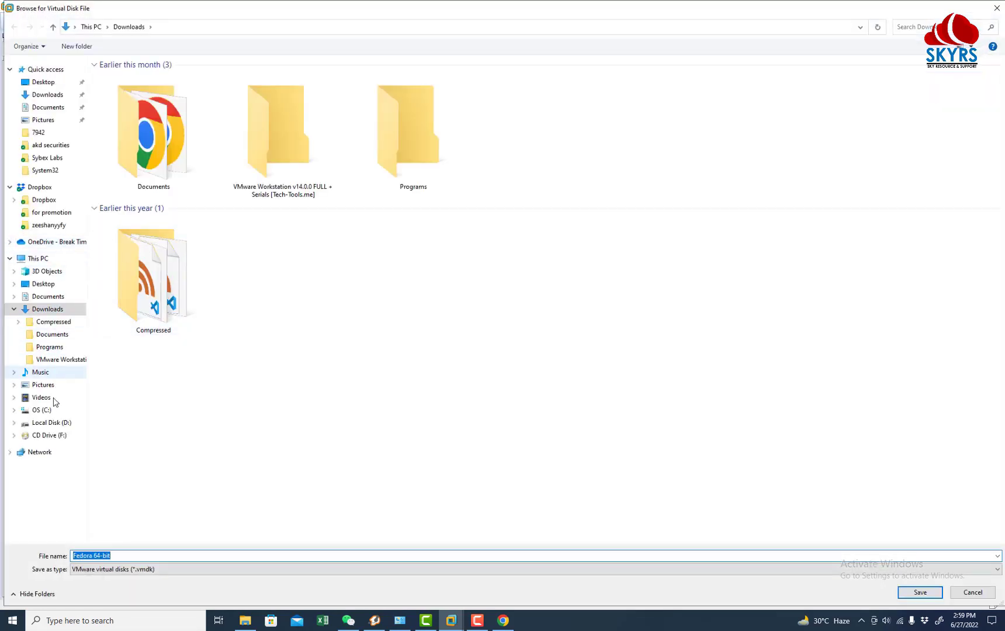
click(54, 423)
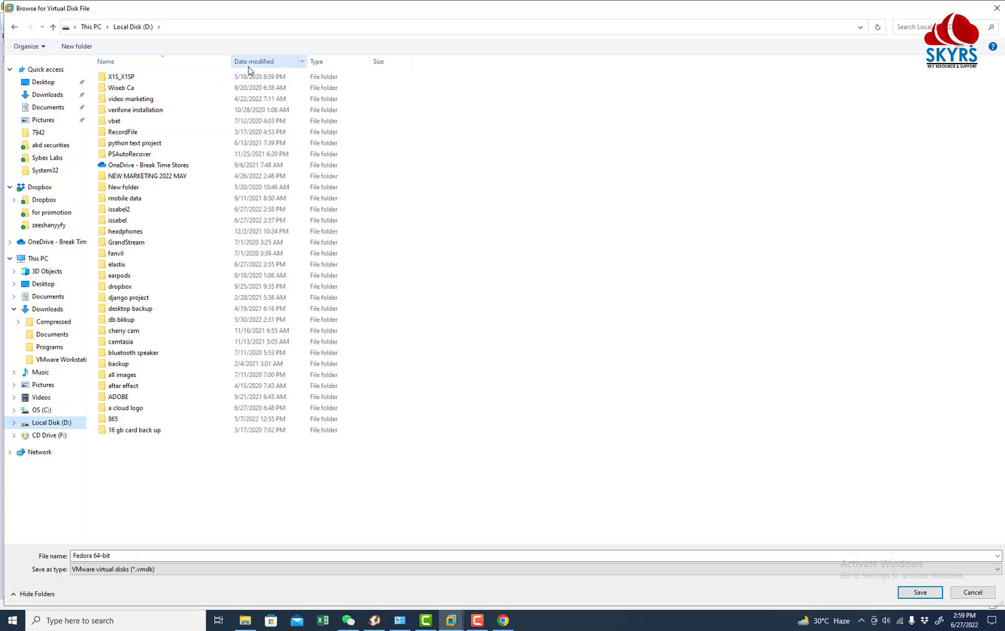
click(254, 61)
double_click(136, 85)
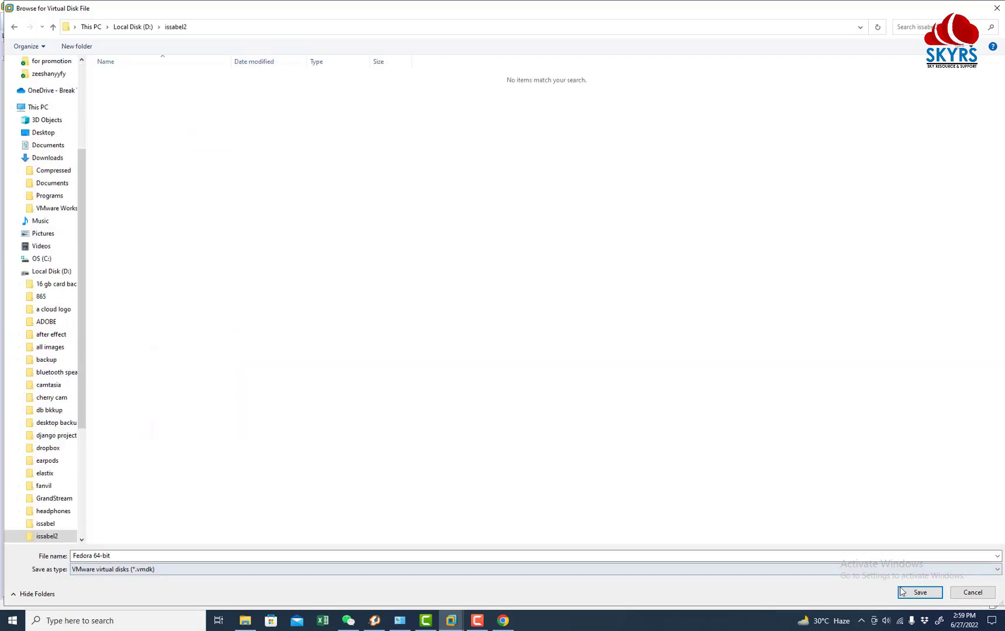
click(920, 591)
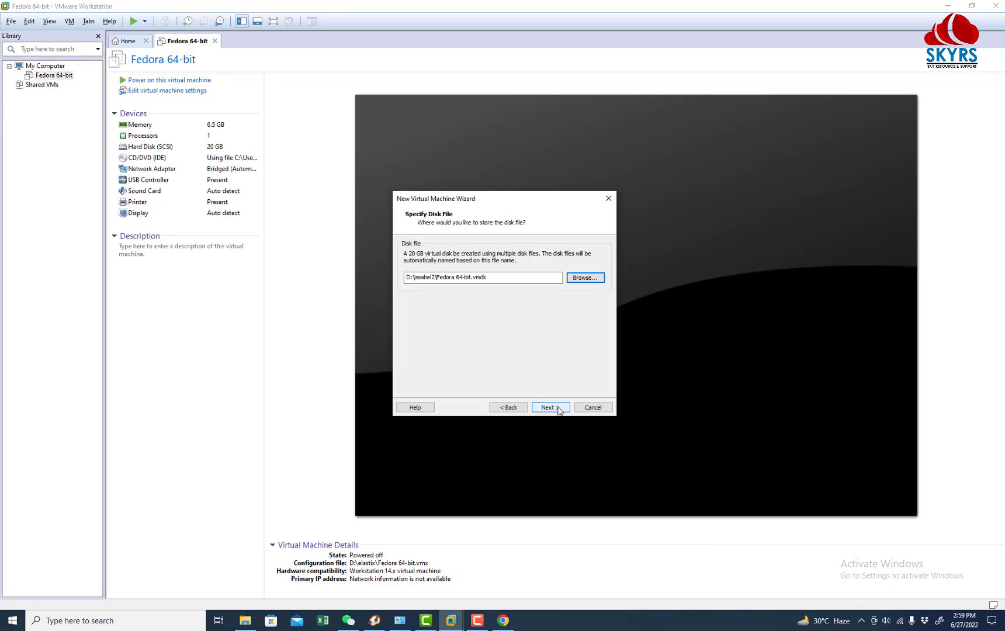
click(551, 407)
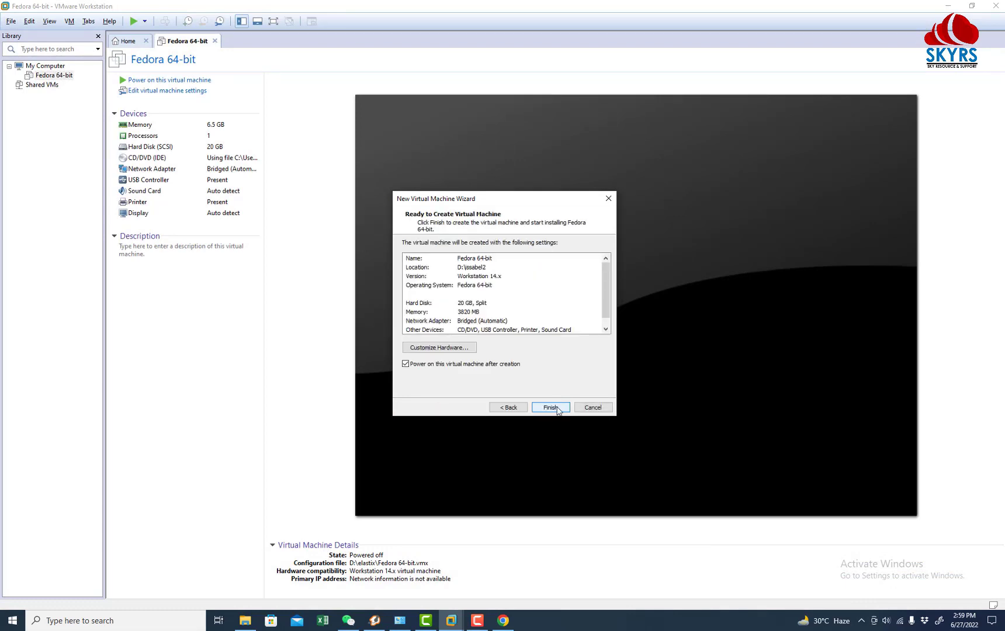
click(552, 408)
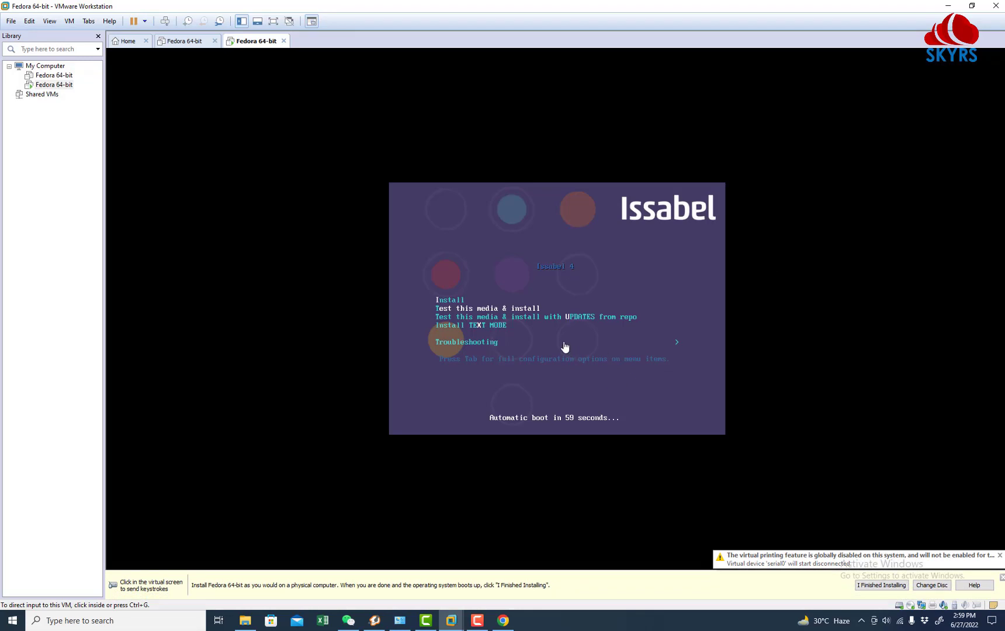
Step: Switch the VM to full screen and choose Install from the Issabel boot menu
click(575, 352)
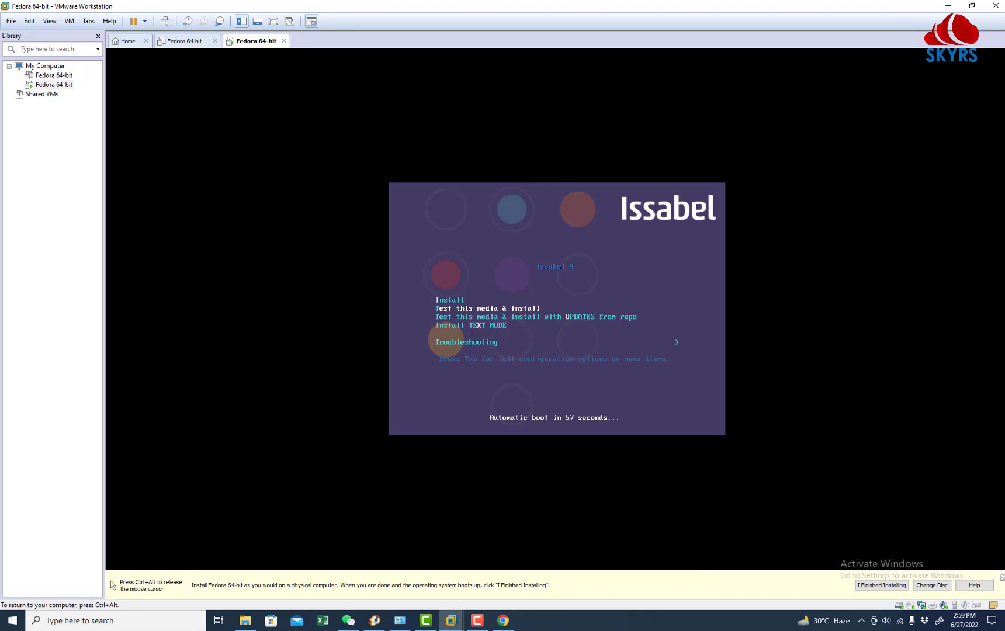
key(ctrl+alt+Return)
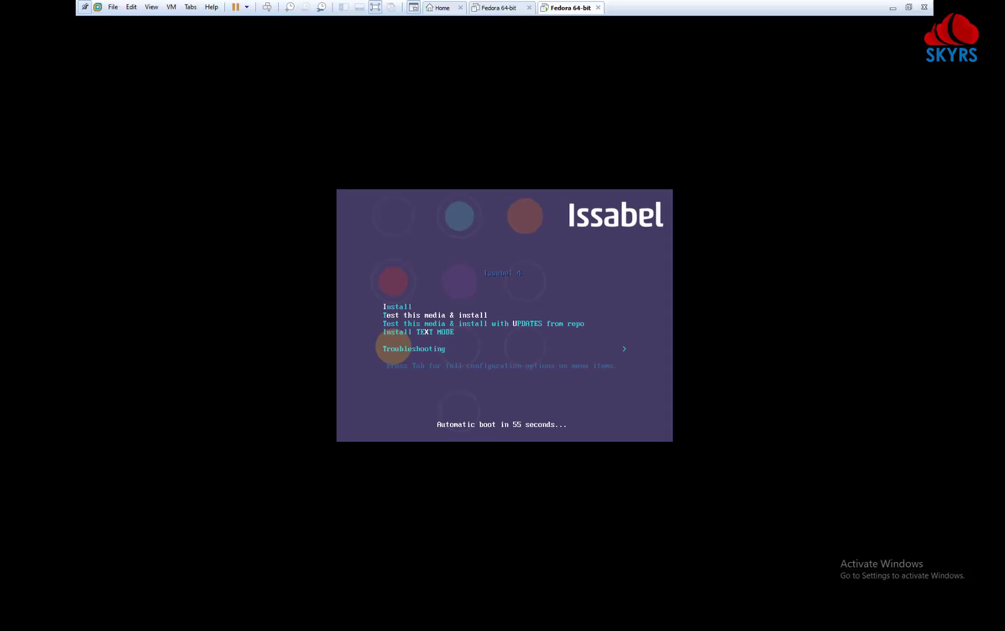
key(Down)
key(Up)
key(Up)
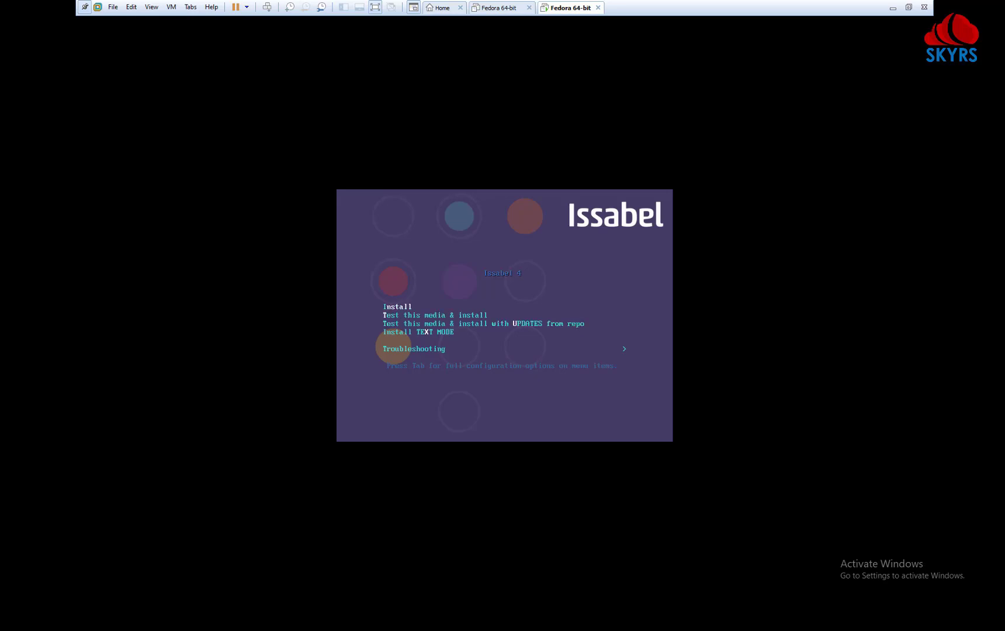
key(Return)
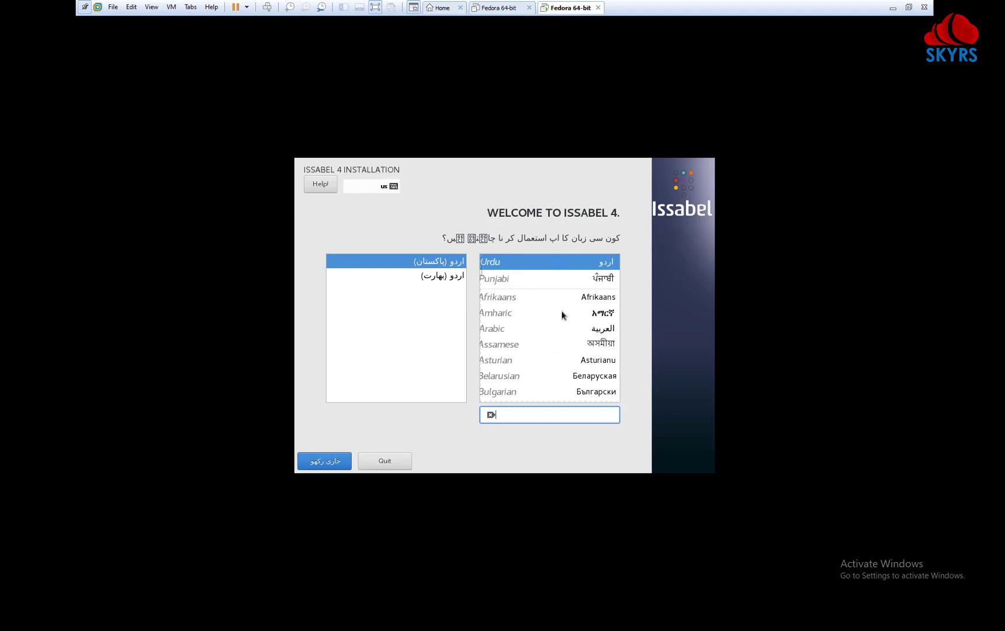
Step: Set the installer language to English (United States)
scroll(558, 326, down, 5)
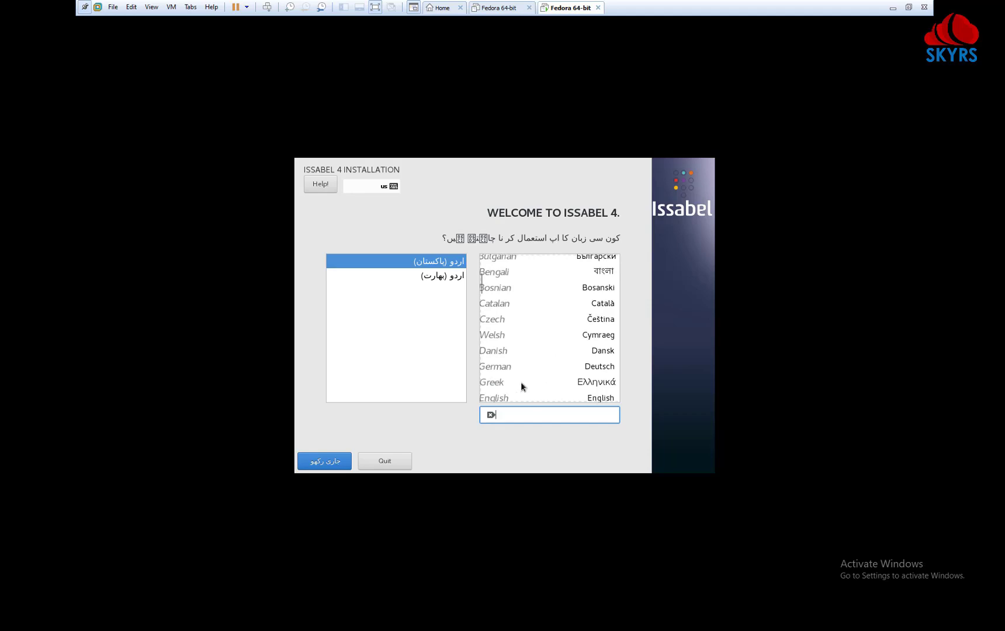
text(english)
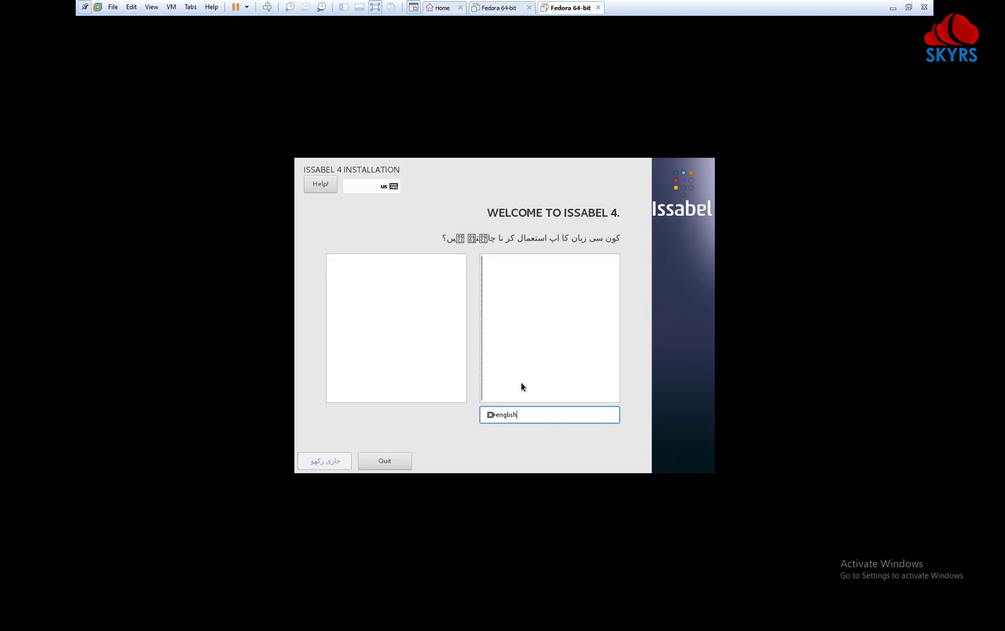
click(550, 266)
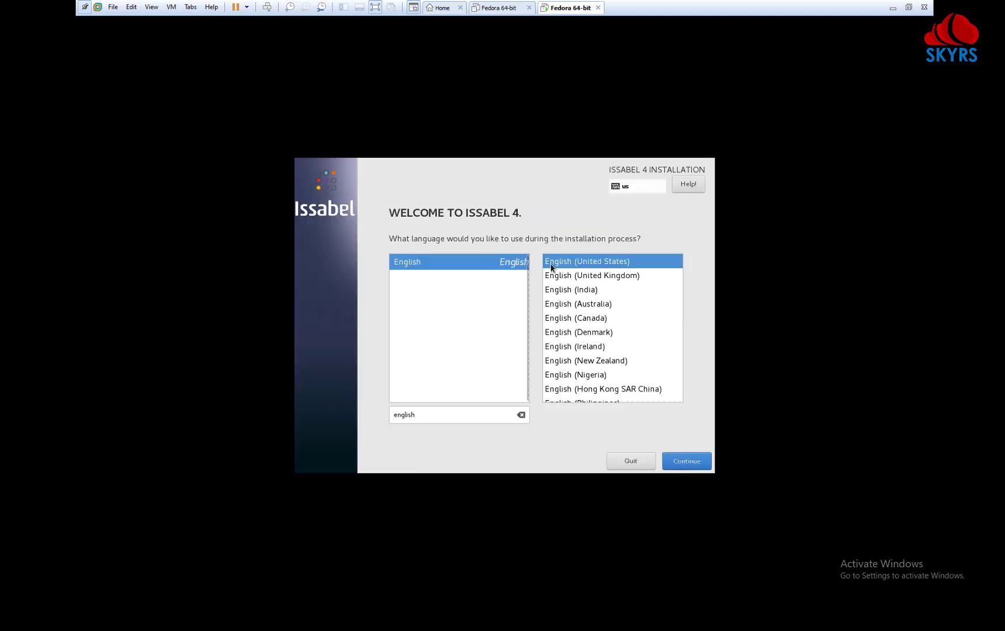
click(690, 466)
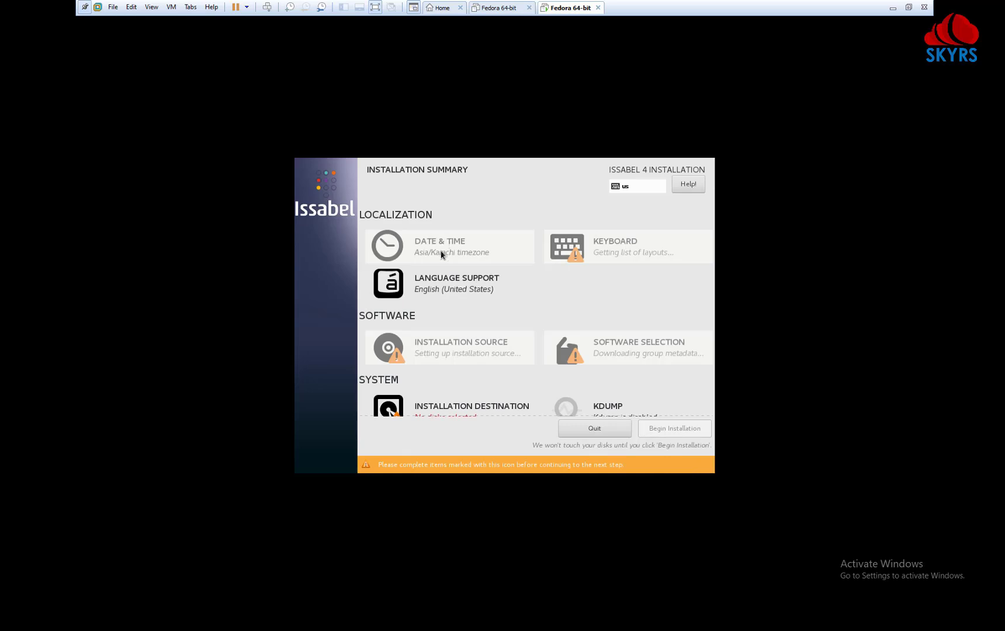
Step: Keep the Asia/Karachi timezone and confirm the English (US) keyboard layout
click(400, 257)
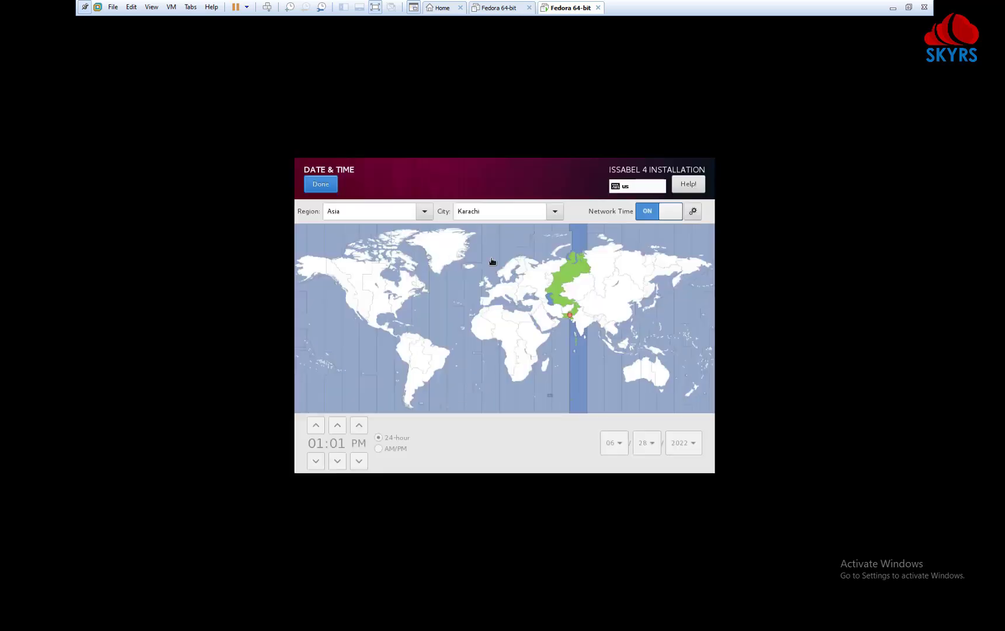
click(335, 188)
click(629, 266)
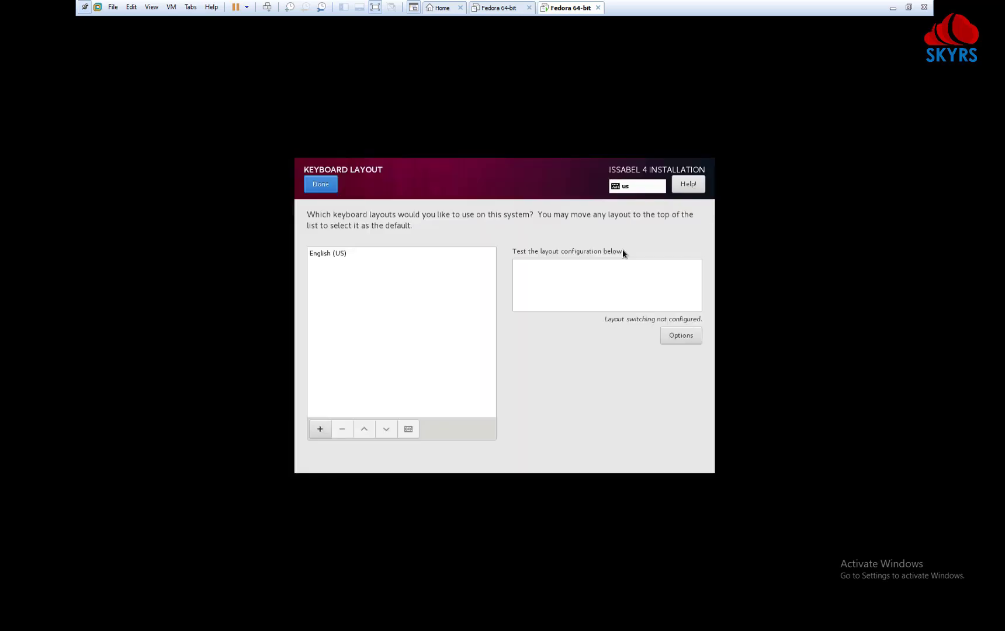
click(328, 258)
click(324, 187)
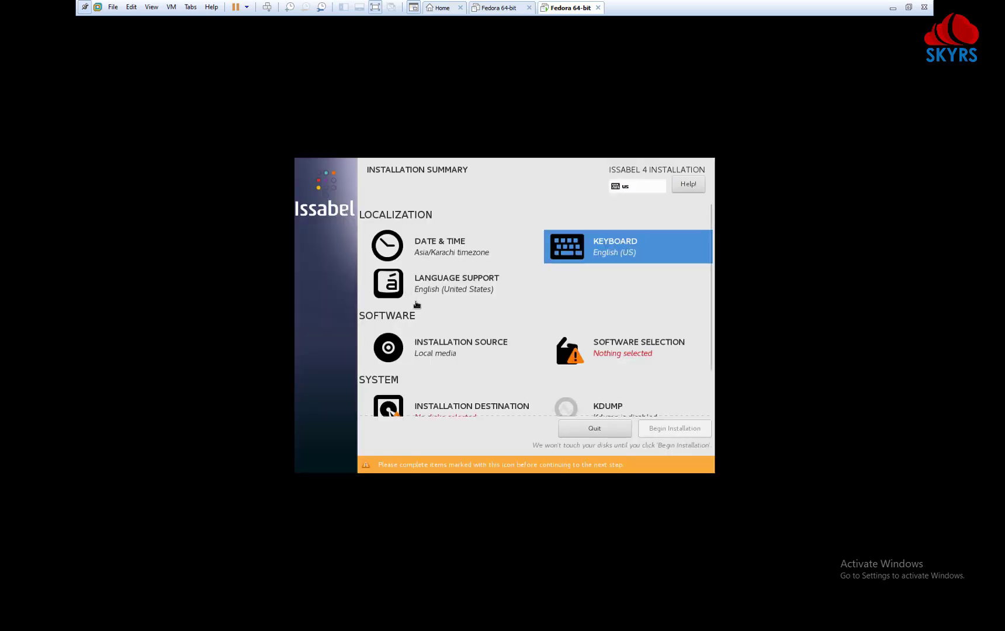
Step: Review the installation summary and go to Software Selection
scroll(616, 365, down, 2)
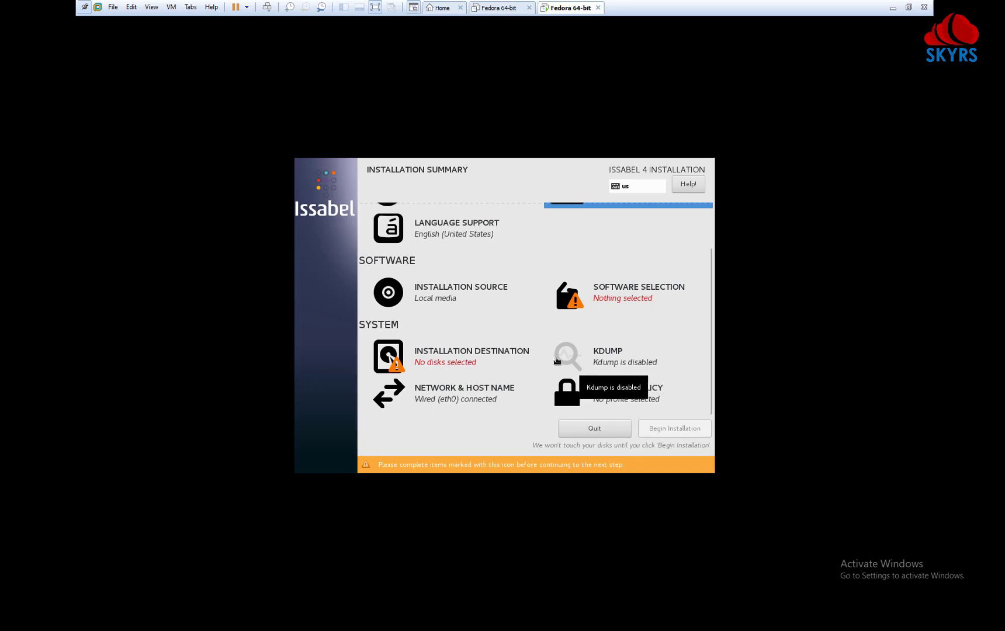
scroll(556, 360, up, 1)
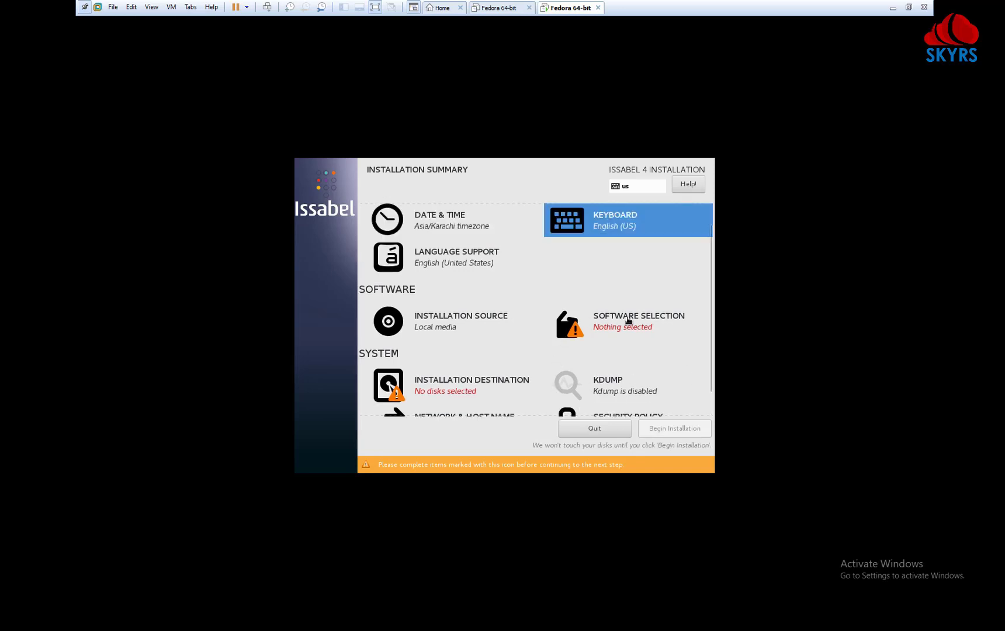
scroll(526, 369, down, 1)
scroll(527, 371, up, 2)
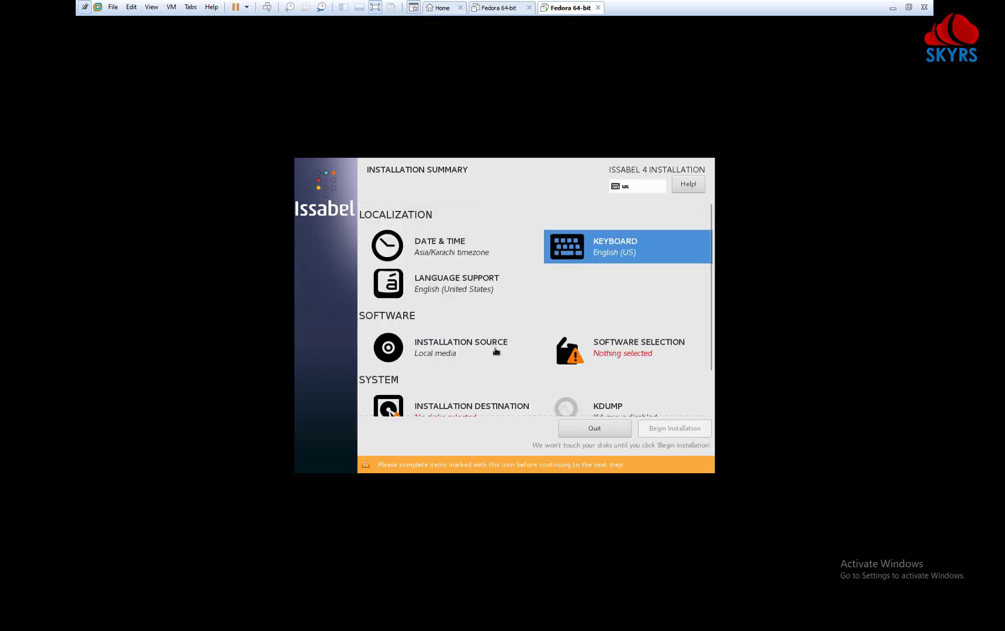
scroll(500, 351, down, 1)
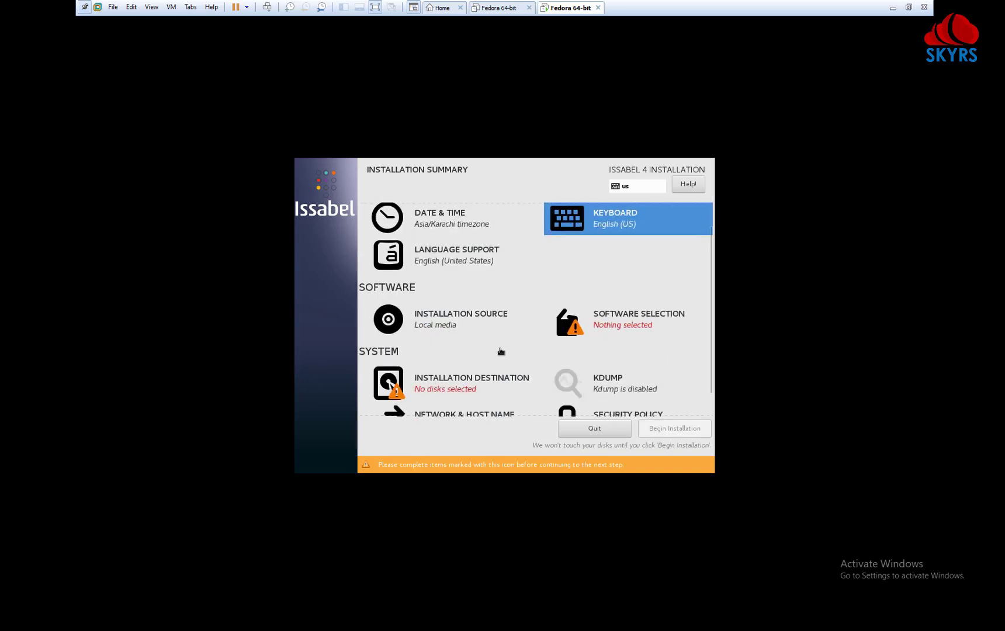
click(616, 325)
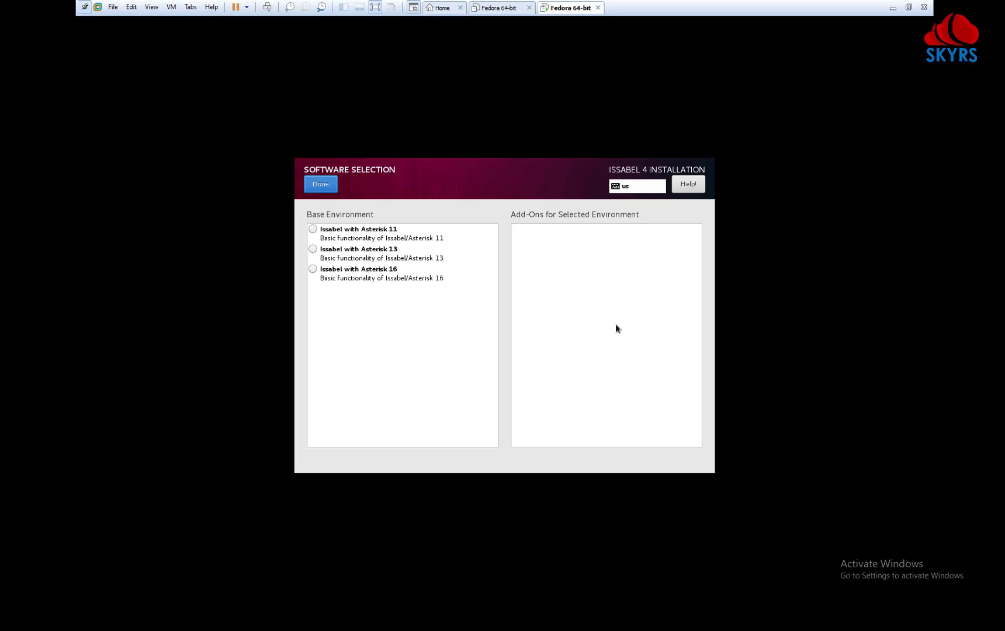
Step: Pick Issabel with Asterisk 13 and tick the licensed modules, Issabel.guru RBL and Sangoma Wanpipe add-ons
click(379, 254)
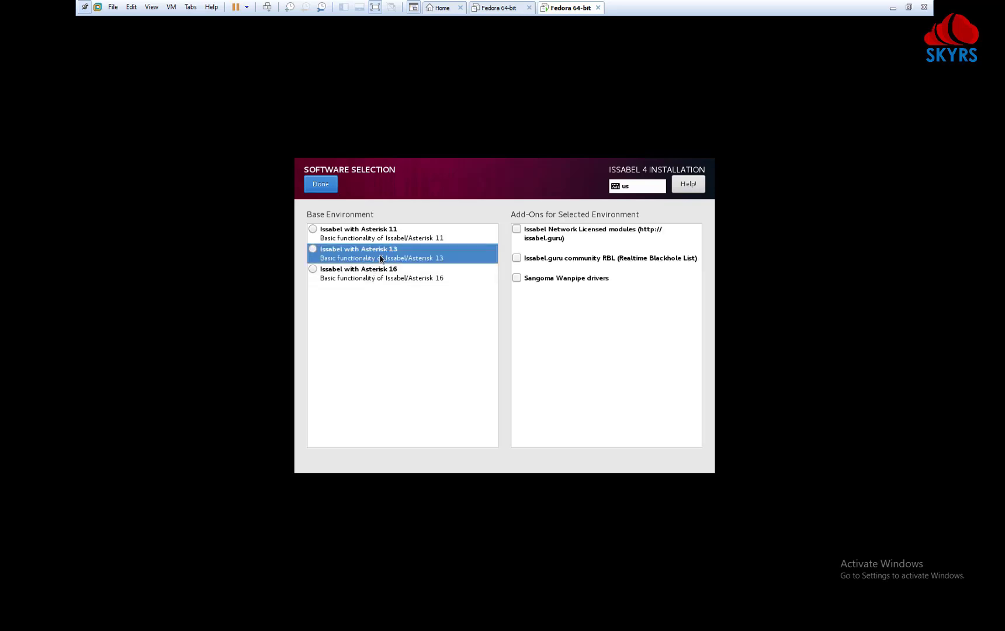
click(517, 229)
click(516, 258)
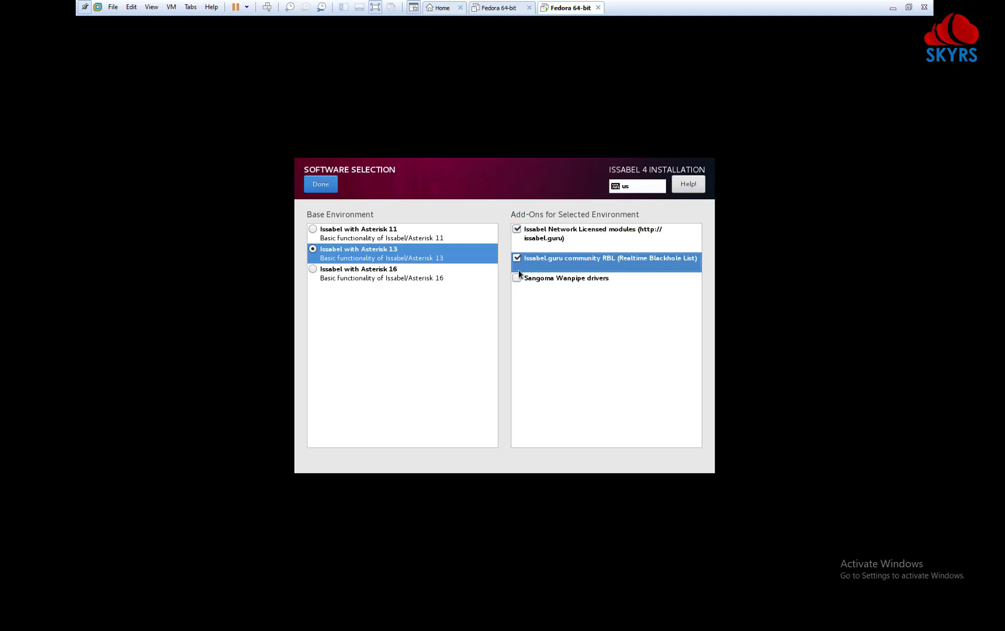
click(517, 279)
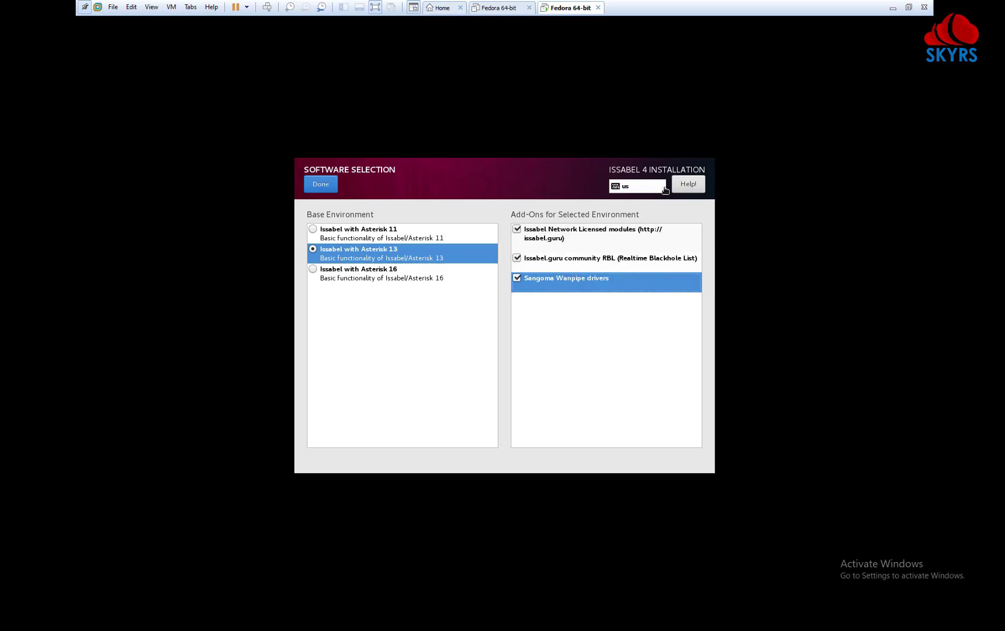
click(322, 186)
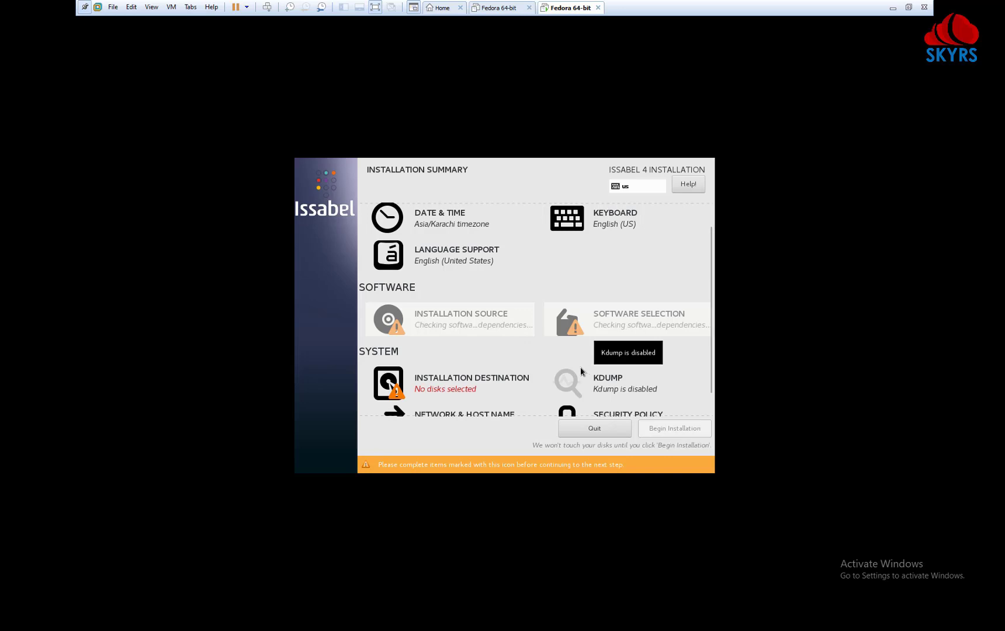
Step: Keep automatic partitioning on the 20 GiB VMware virtual disk and begin installation
click(416, 385)
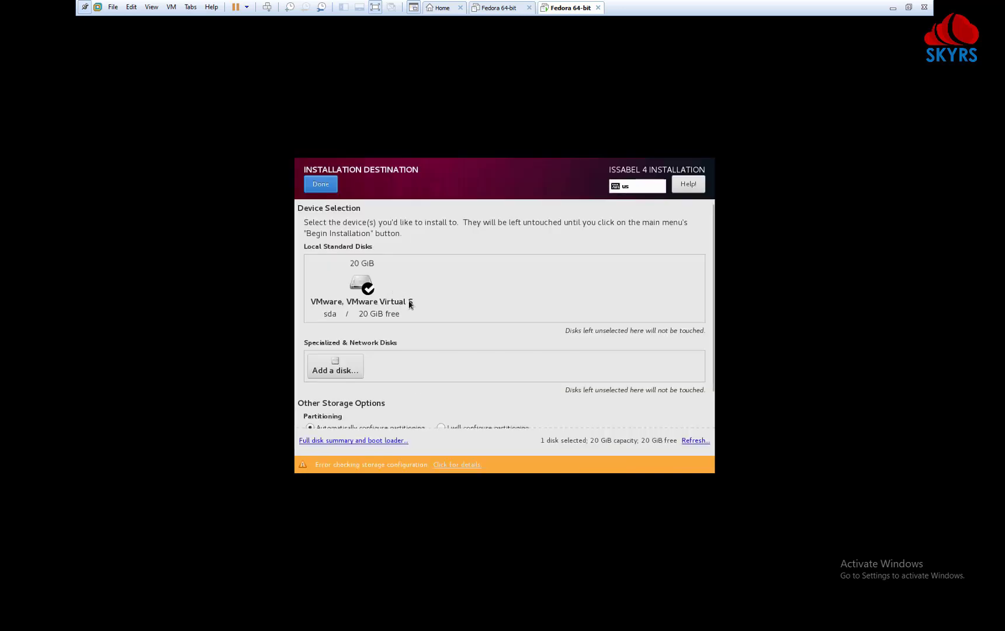
scroll(550, 363, down, 2)
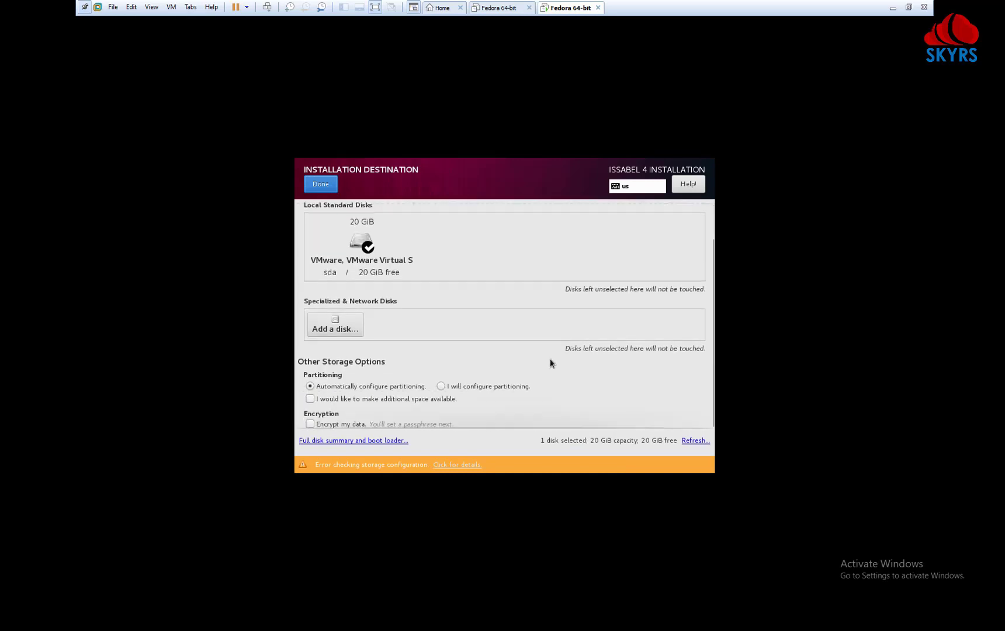
click(319, 183)
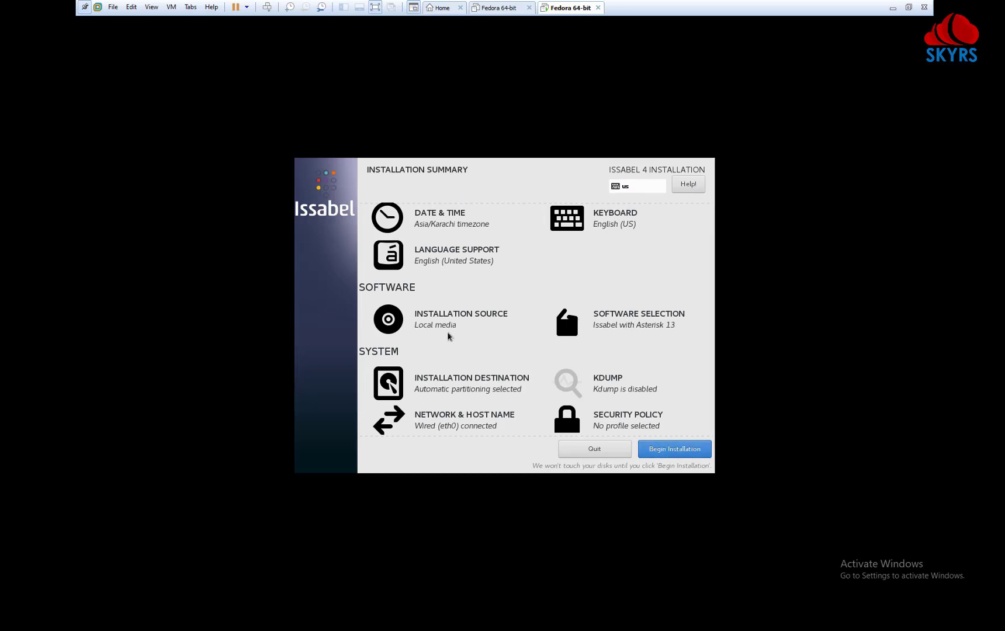
click(683, 453)
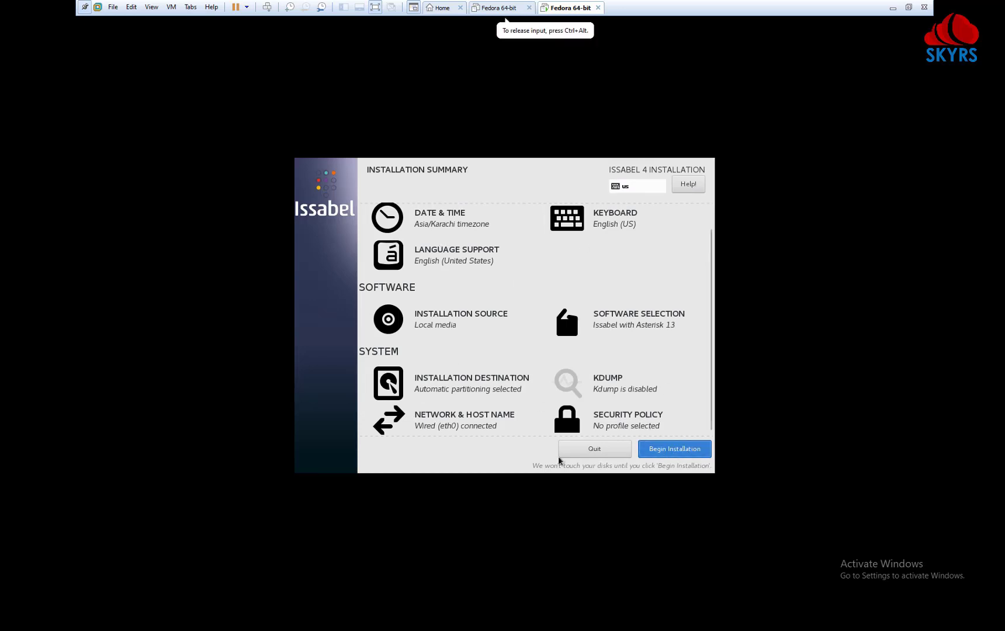
Step: Type the root password in both fields and confirm it past the weak-password warning
click(423, 247)
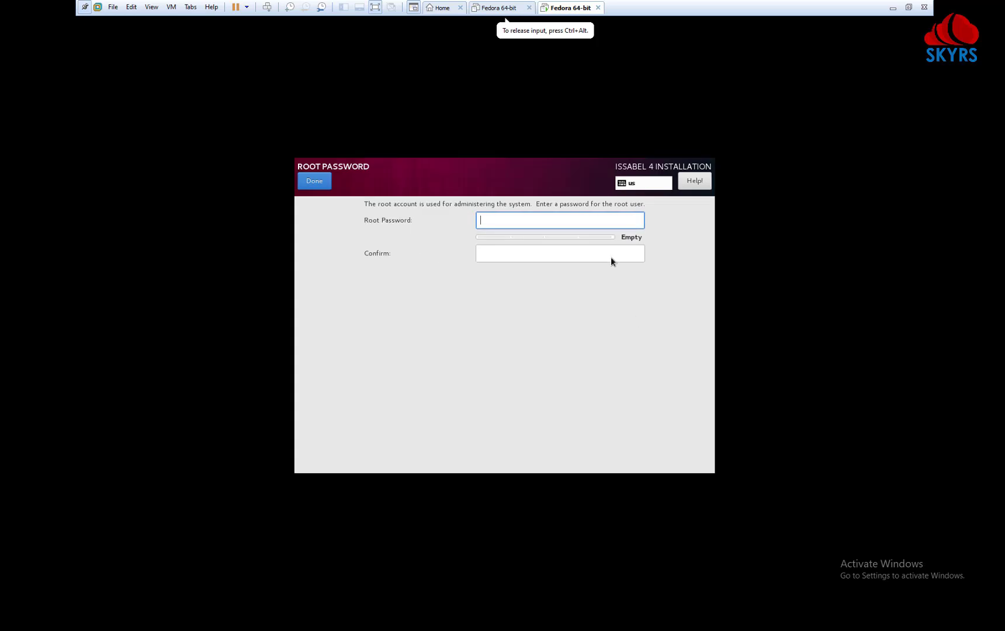
text(password)
key(BackSpace)
key(BackSpace)
key(BackSpace)
key(BackSpace)
key(BackSpace)
key(BackSpace)
key(BackSpace)
key(BackSpace)
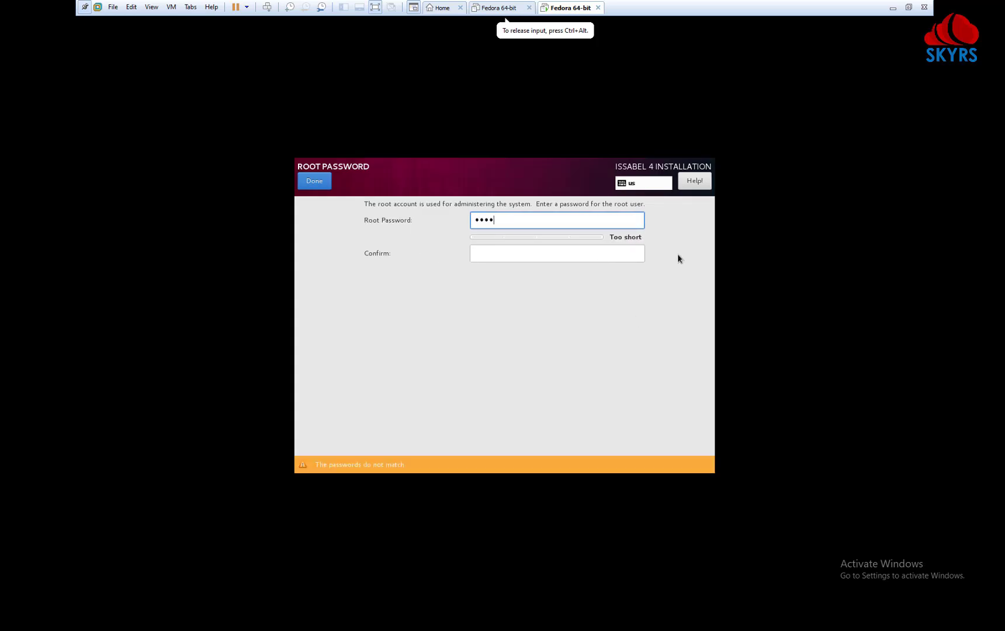
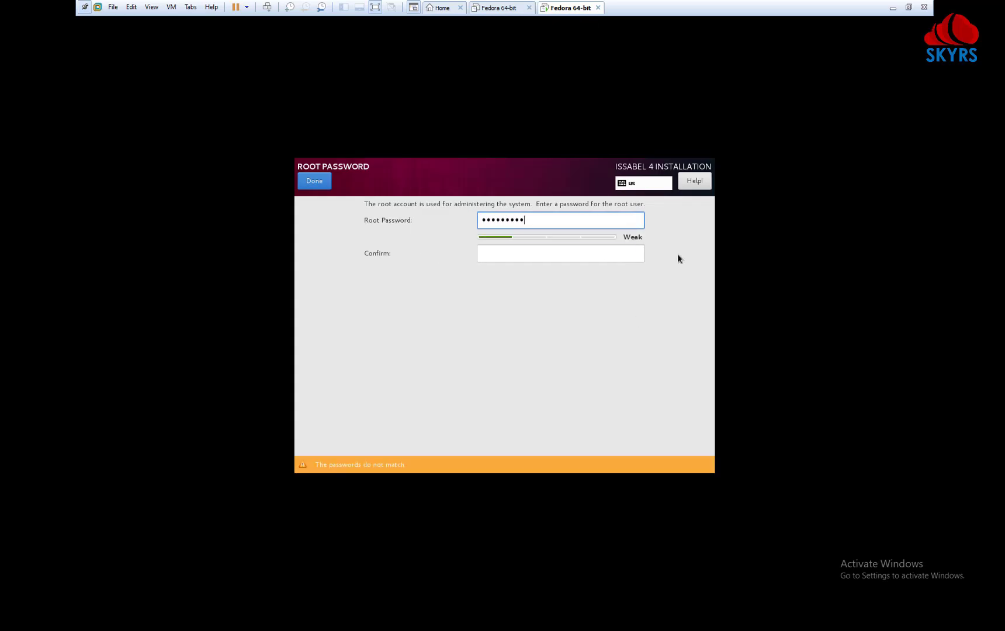
key(Tab)
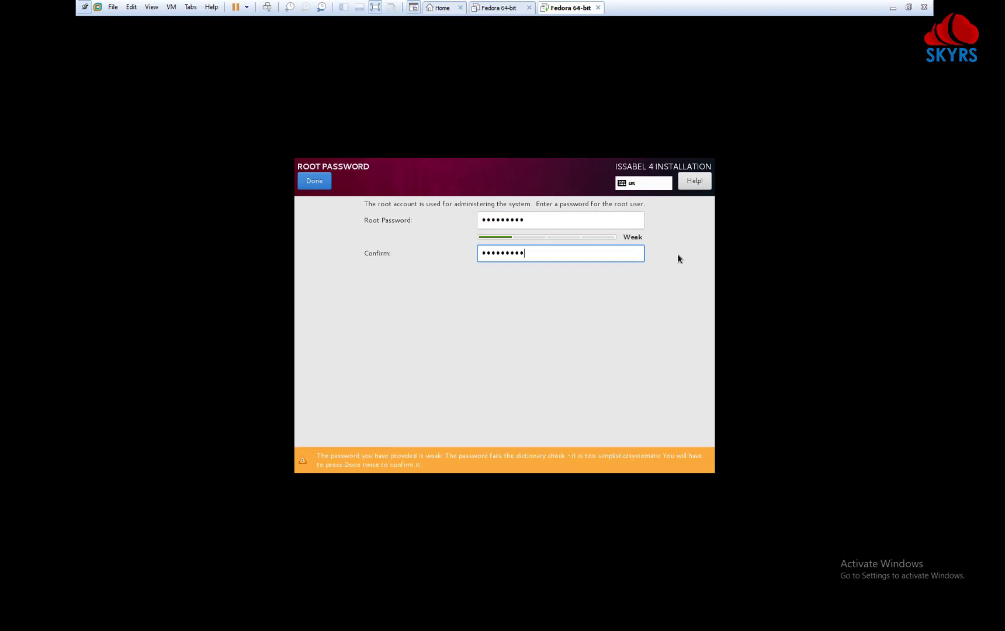
drag(538, 221, 437, 218)
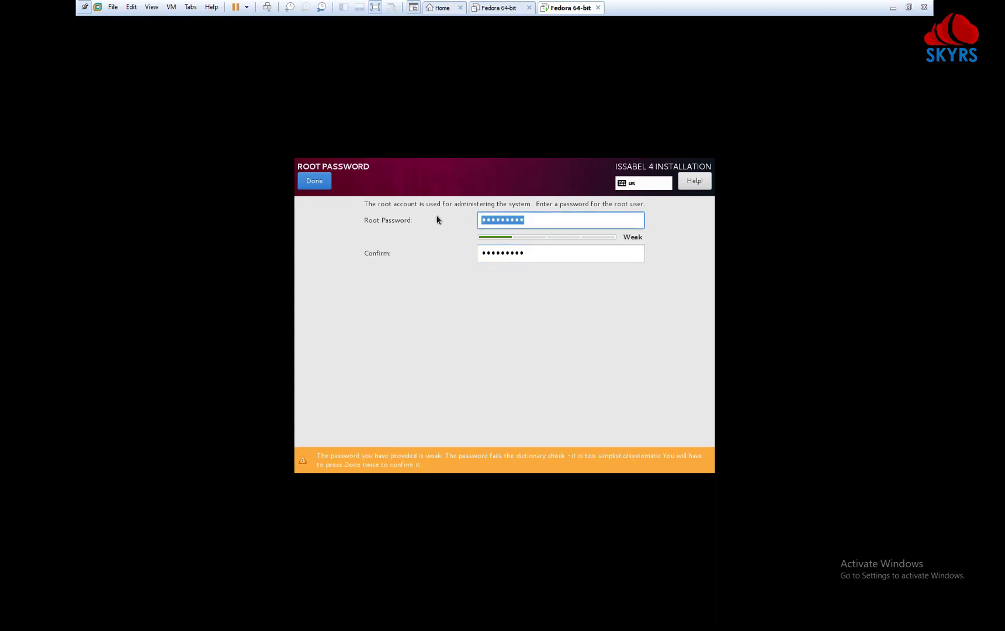
click(317, 181)
click(325, 184)
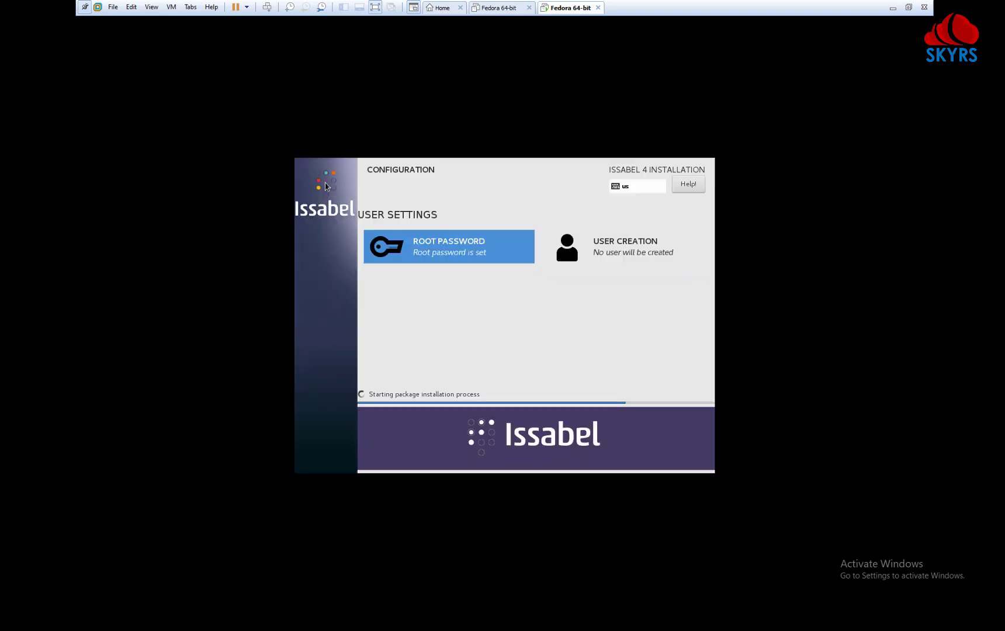
Step: Leave the User Creation screen without adding a user so installation continues
click(640, 248)
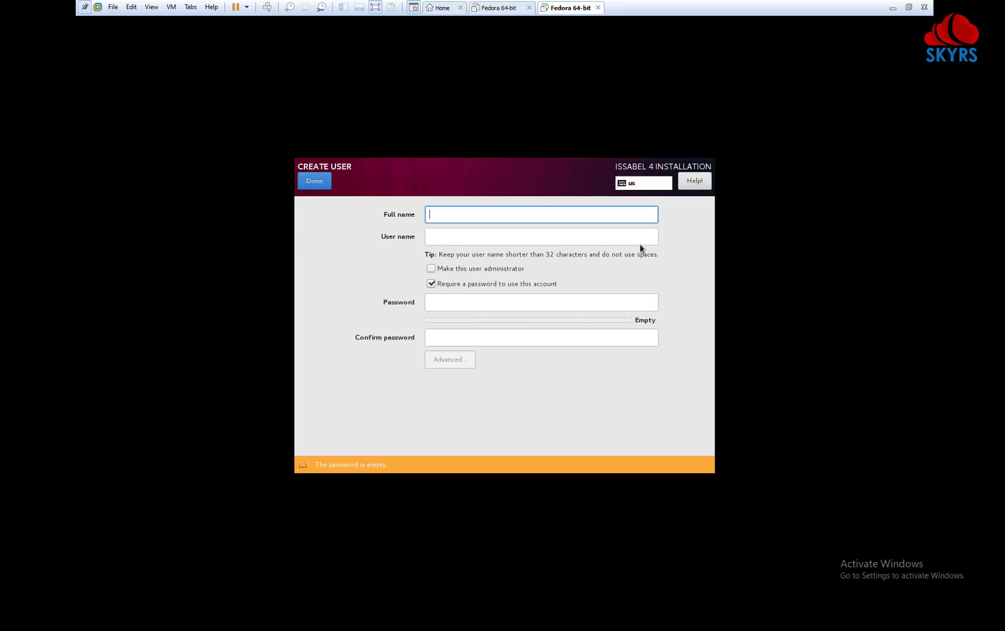
click(306, 176)
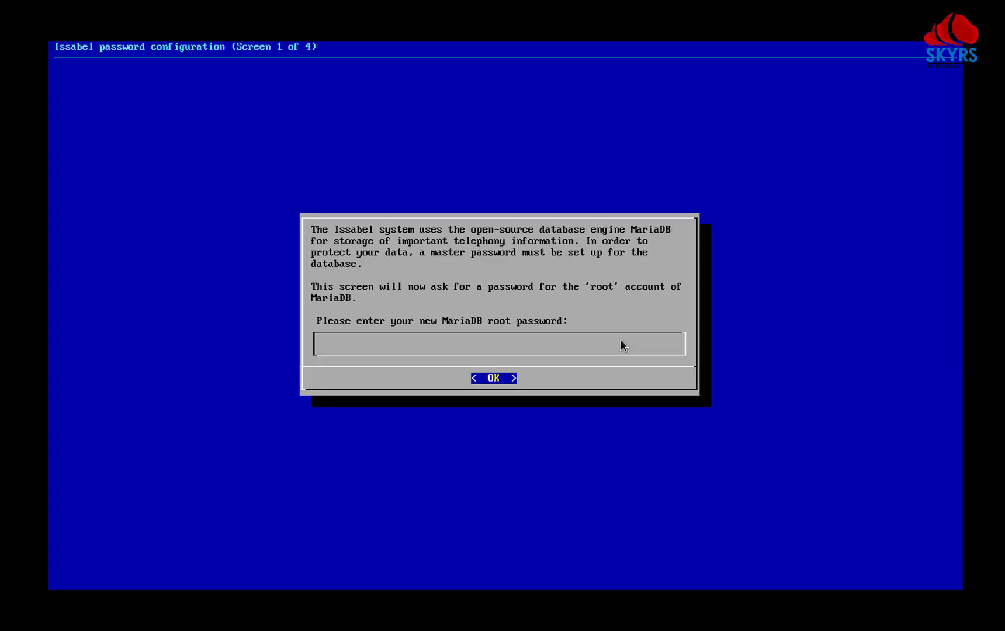
Step: Enter the MariaDB root password, then enter and confirm the IssabelPBX admin password
text(**********)
key(Return)
key(Return)
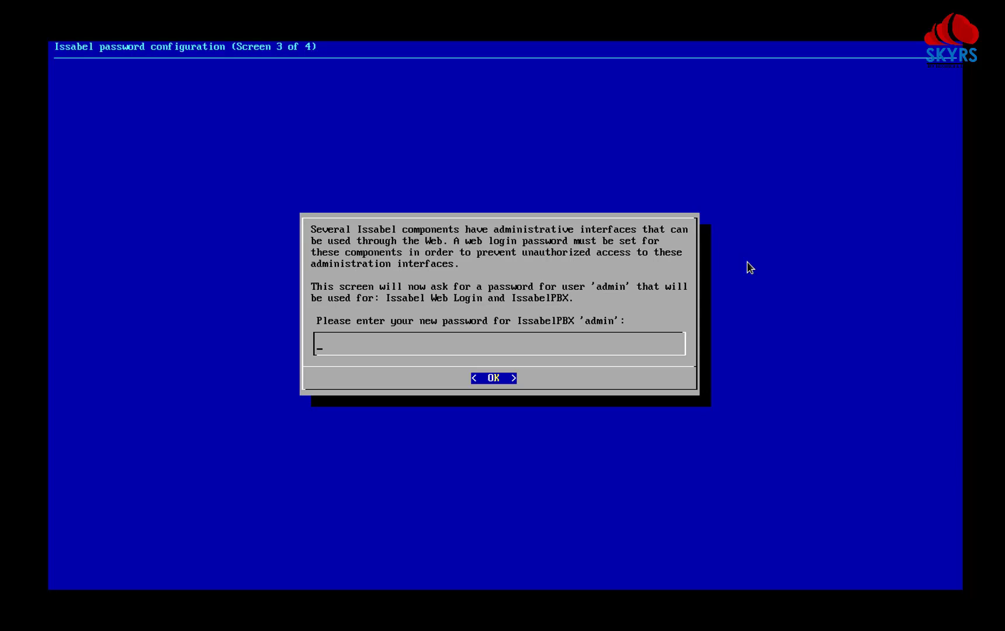
text(******)
key(Return)
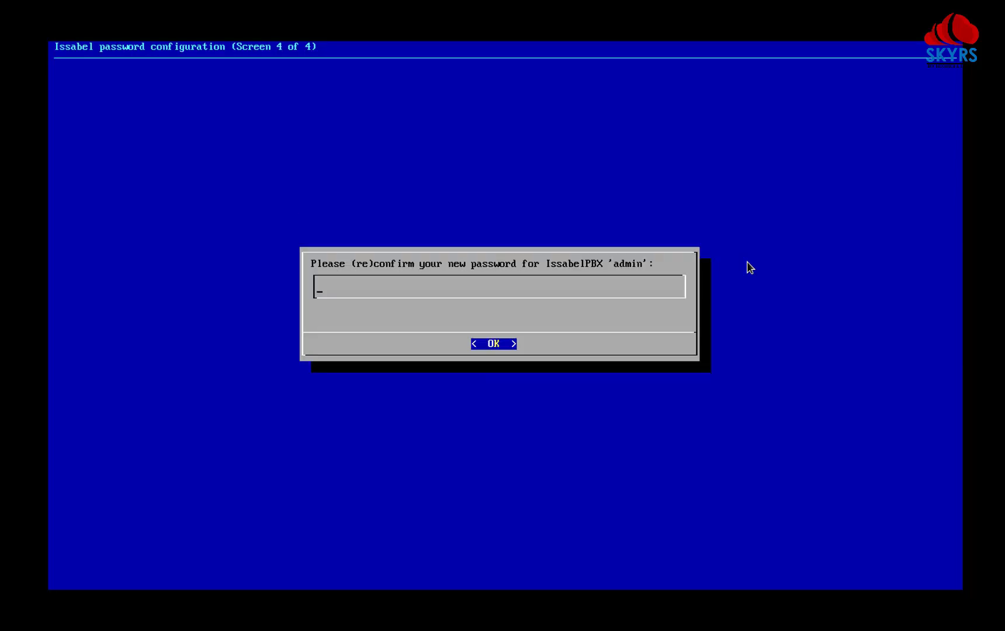
text(*********)
key(Return)
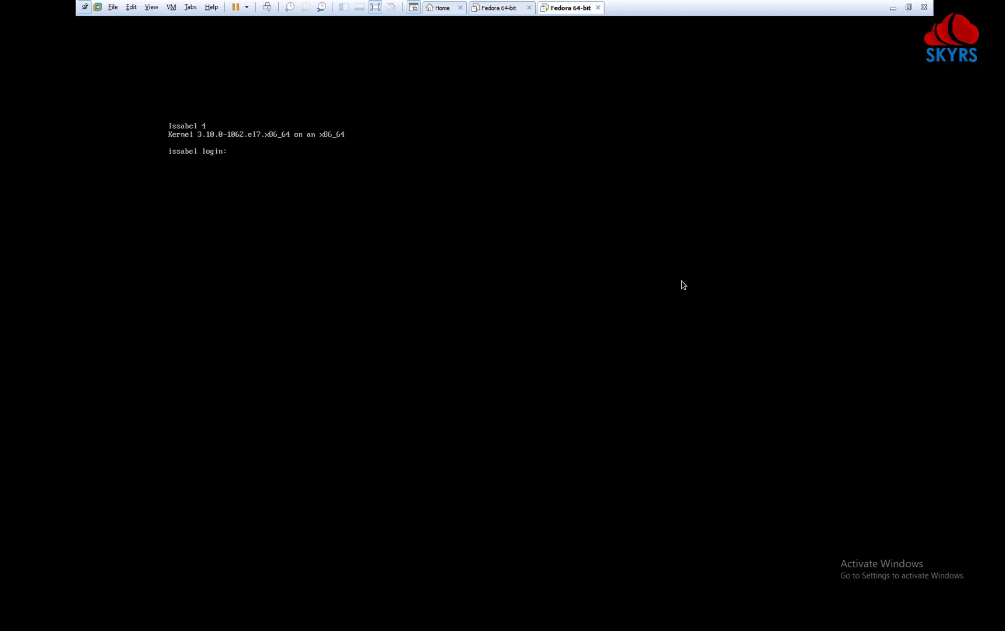
Step: Log in as root, attach to the Asterisk 13.38.0 CLI, then return to the host desktop
key(Return)
key(Return)
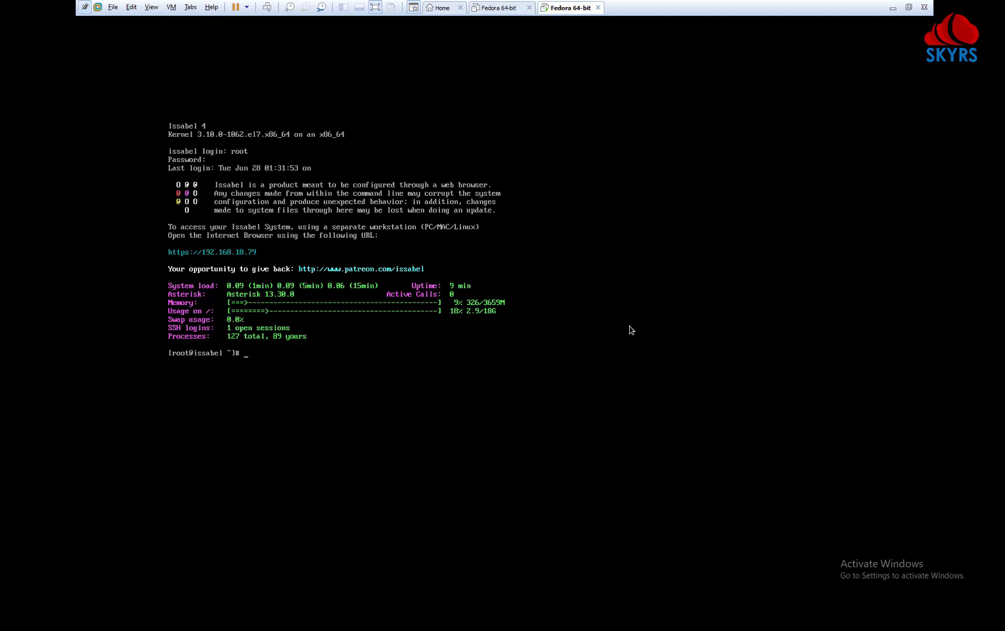
click(626, 355)
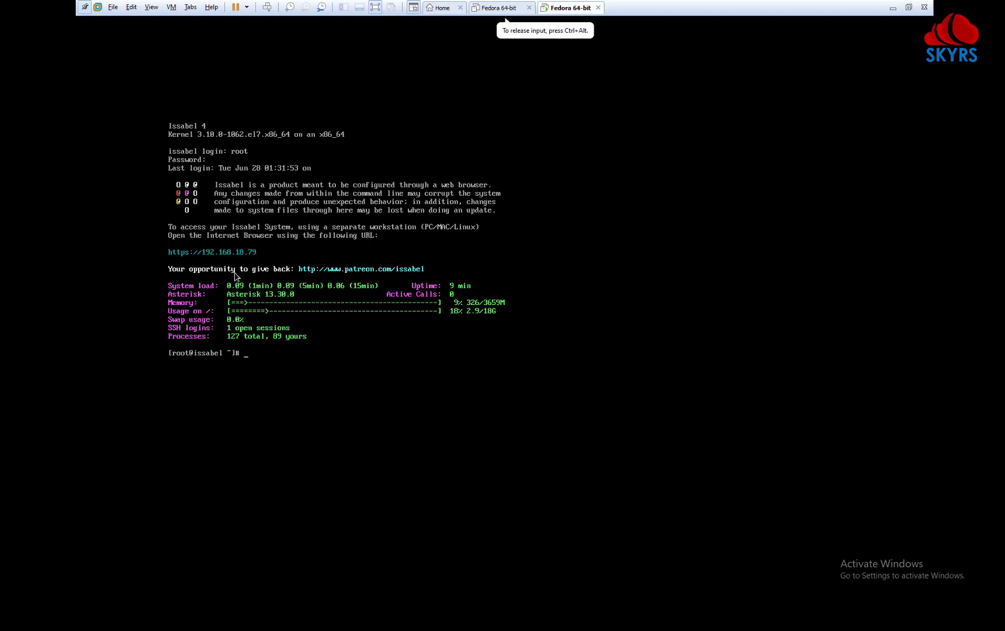
key(ctrl+alt)
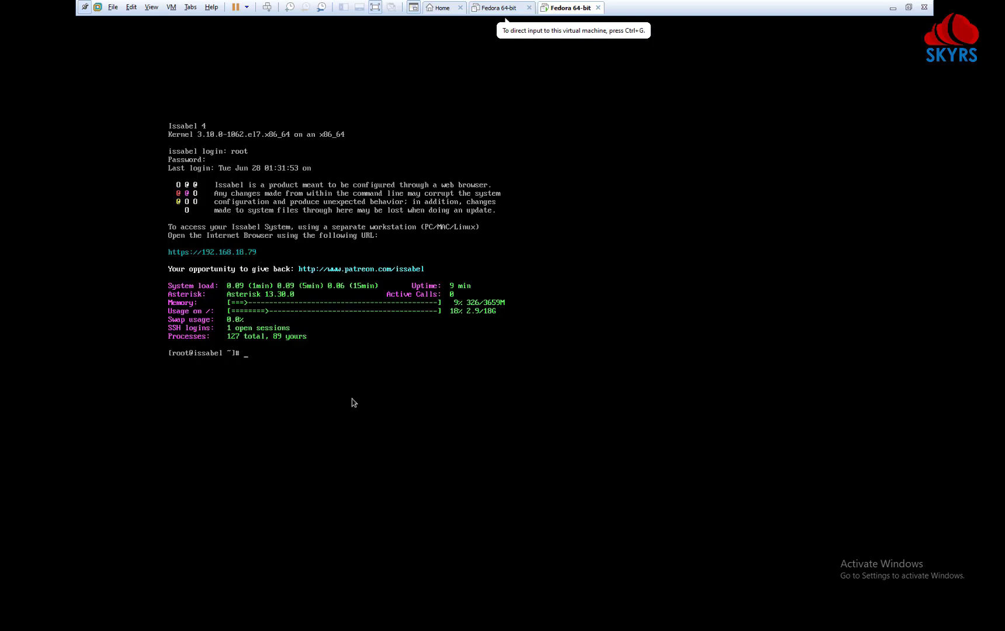
click(552, 365)
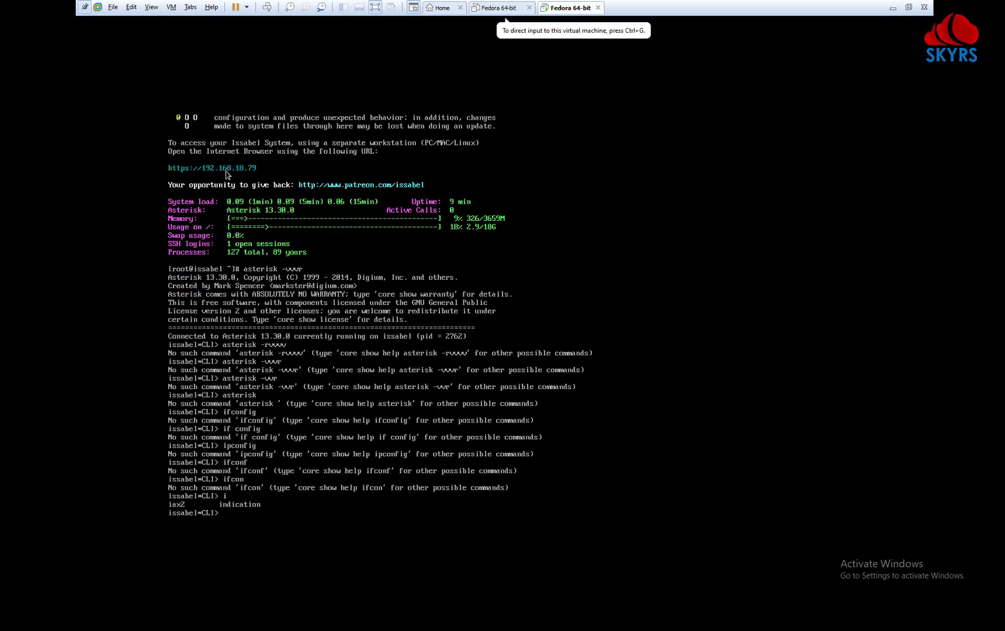
click(892, 8)
Step: Open the Issabel web admin at 192.168.18.79 past the certificate warning and log in as admin
click(267, 9)
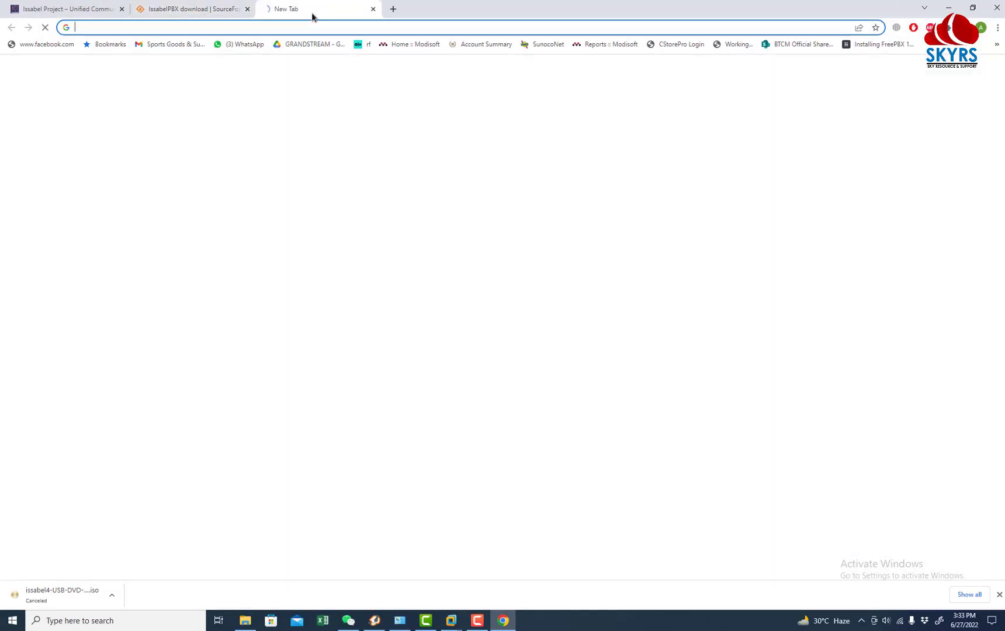
text(192.168.)
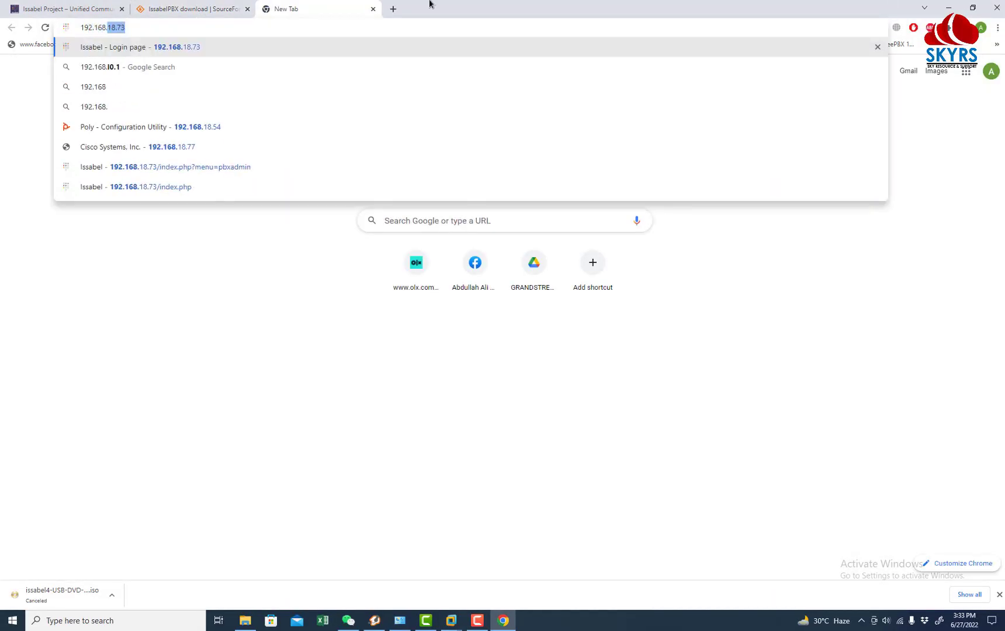
text(18.79)
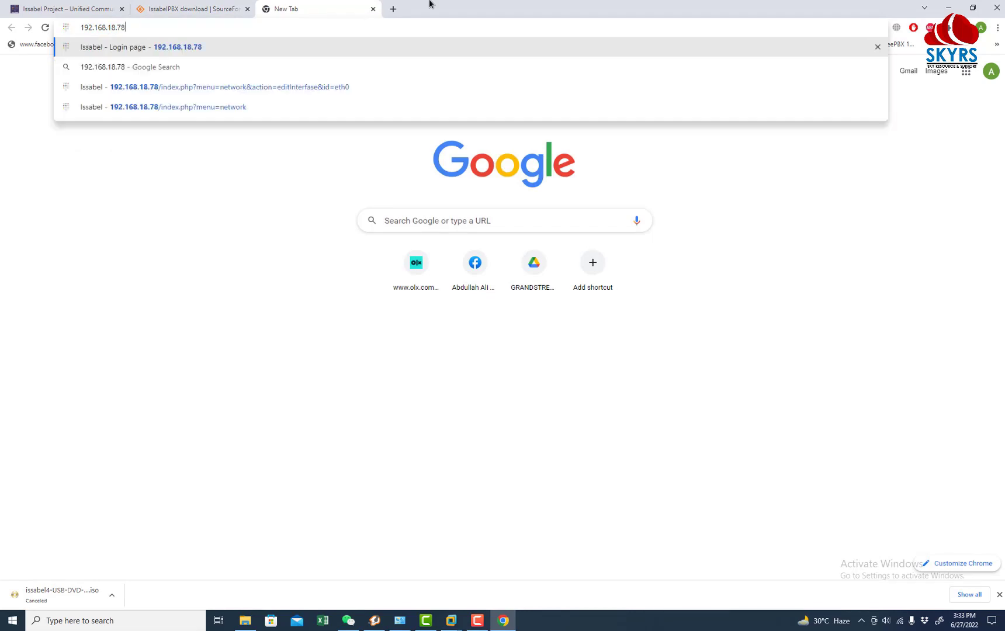
key(Return)
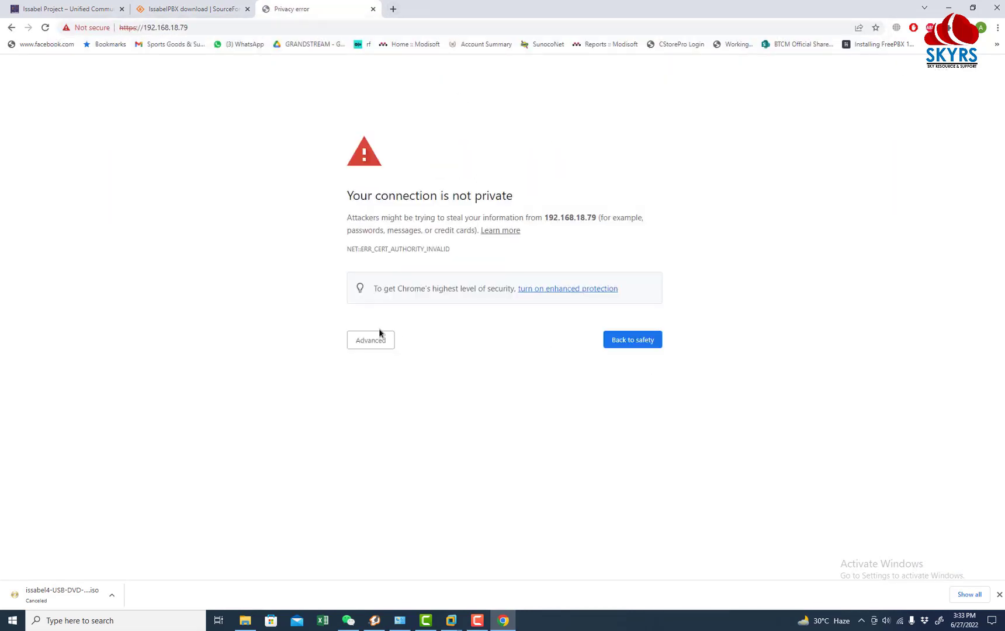
click(371, 338)
click(395, 420)
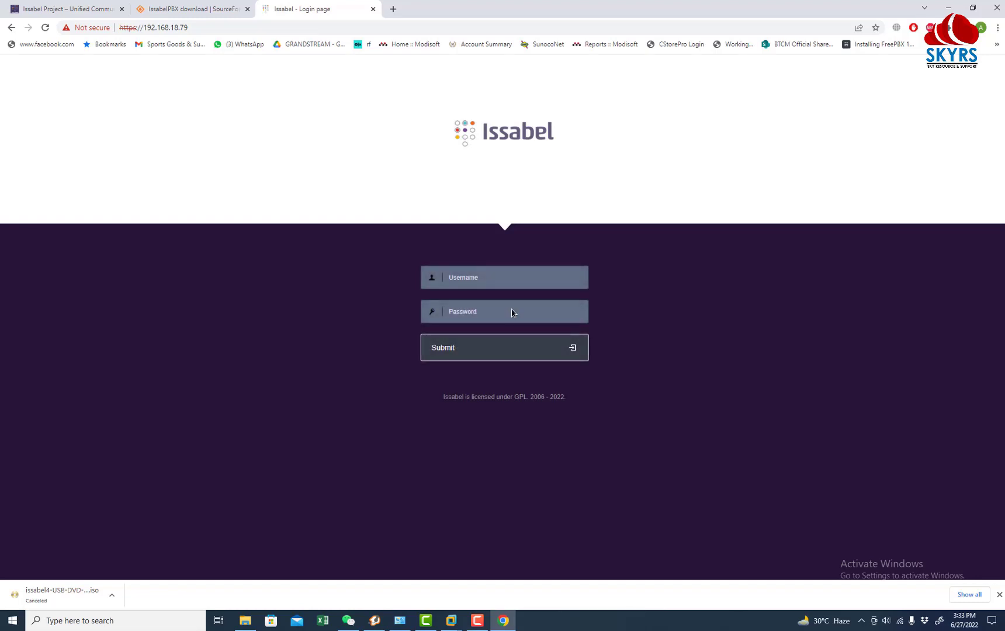
text(adm)
text(•••••)
key(Return)
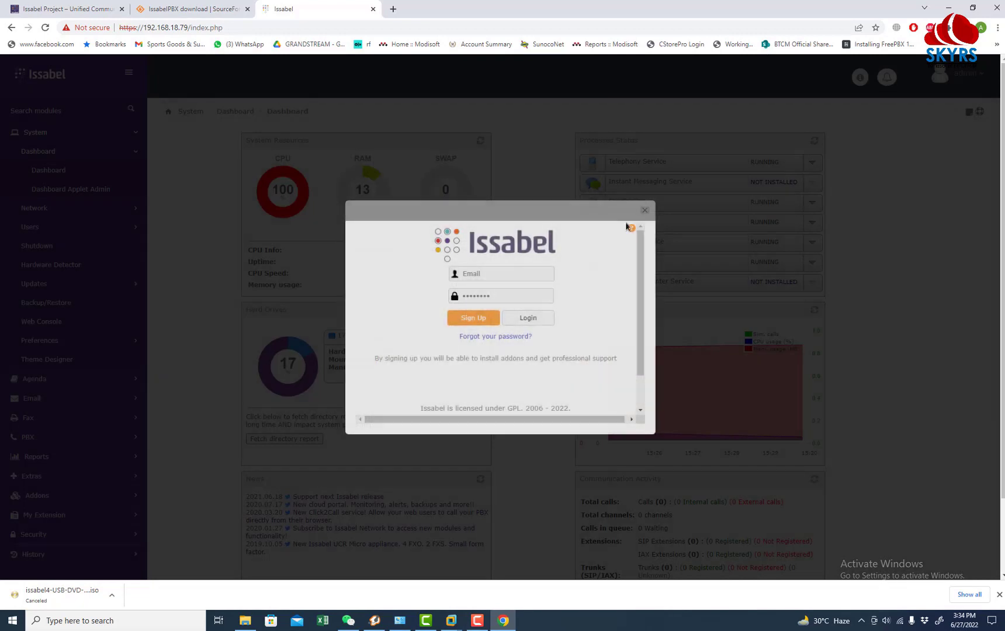
Step: Close the sign-up popup, look over the dashboard panels, and expand the PBX section
scroll(635, 300, down, 1)
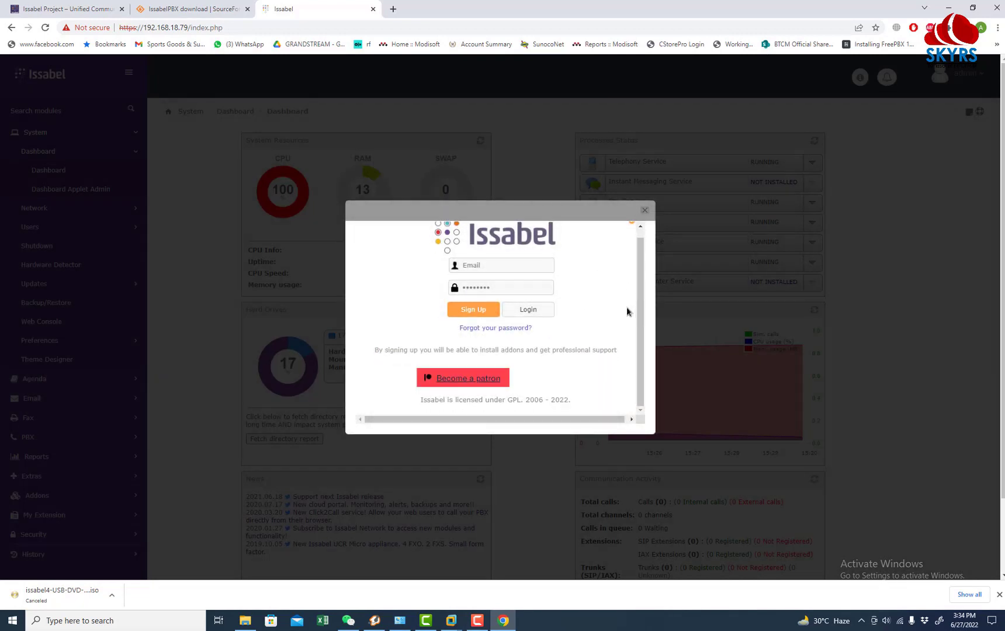
click(645, 211)
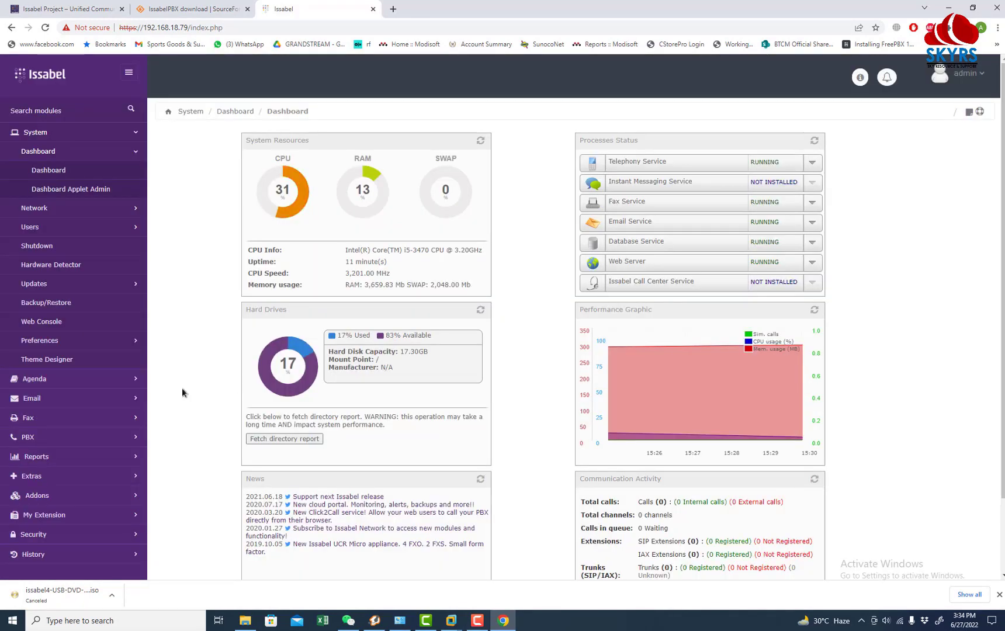
scroll(395, 331, down, 3)
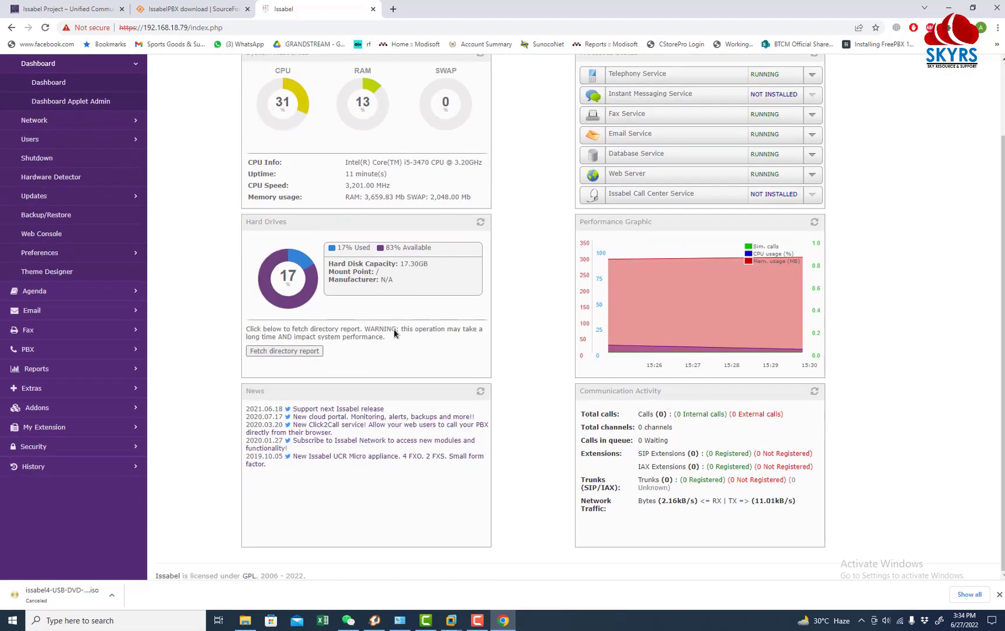
scroll(395, 333, up, 3)
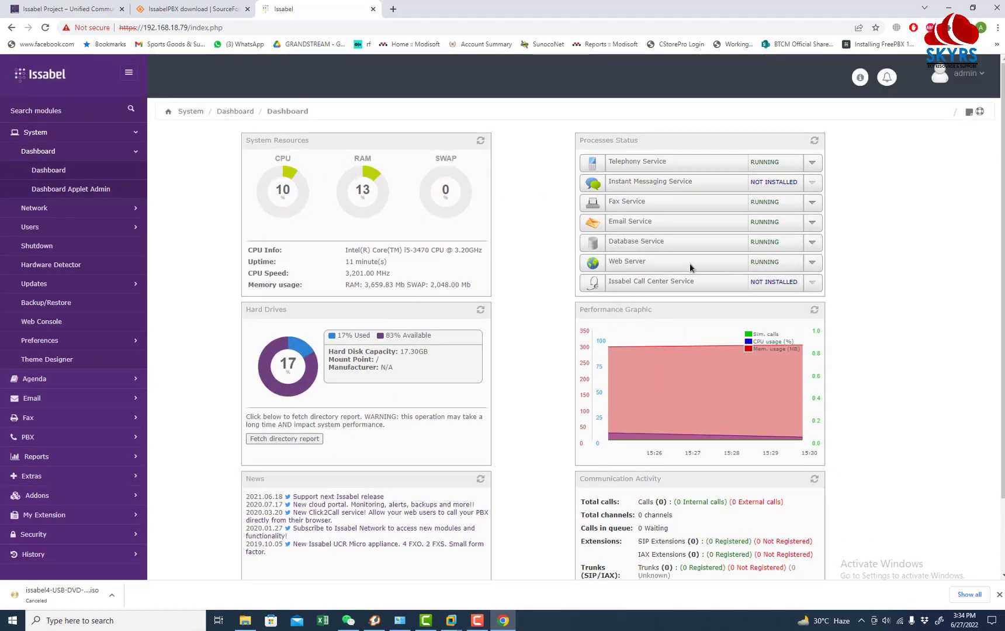
scroll(690, 267, down, 3)
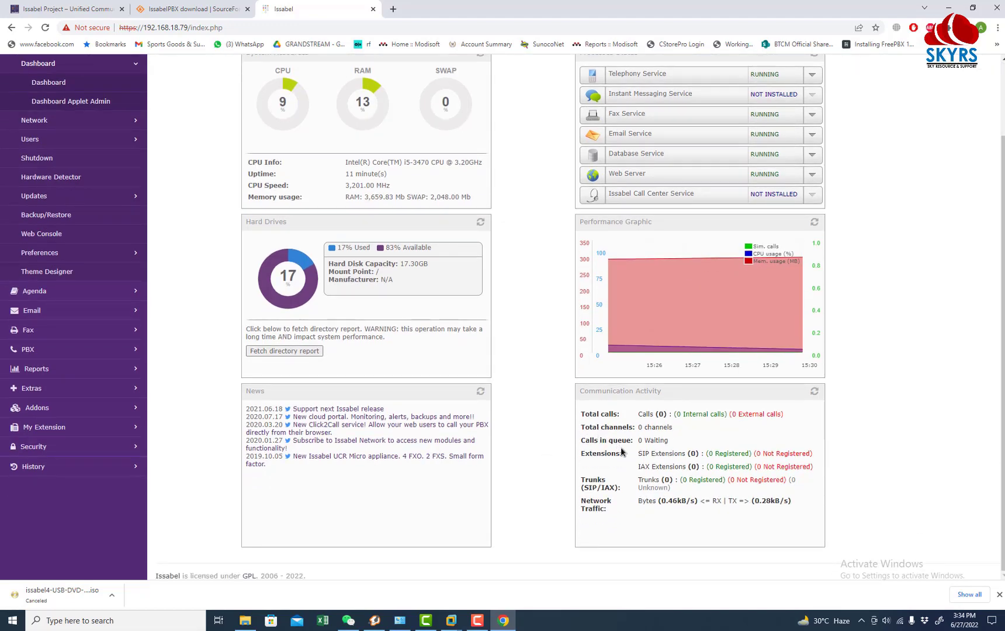
mouse_move(639, 452)
mouse_down()
mouse_move(754, 455)
mouse_move(626, 444)
mouse_move(638, 458)
mouse_up()
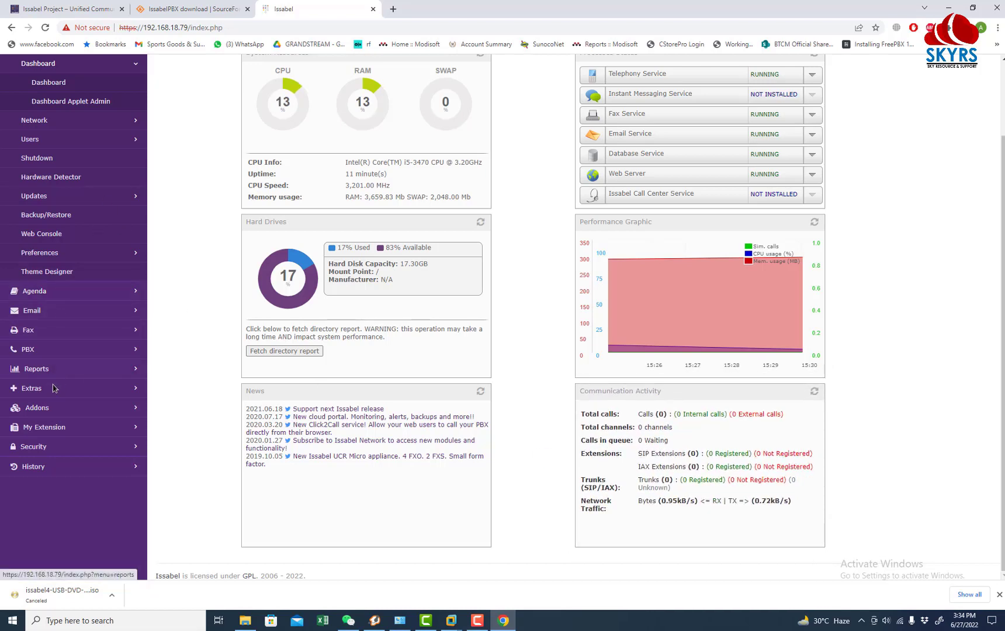
scroll(79, 218, up, 2)
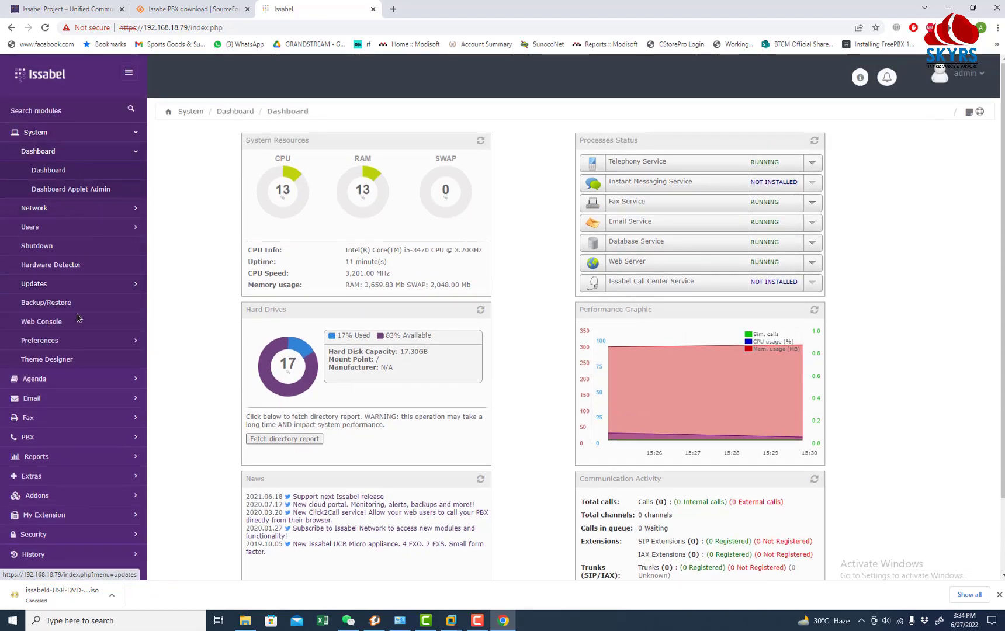
click(57, 438)
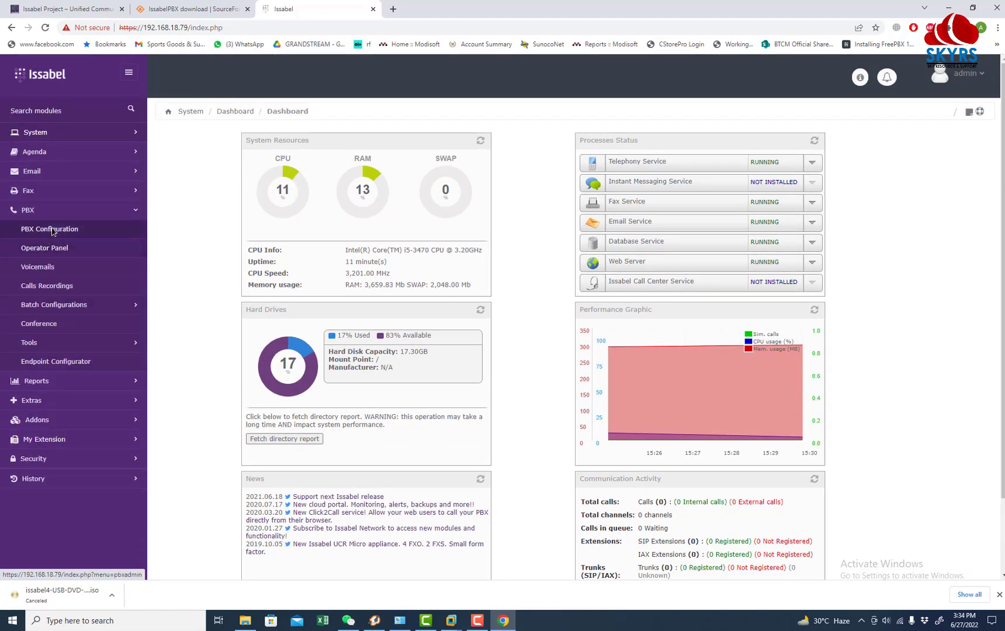
Step: Open PBX Configuration > Extensions, dismiss the wizard, and submit Generic SIP Device
click(54, 230)
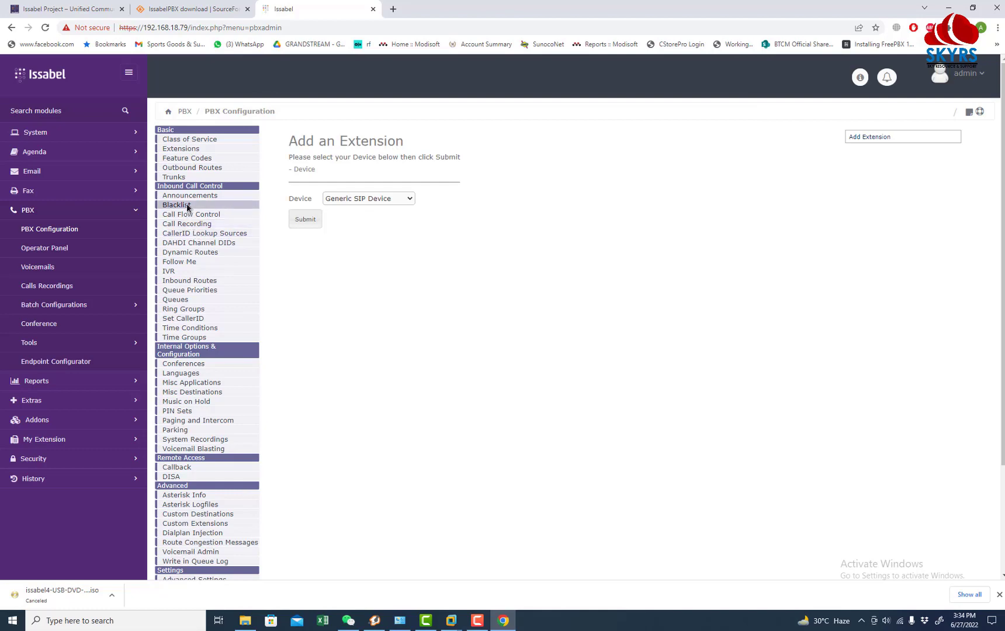
click(186, 149)
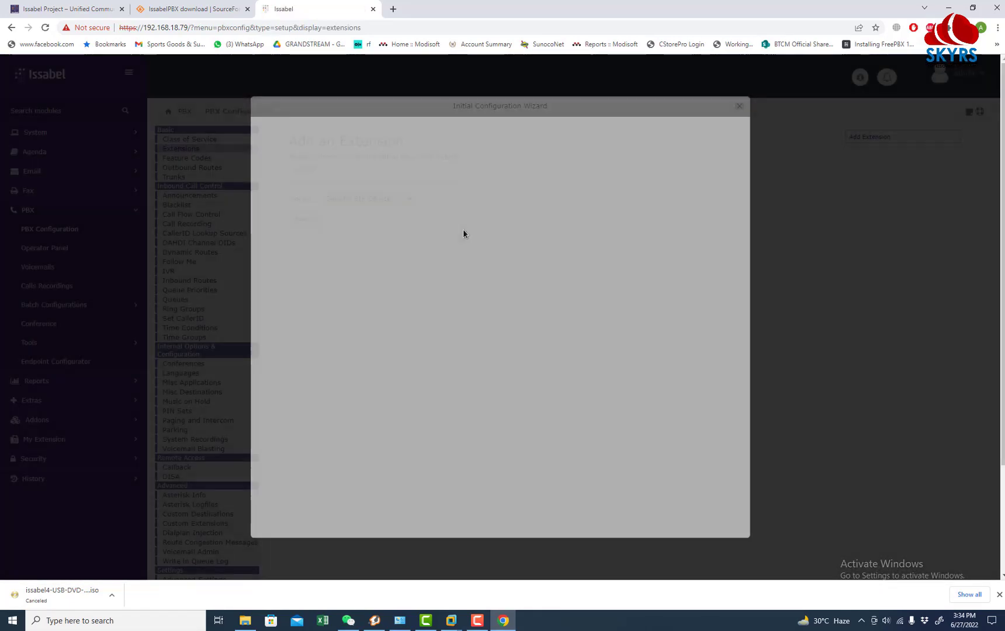
click(739, 107)
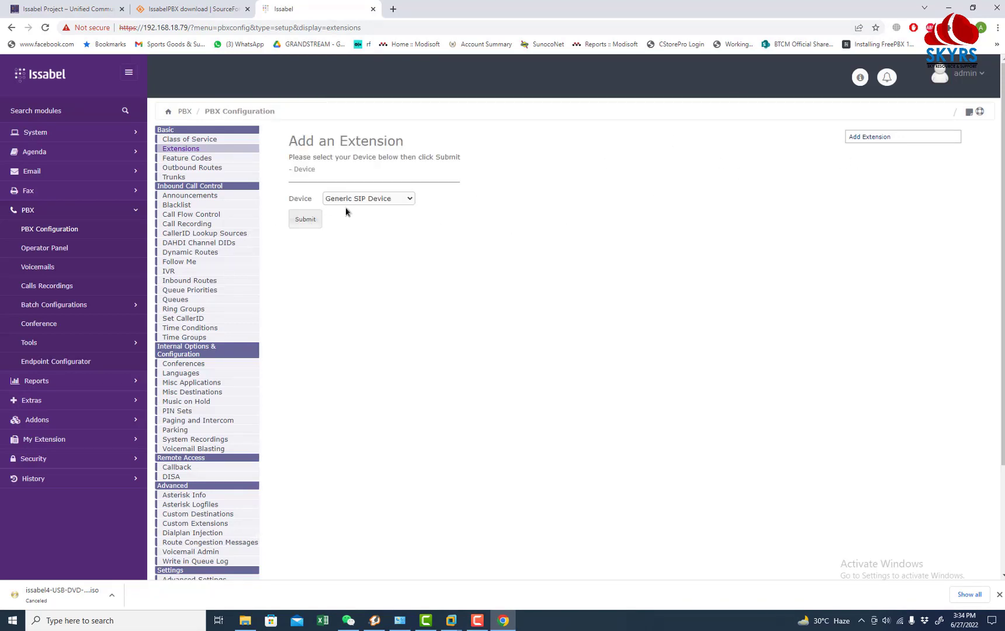
click(372, 201)
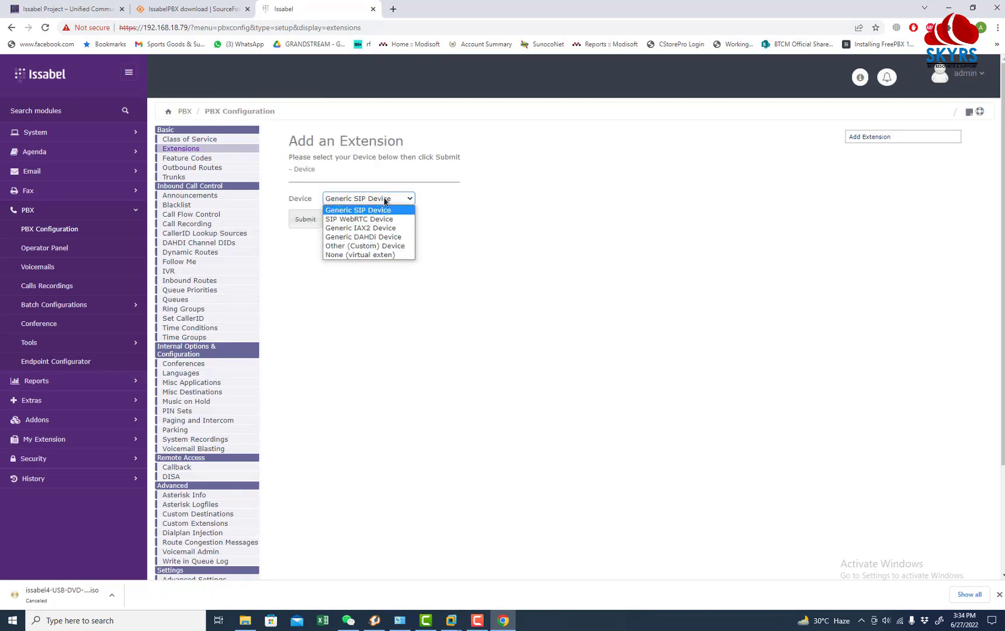
click(486, 196)
click(303, 221)
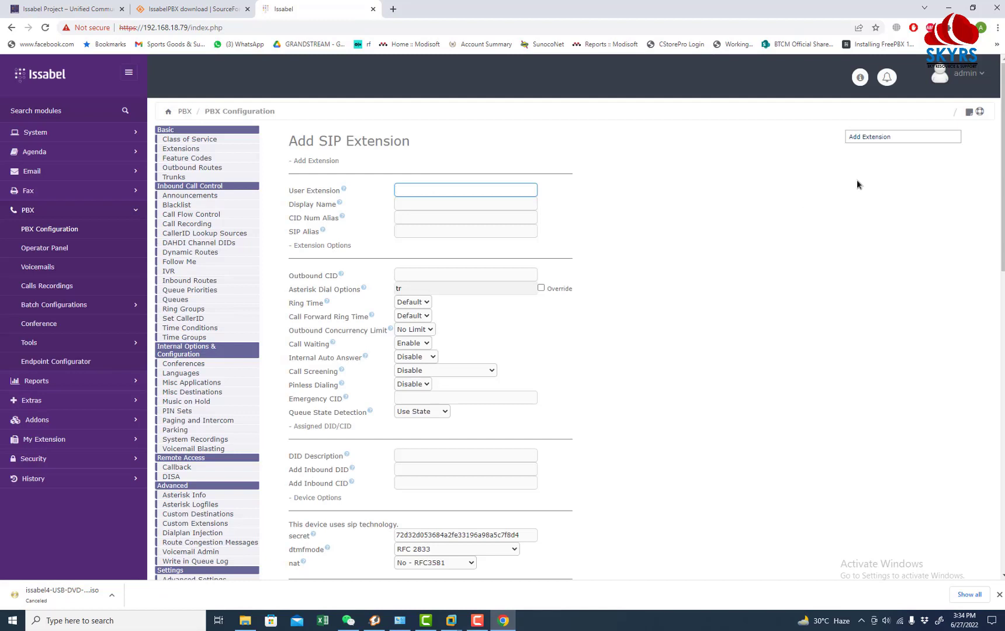
Step: Enter User Extension 1001, Display Name Zoiper, CID Num Alias 1001 and the SIP alias
text(100)
text(101)
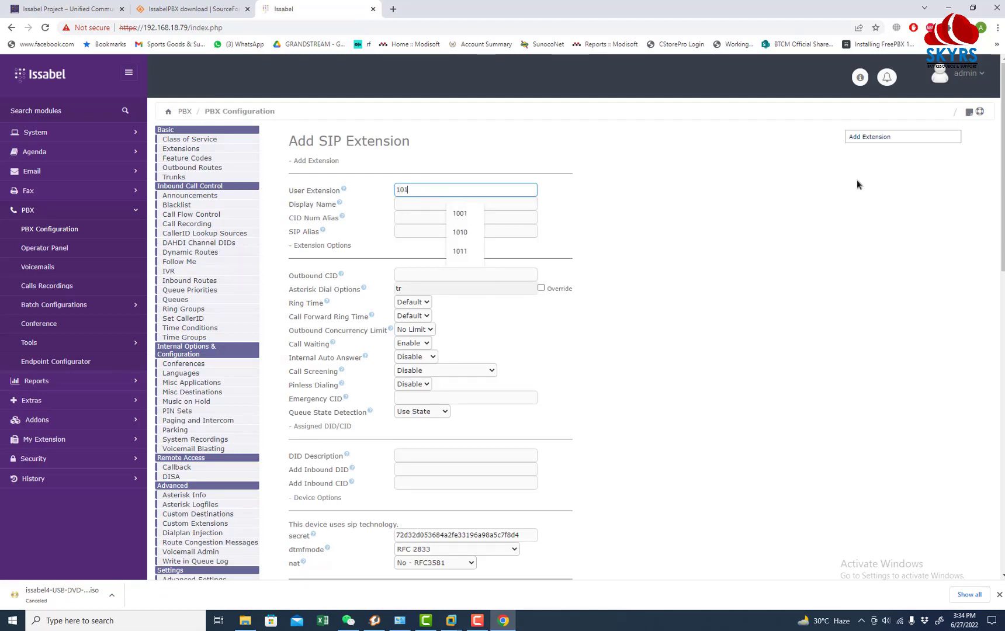
key(BackSpace)
text(01)
key(Tab)
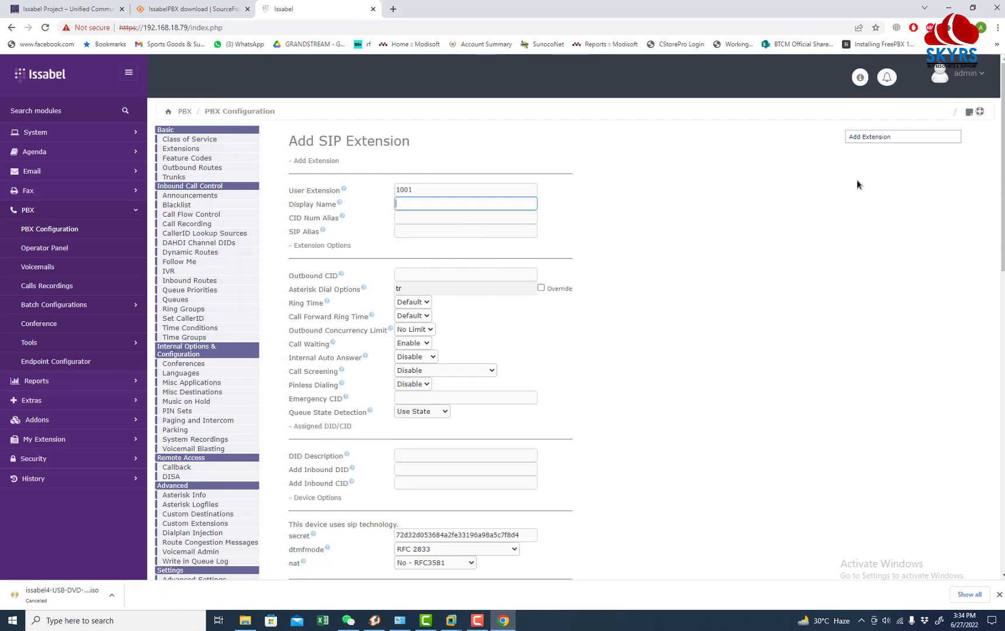
text(Abdullah)
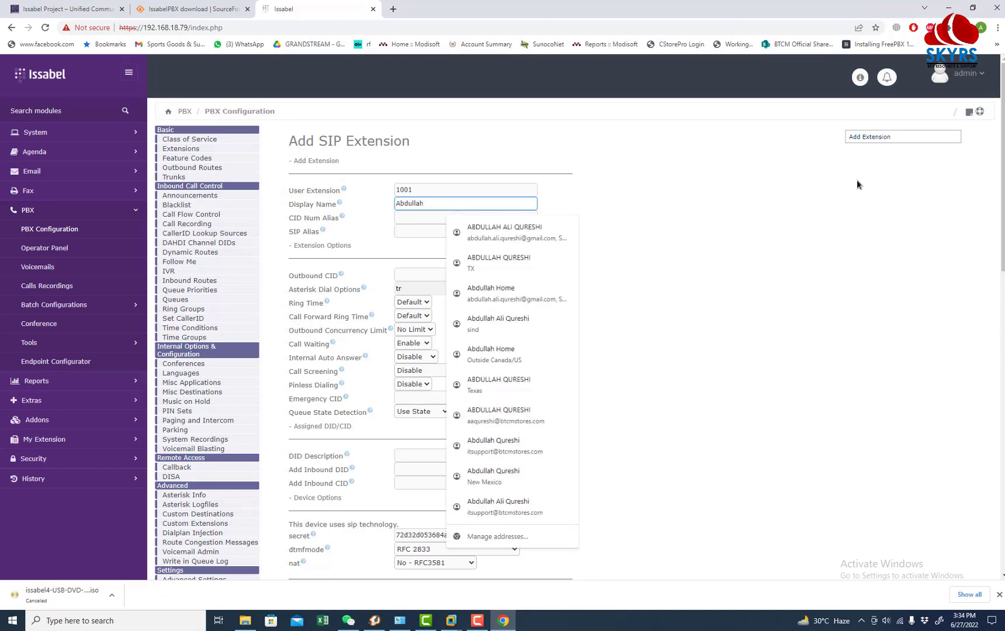
key(ctrl+a)
key(BackSpace)
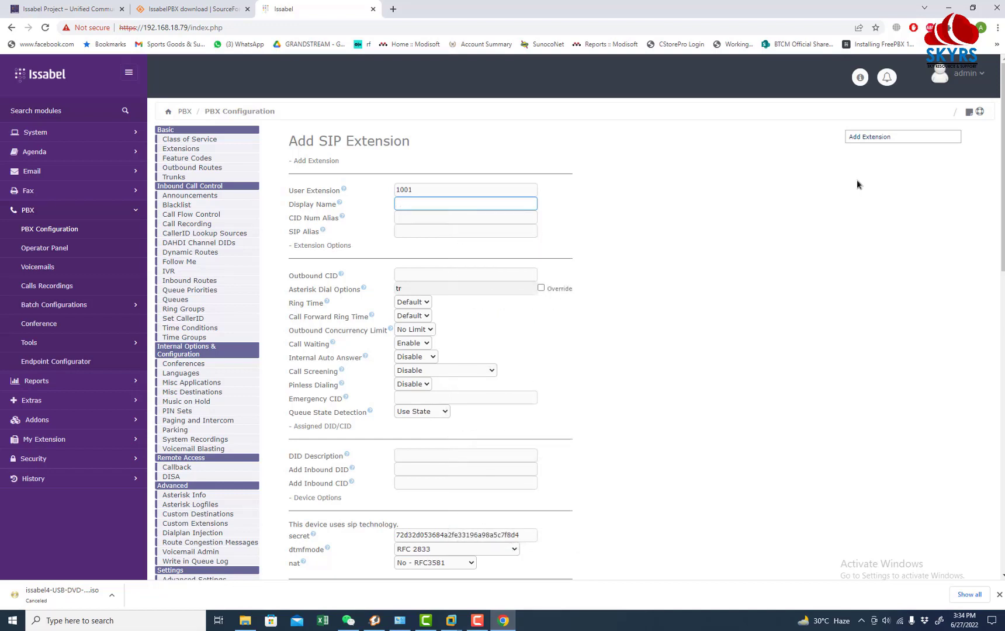
text(Zoiper)
key(Tab)
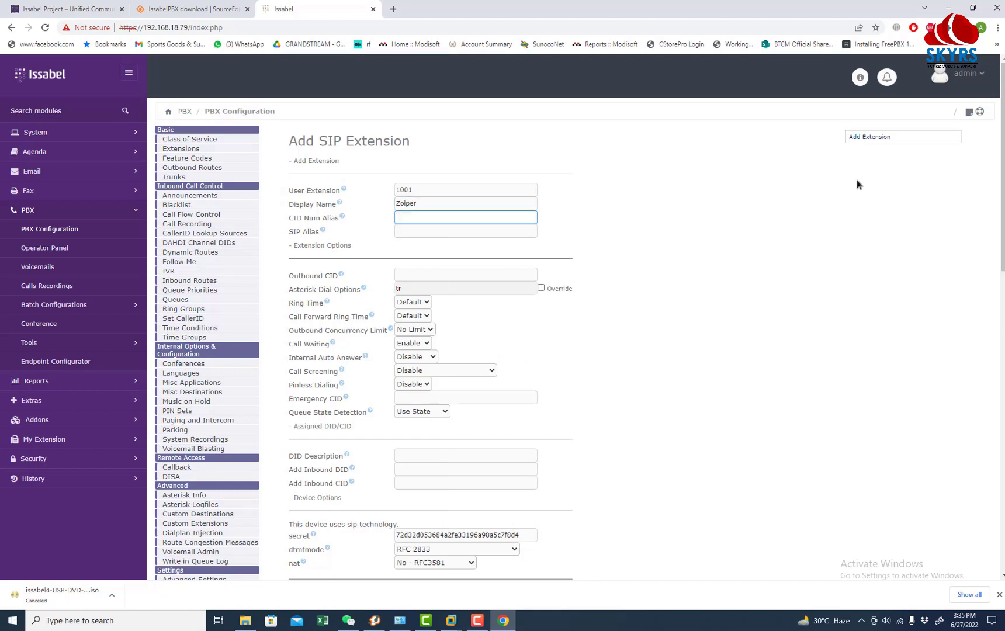
text(1001)
key(Tab)
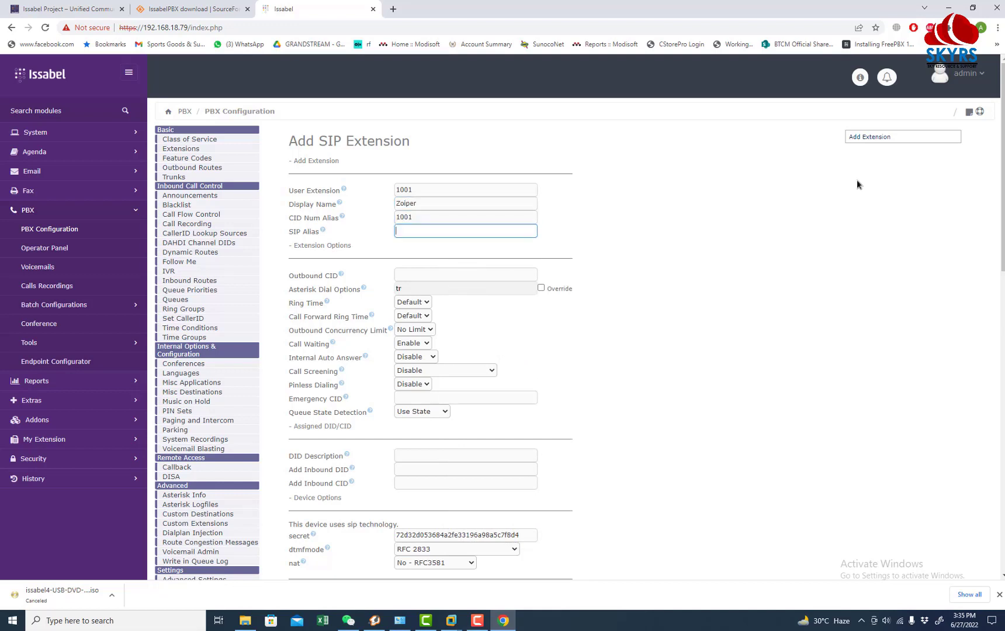
text(101)
text(001)
Step: Replace the pre-generated secret with a new password and save the extension
scroll(755, 249, down, 5)
scroll(339, 370, down, 4)
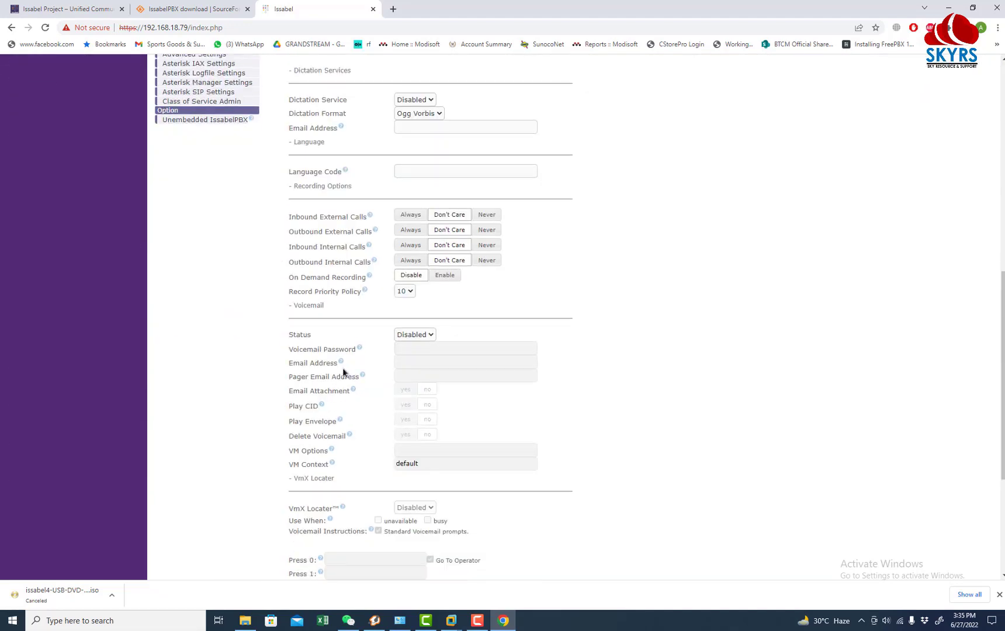
scroll(372, 362, down, 4)
scroll(395, 359, up, 3)
scroll(395, 358, up, 2)
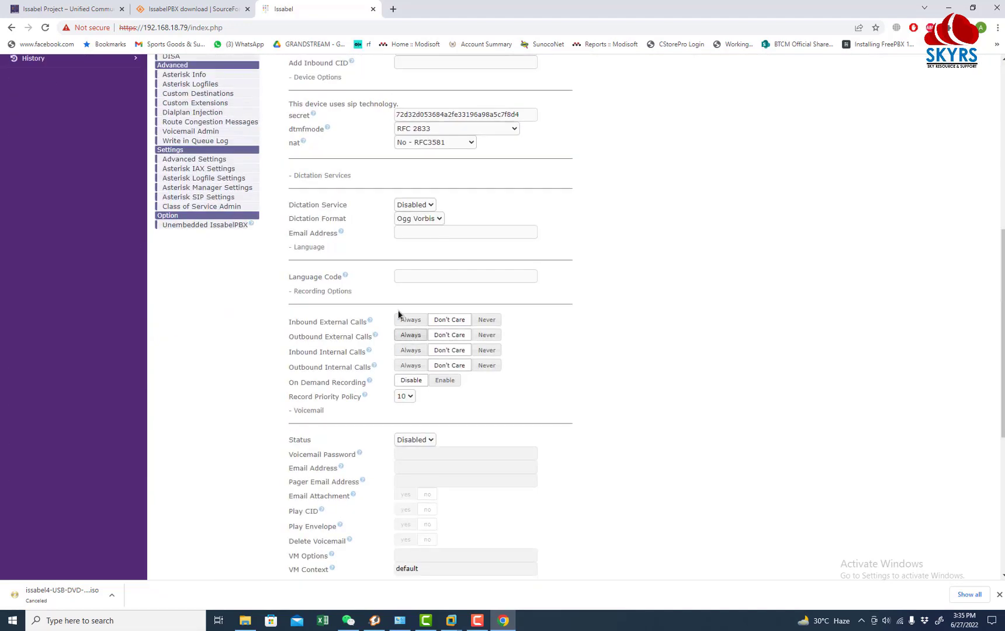
drag(286, 114, 381, 121)
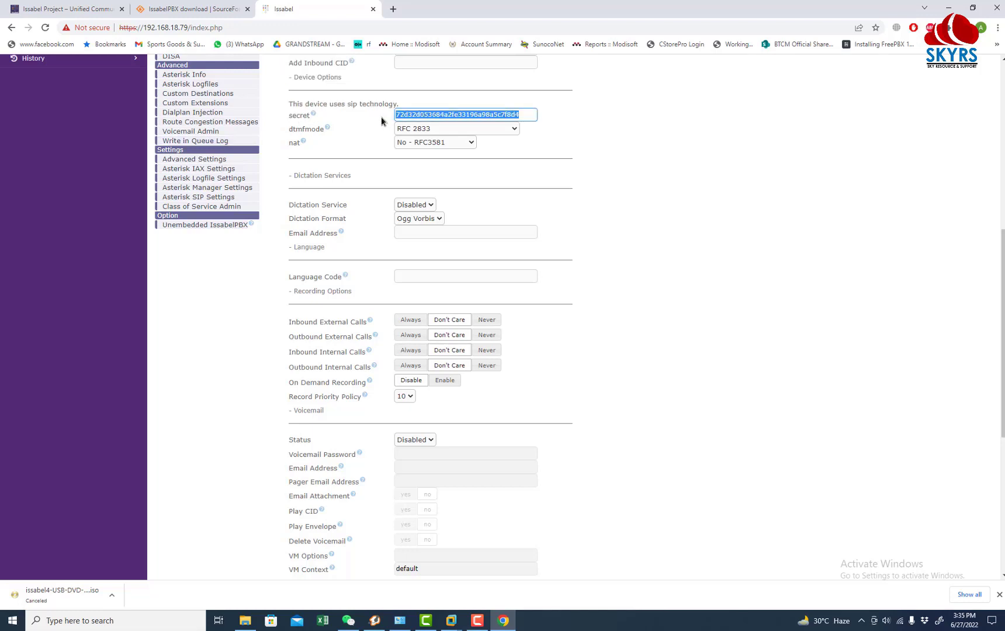
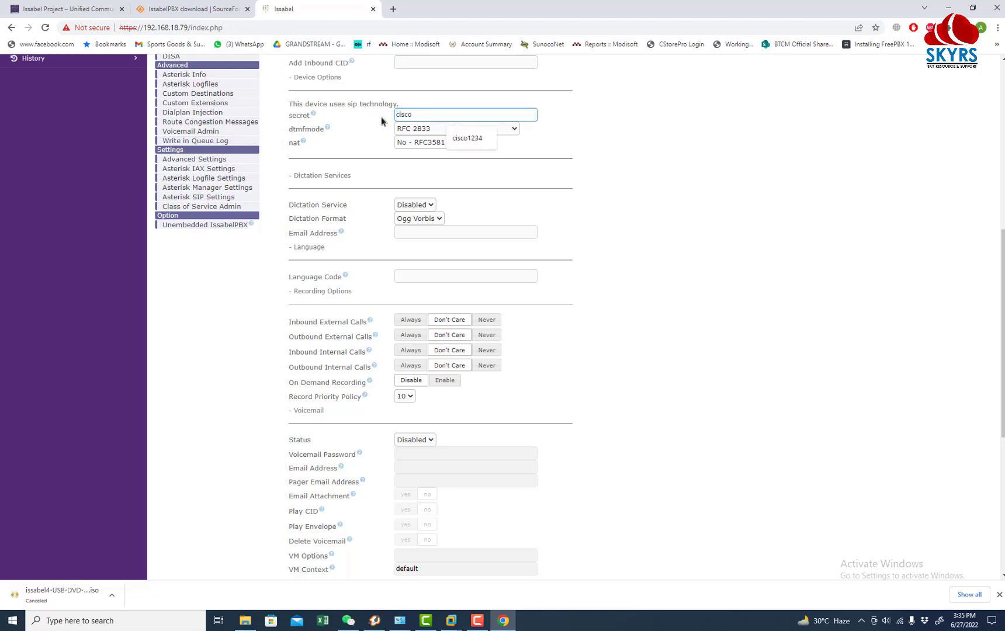
drag(435, 117, 312, 111)
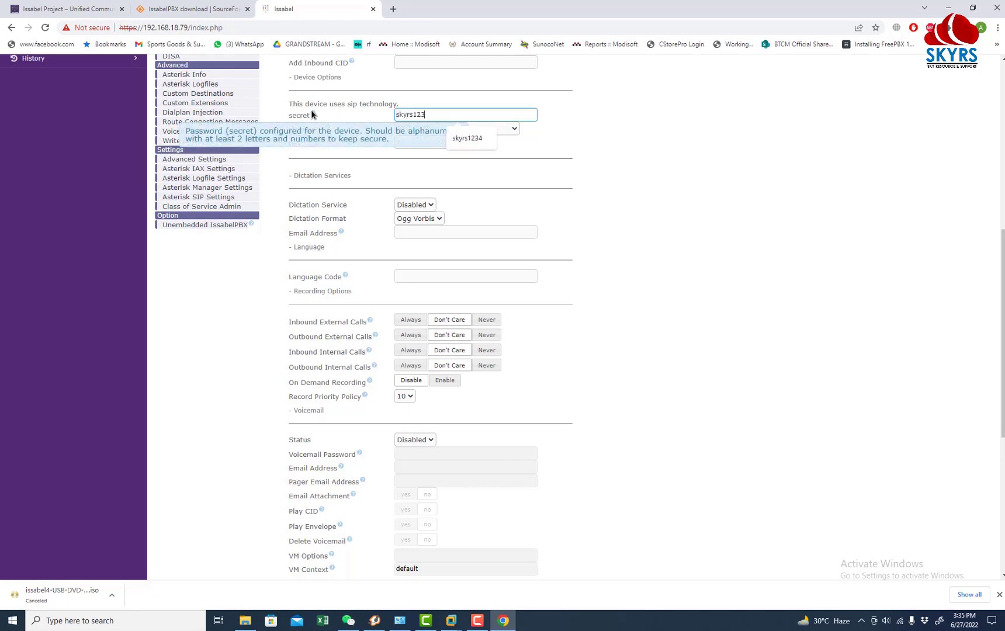
scroll(595, 294, up, 7)
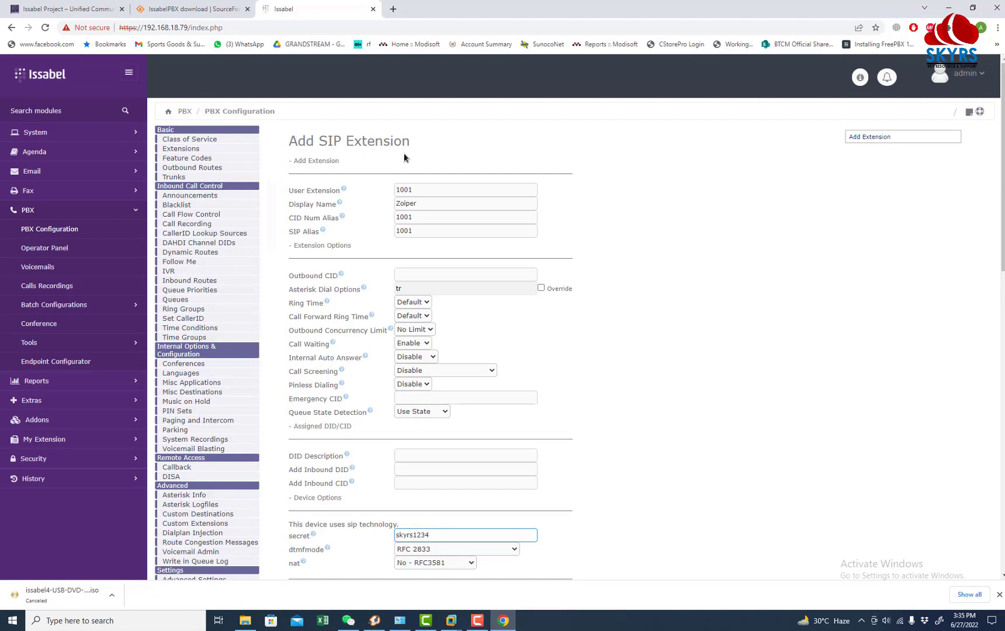
scroll(508, 508, down, 12)
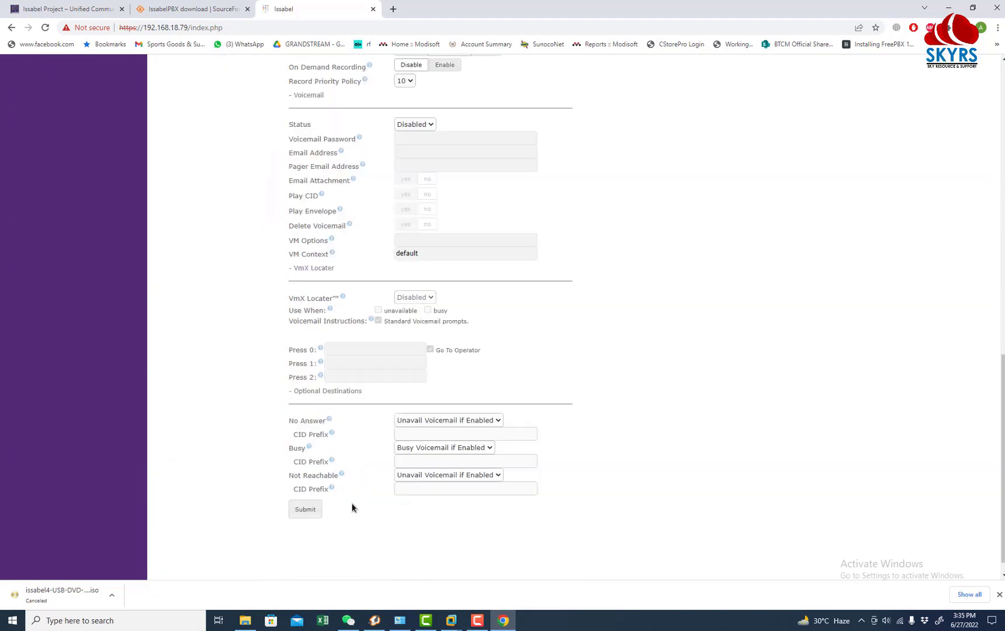
scroll(327, 517, down, 1)
click(310, 493)
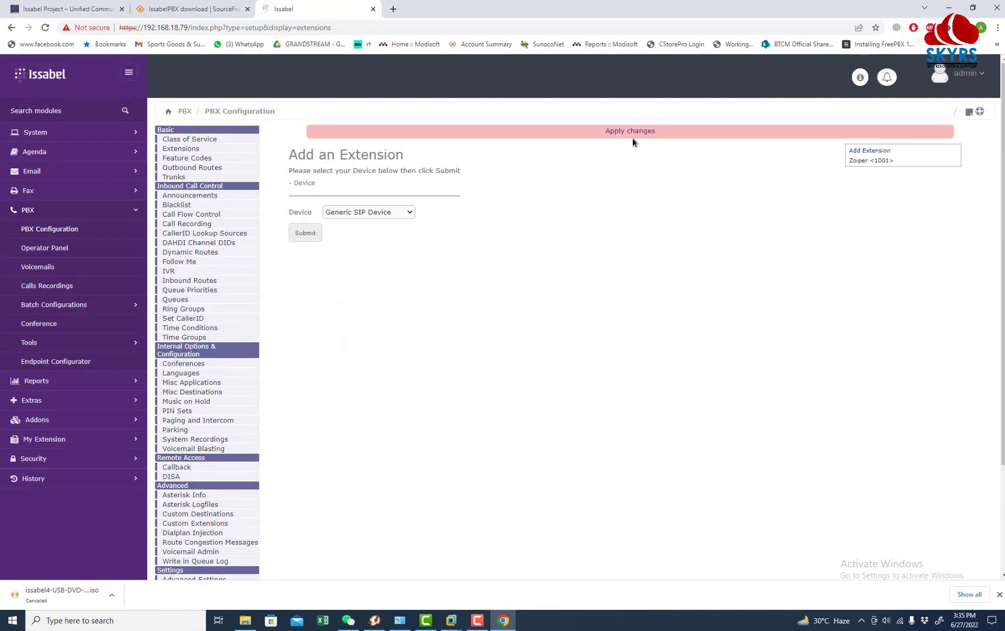
Step: Apply the pending configuration changes, then open System > Network > Network Parameters
click(631, 135)
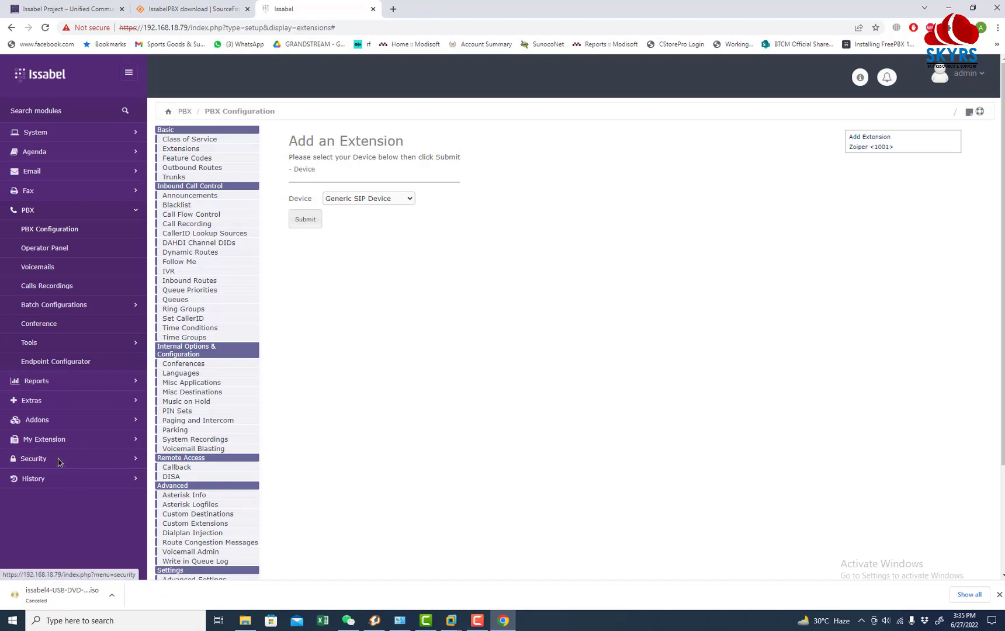
click(33, 135)
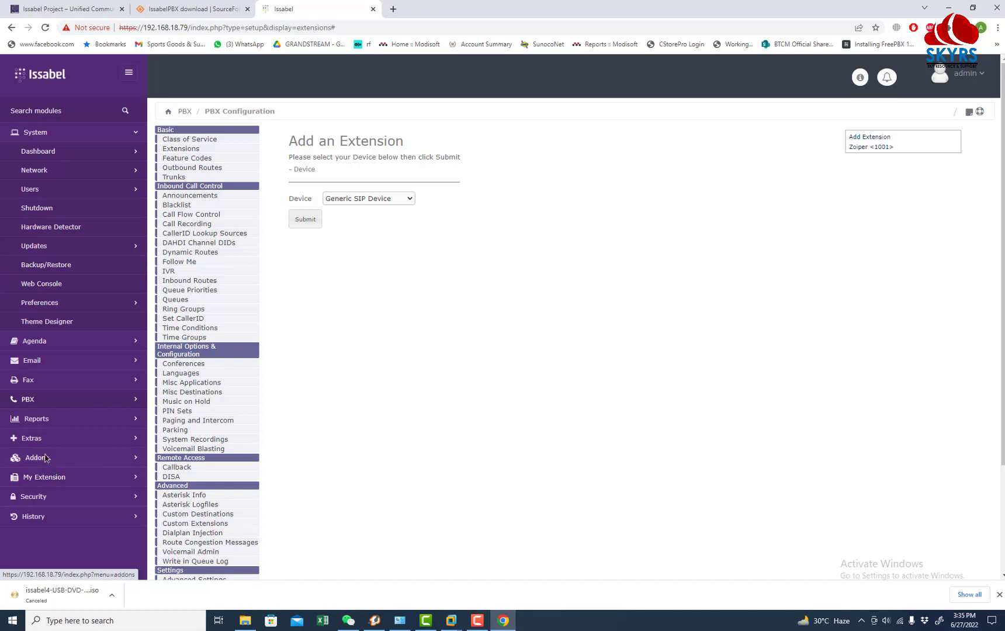
click(36, 170)
click(80, 194)
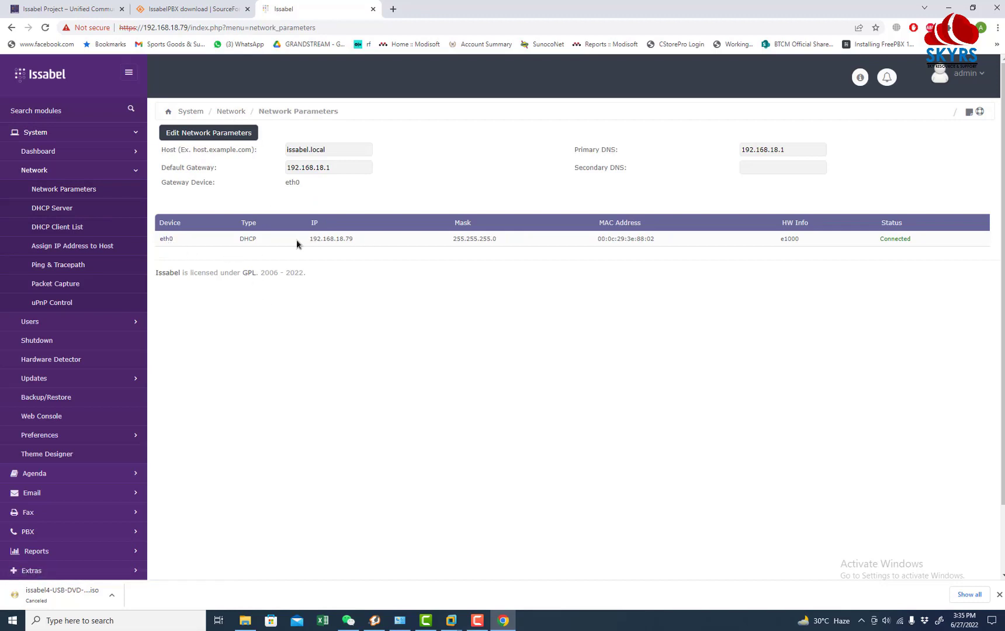
Step: Switch eth0 to Static at 192.168.18.79 with mask 255.255.255.0 and confirm
drag(316, 243, 517, 236)
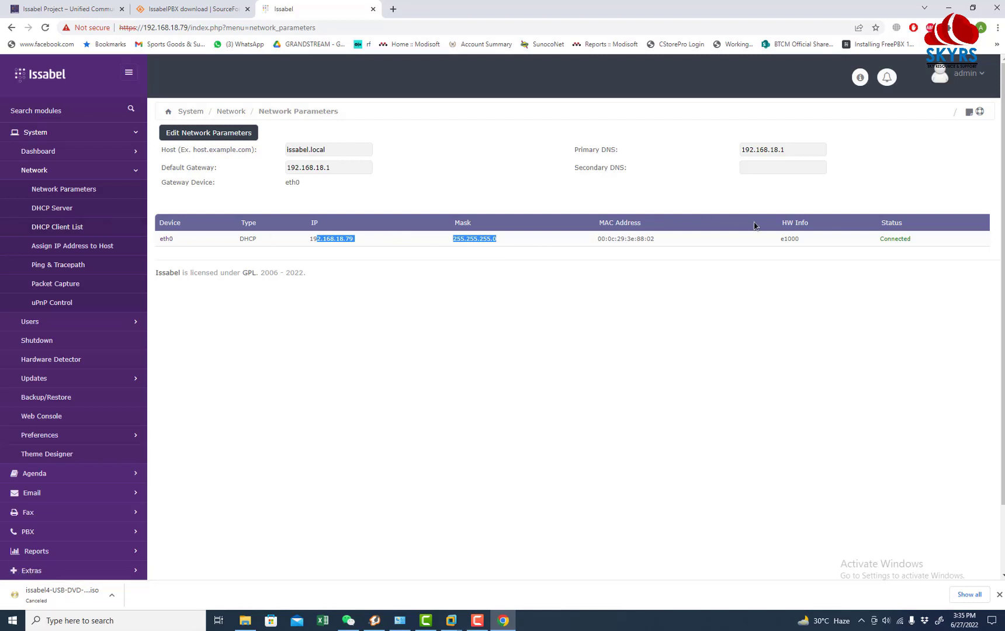
click(168, 238)
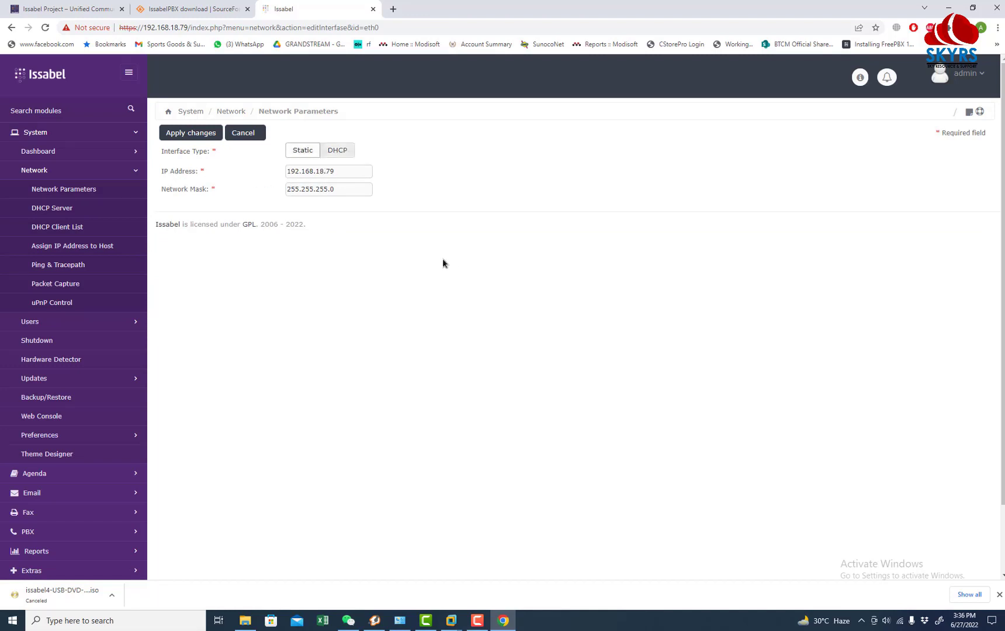
click(188, 131)
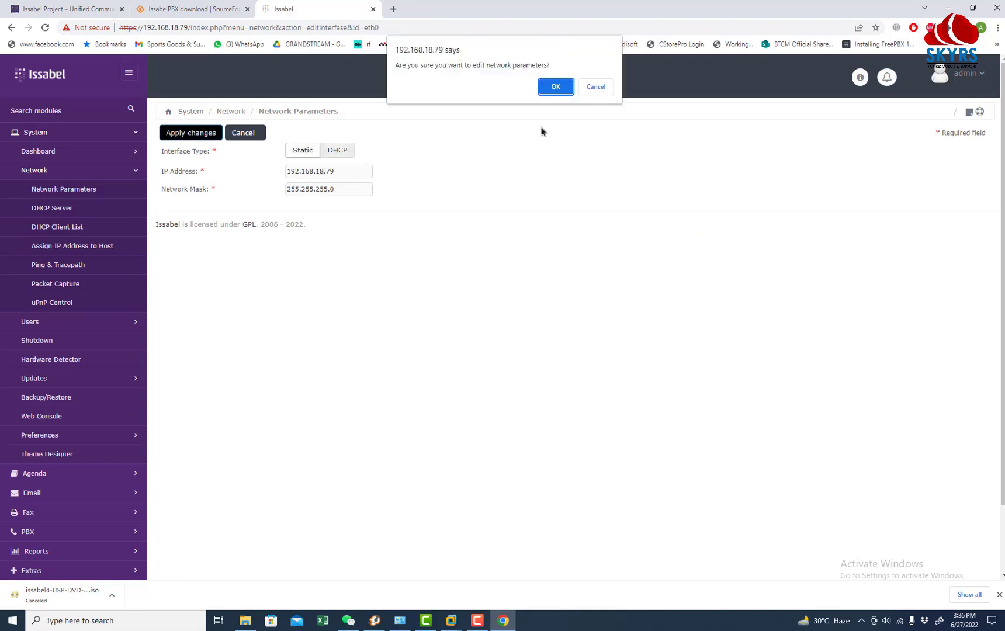
click(566, 87)
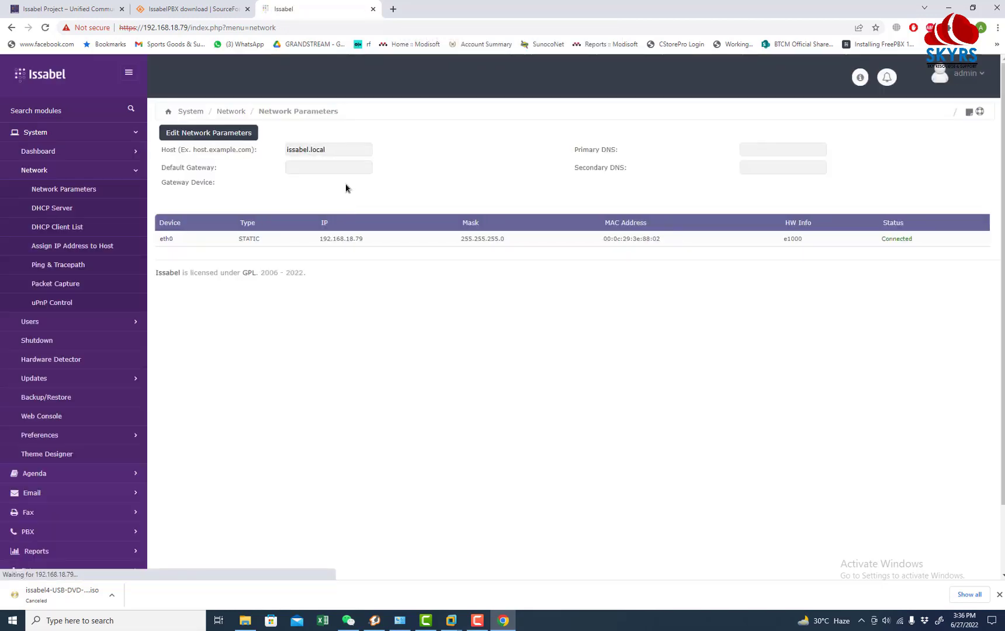
Step: Open System > Dashboard and scroll to Communication Activity to check the SIP extension
click(41, 131)
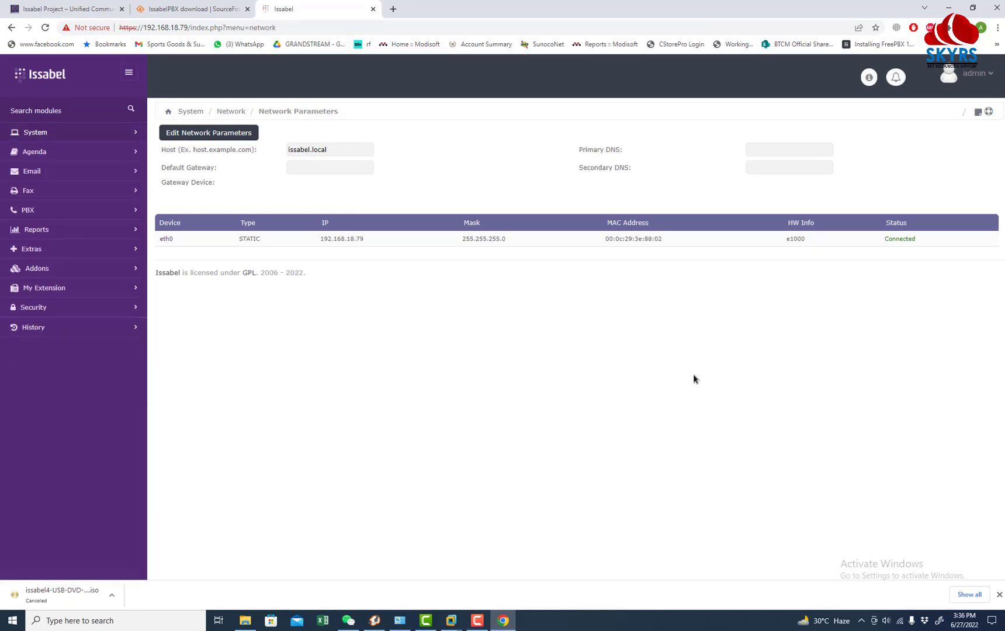
click(27, 132)
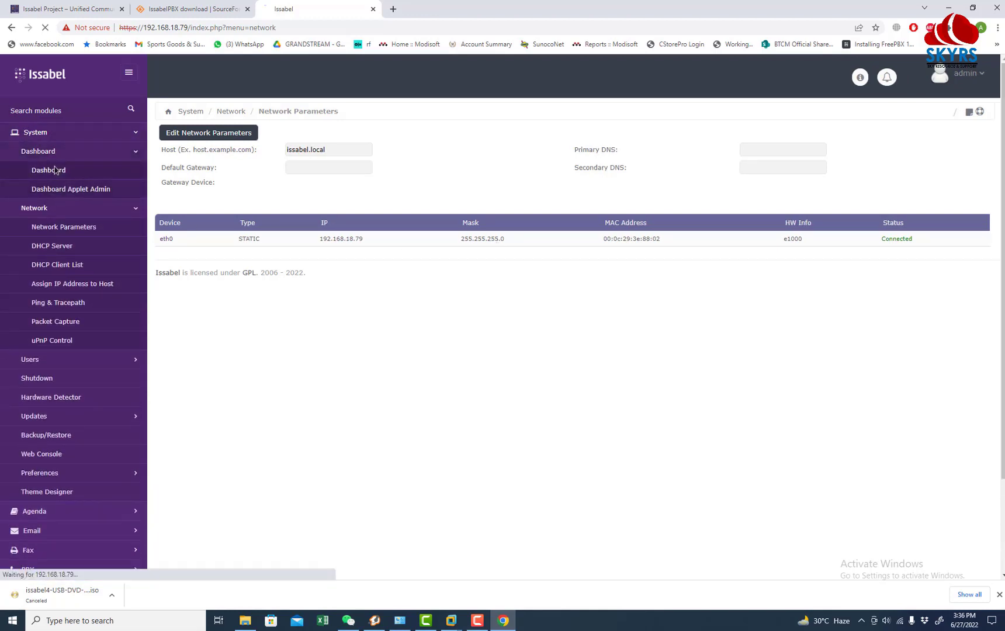
click(56, 170)
scroll(647, 461, down, 2)
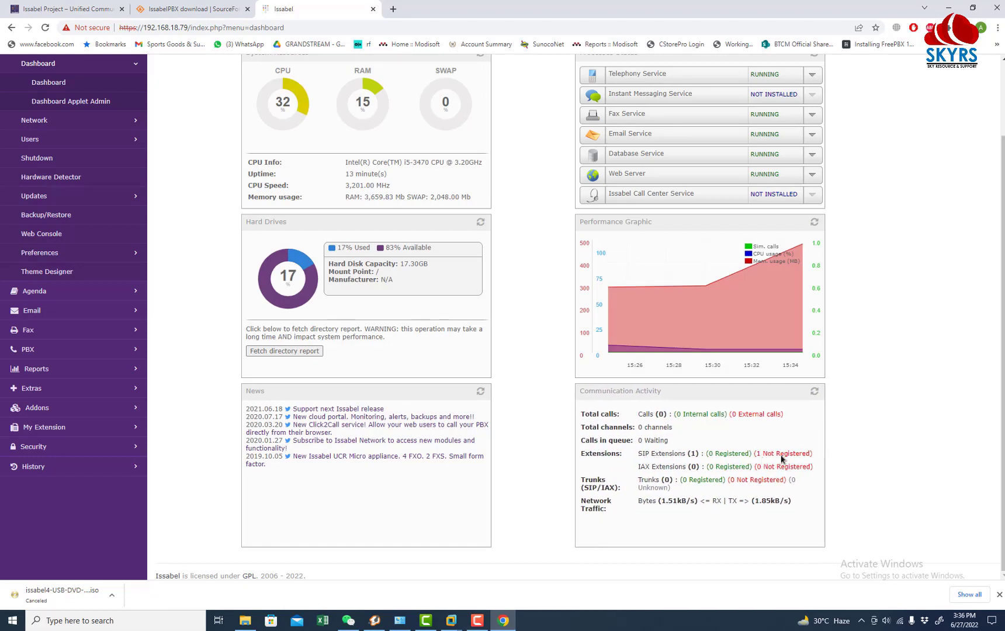
click(861, 620)
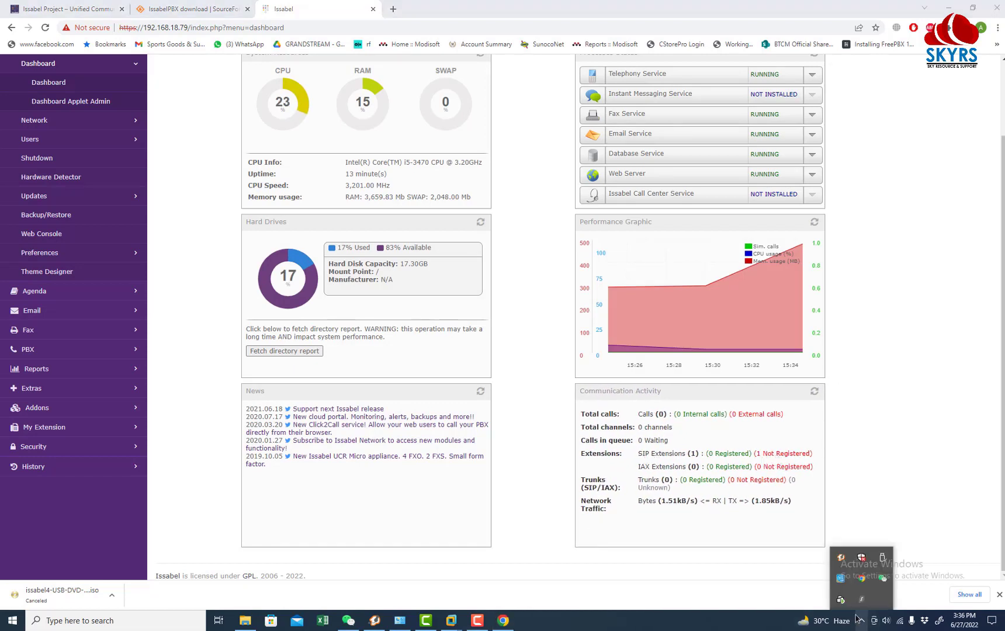
Step: Launch Zoiper and submit credentials with 192.168.18.79 mistakenly entered as the username
click(841, 556)
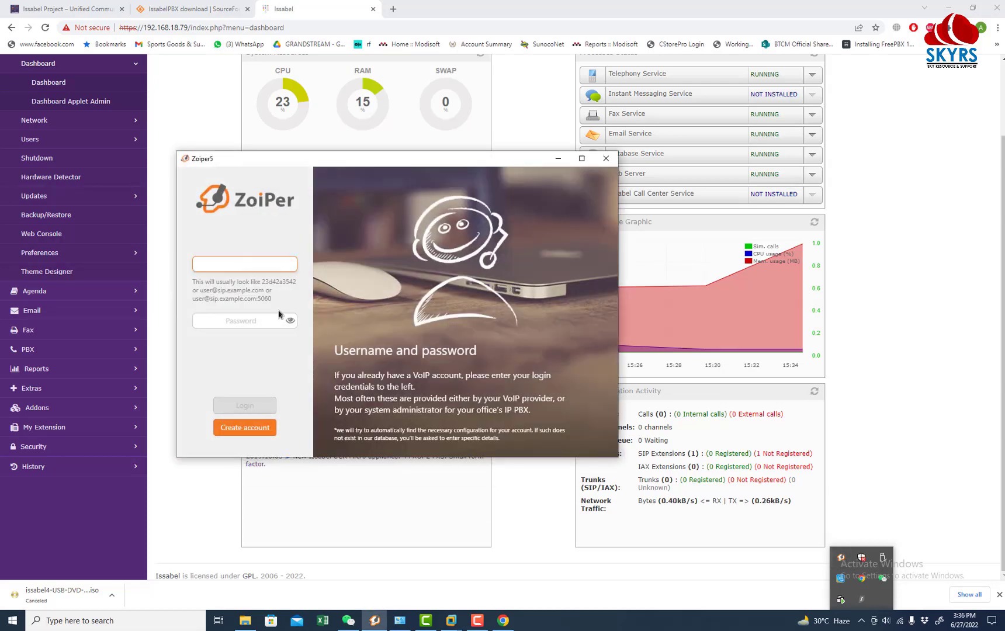
text(19)
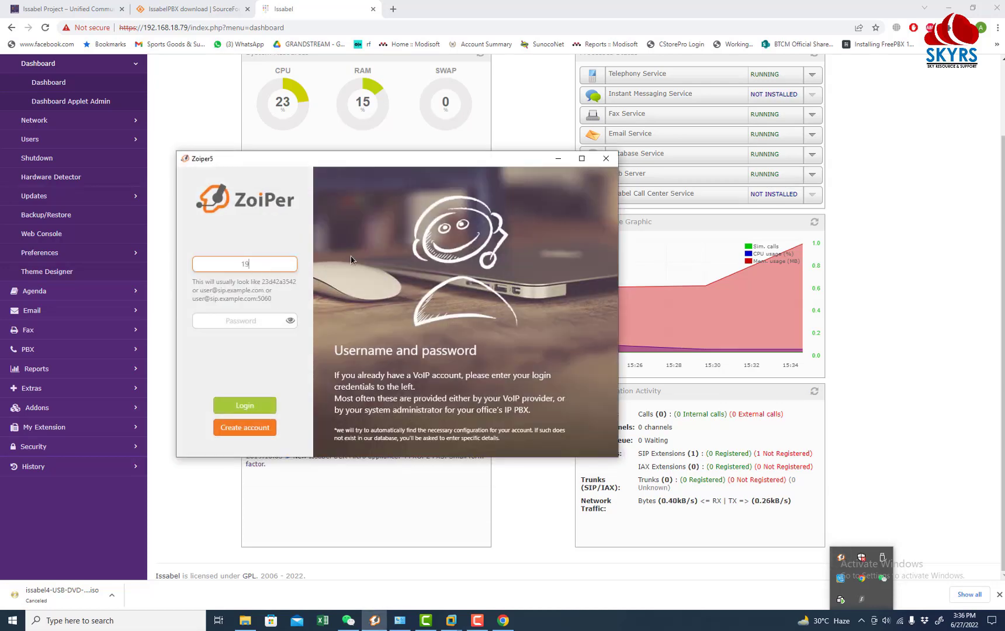
text(2.168.18.9)
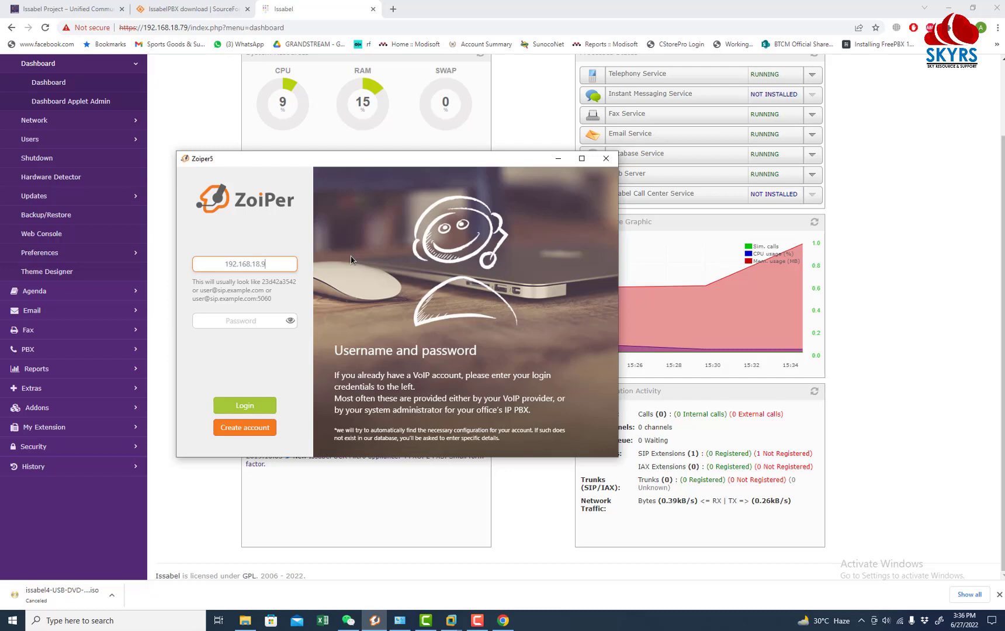
key(BackSpace)
text(79)
key(Tab)
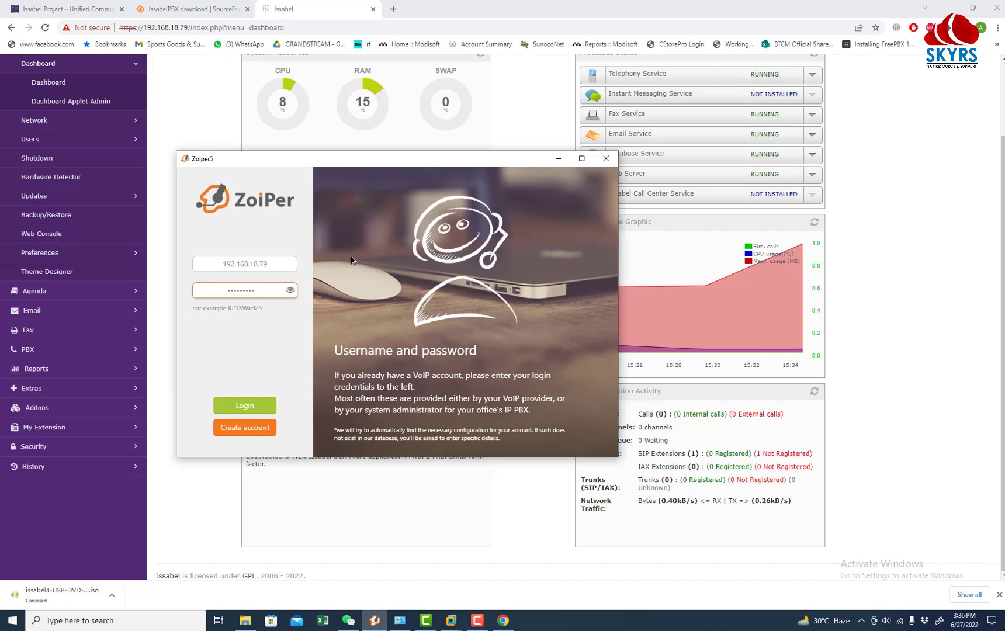
key(Return)
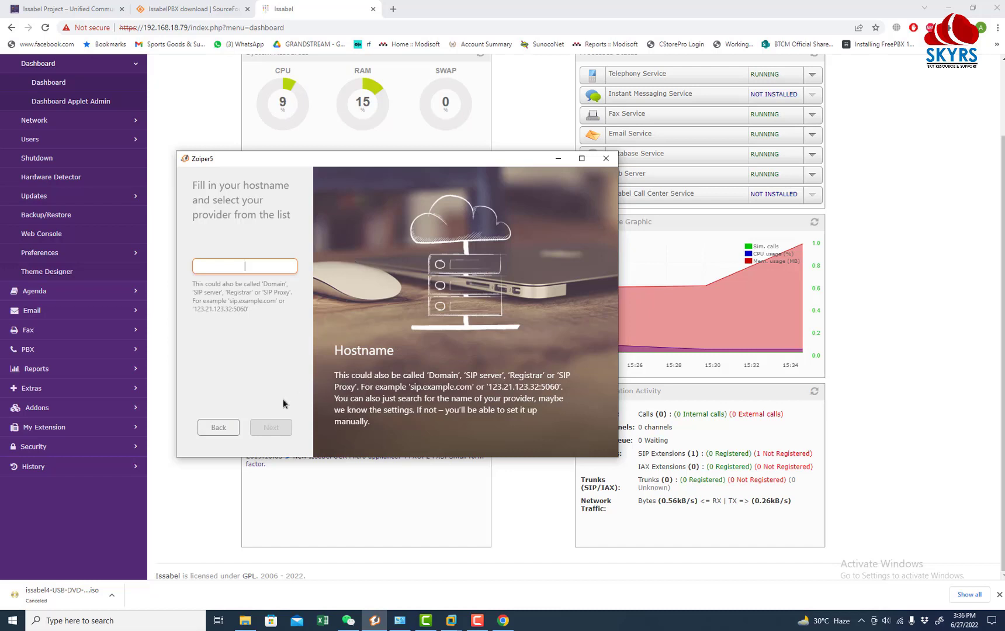
Step: Go back and log in with username 1001 and the extension's password
click(233, 428)
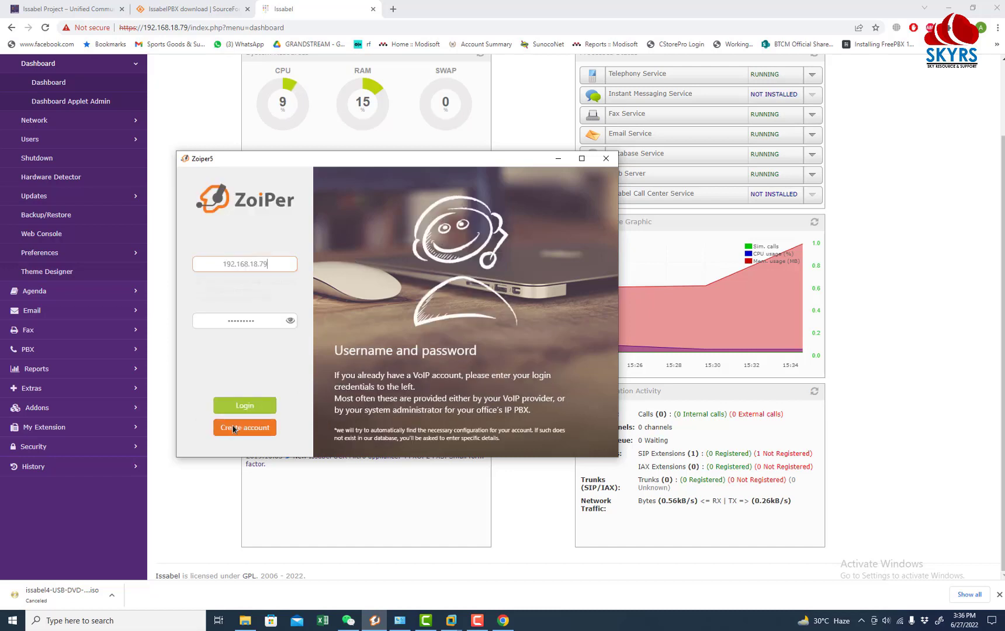
double_click(275, 265)
key(BackSpace)
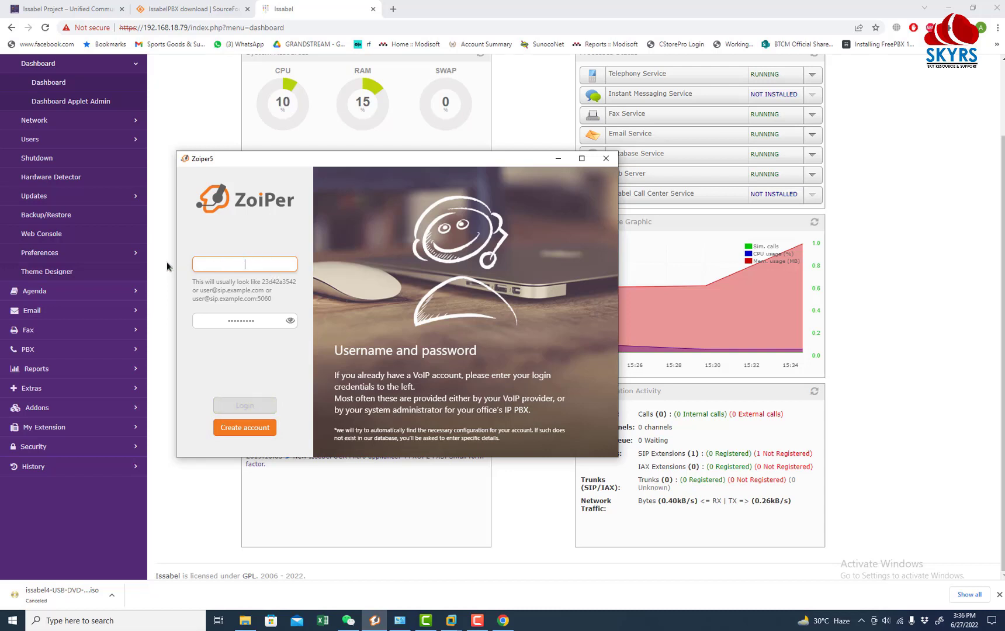
text(1001)
key(Tab)
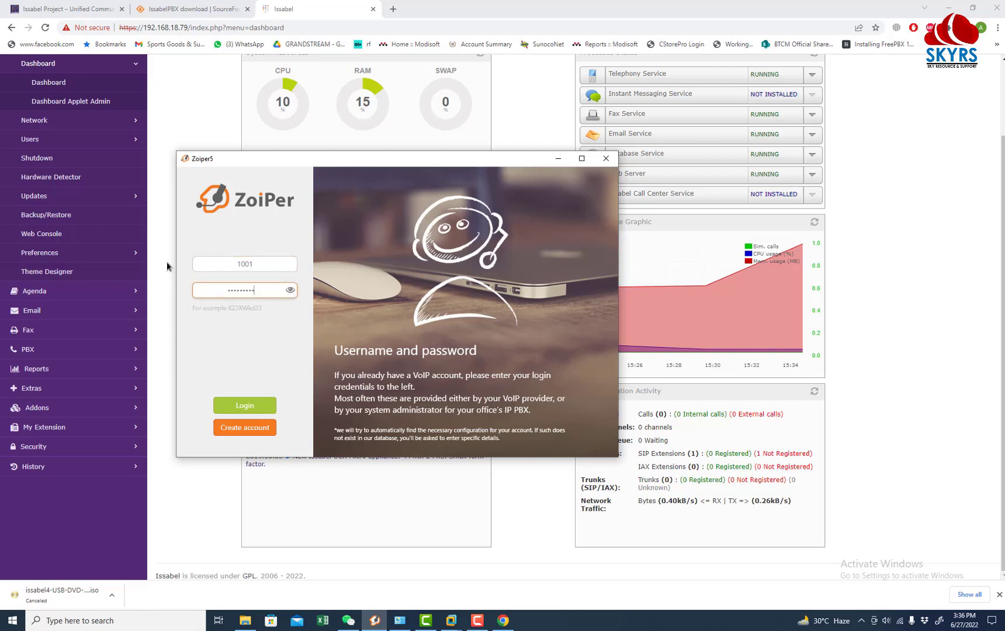
key(BackSpace)
text(••••••••)
click(245, 404)
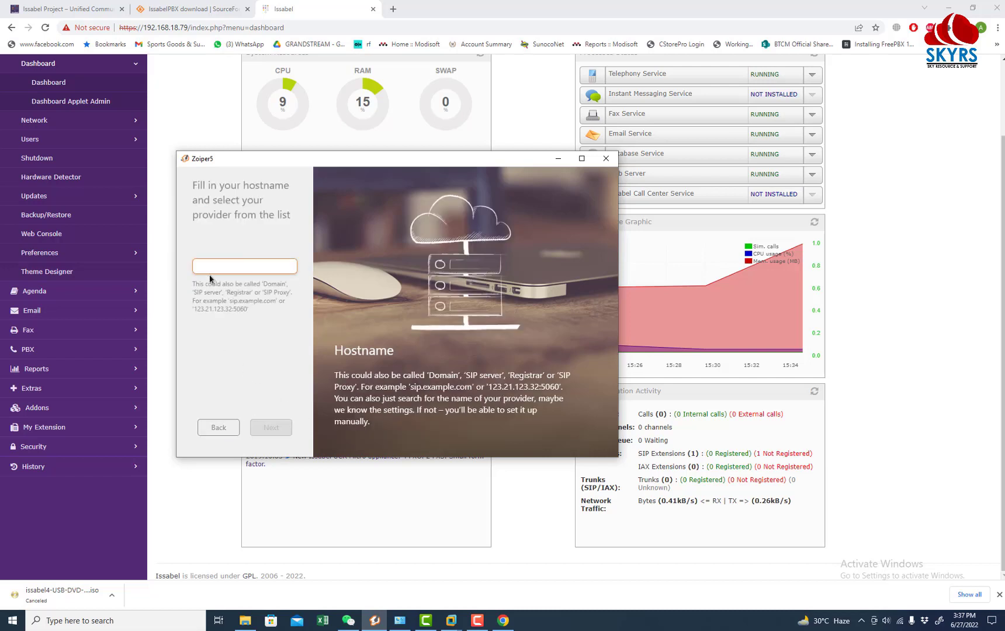
Step: Enter hostname 192.168.18.79, skip authentication and proxy, and accept SIP UDP
text(192.16)
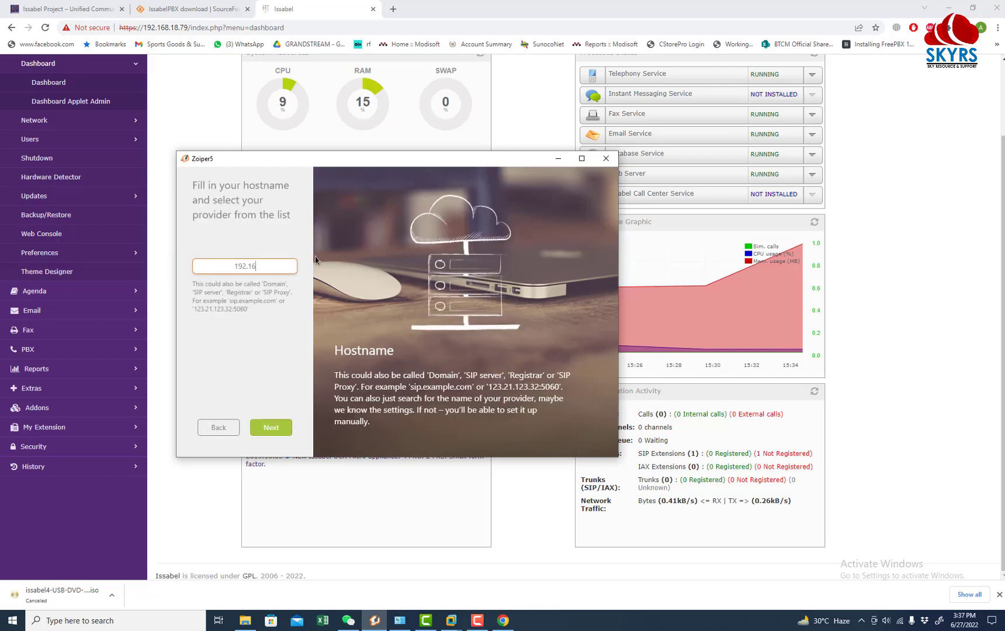
text(8.18.79)
click(267, 424)
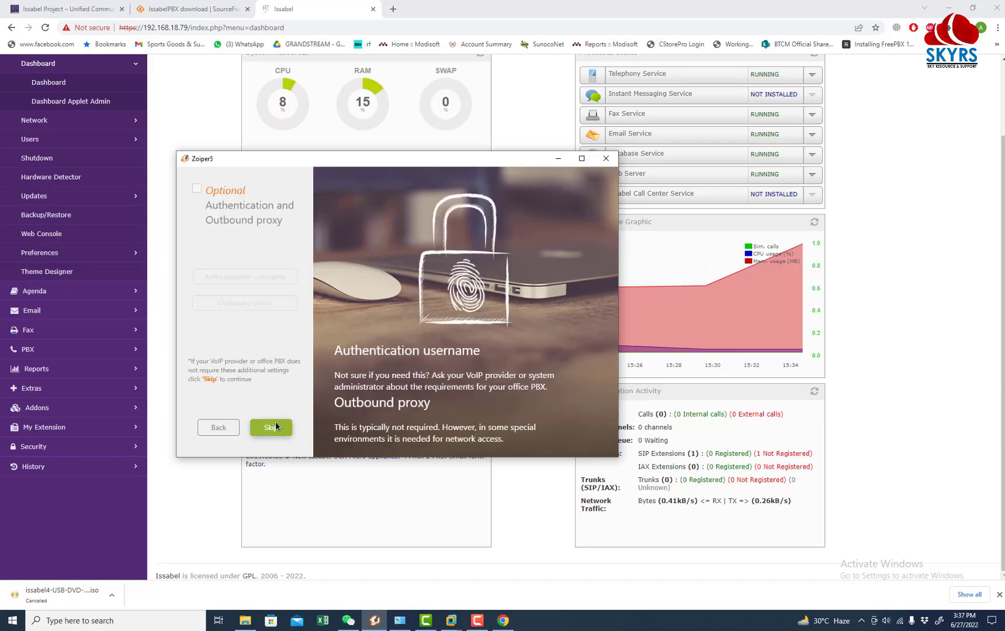
click(264, 431)
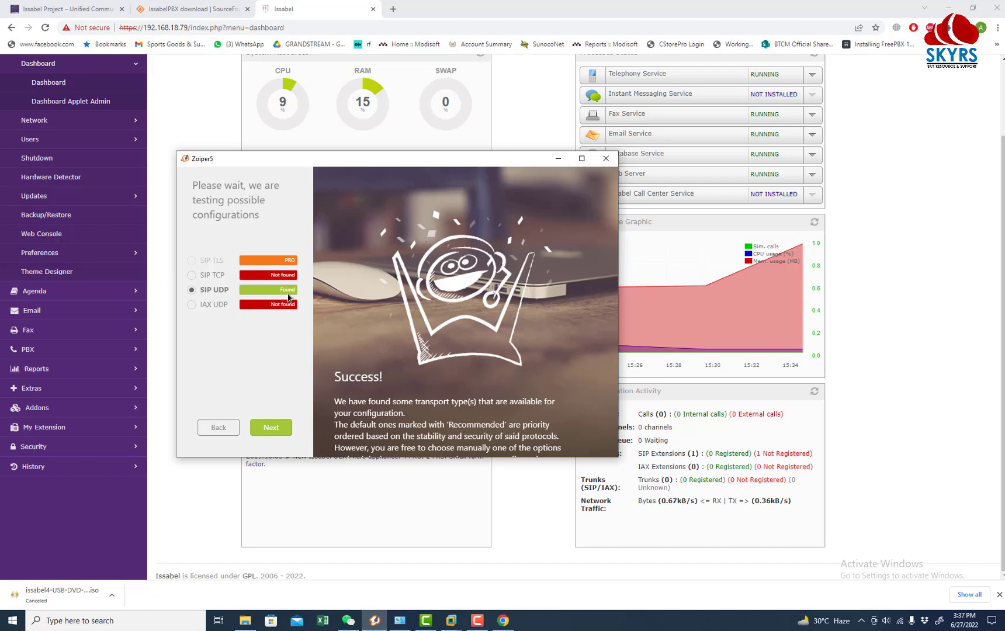
click(272, 428)
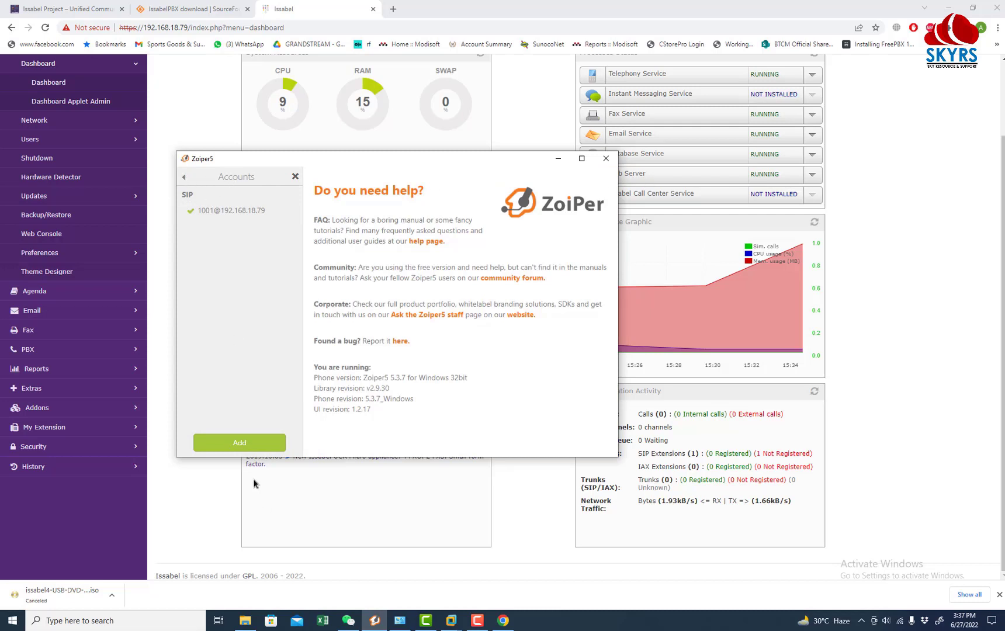
Step: Show Zoiper's dialpad, snap Issabel to the right half and maximize SourceForge
click(295, 176)
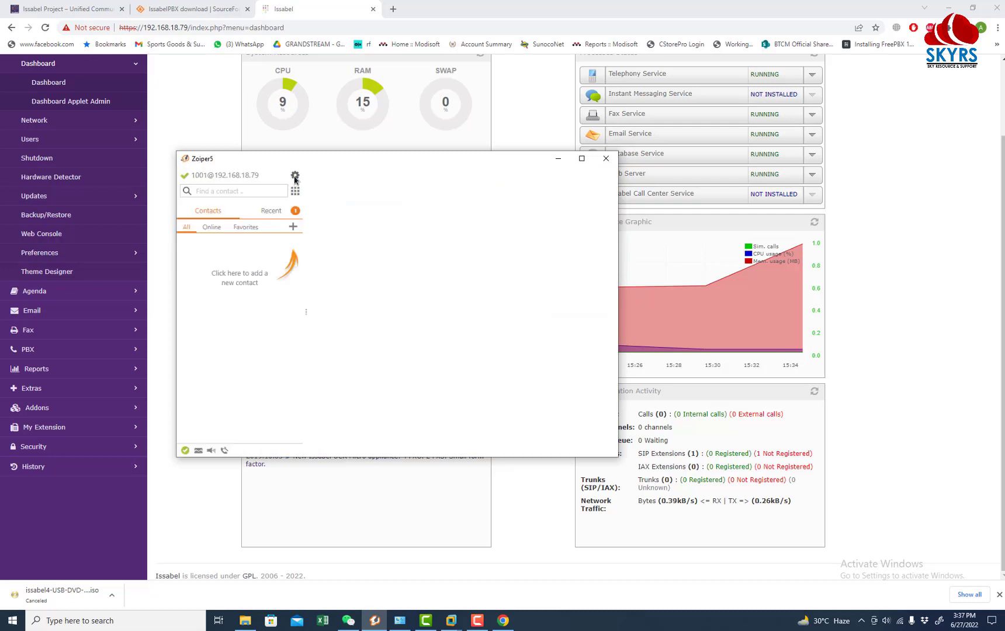
click(295, 192)
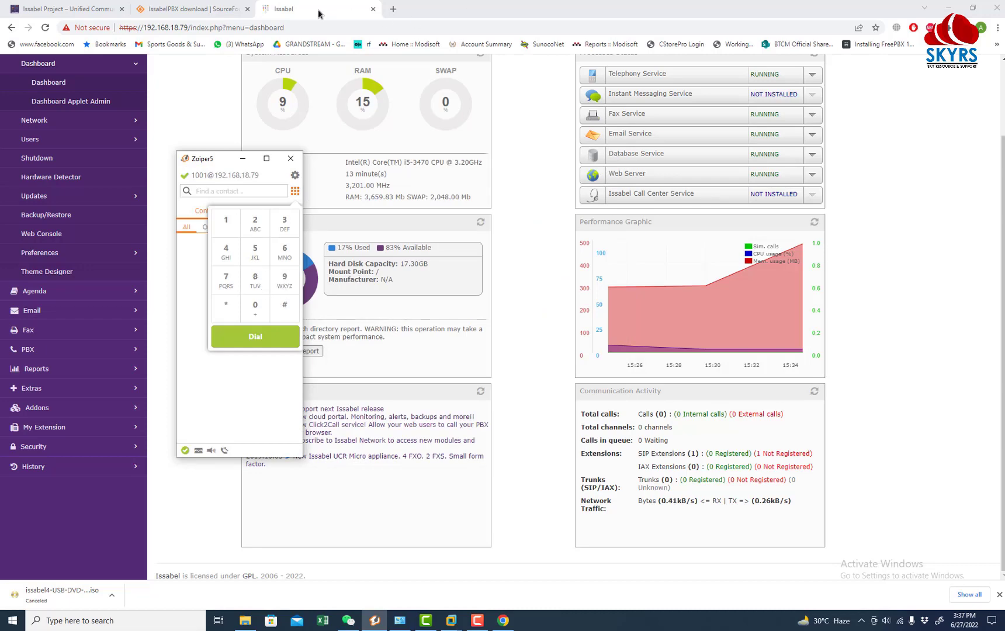
drag(318, 11, 1002, 159)
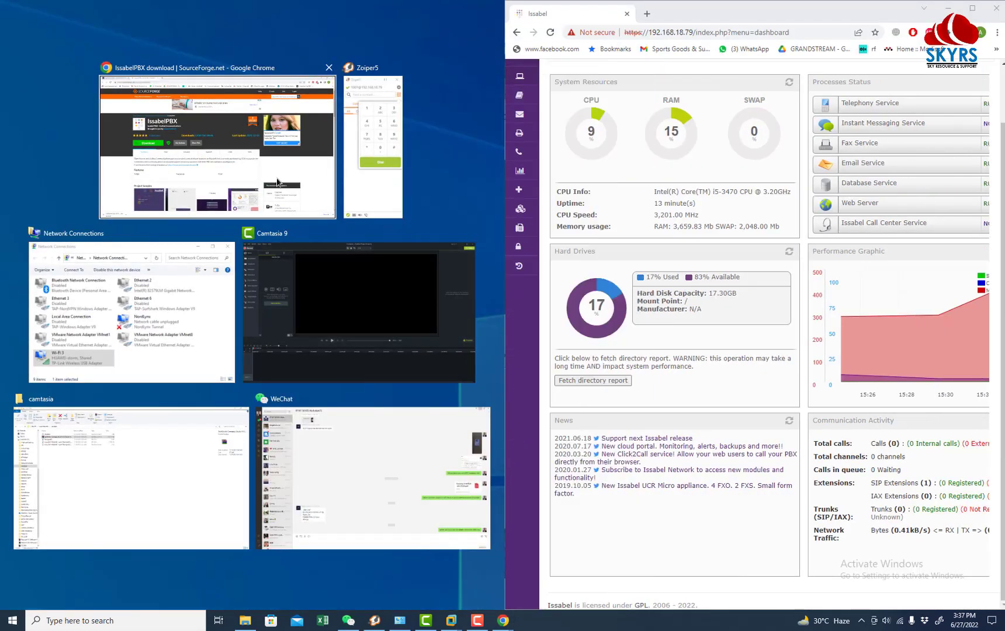
click(313, 146)
mouse_move(542, 253)
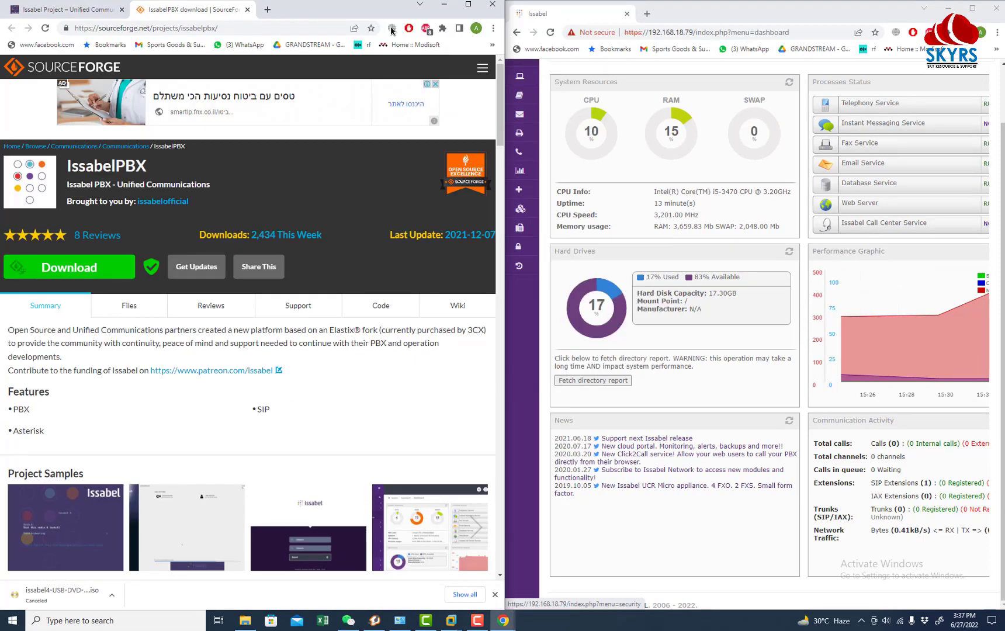
click(467, 4)
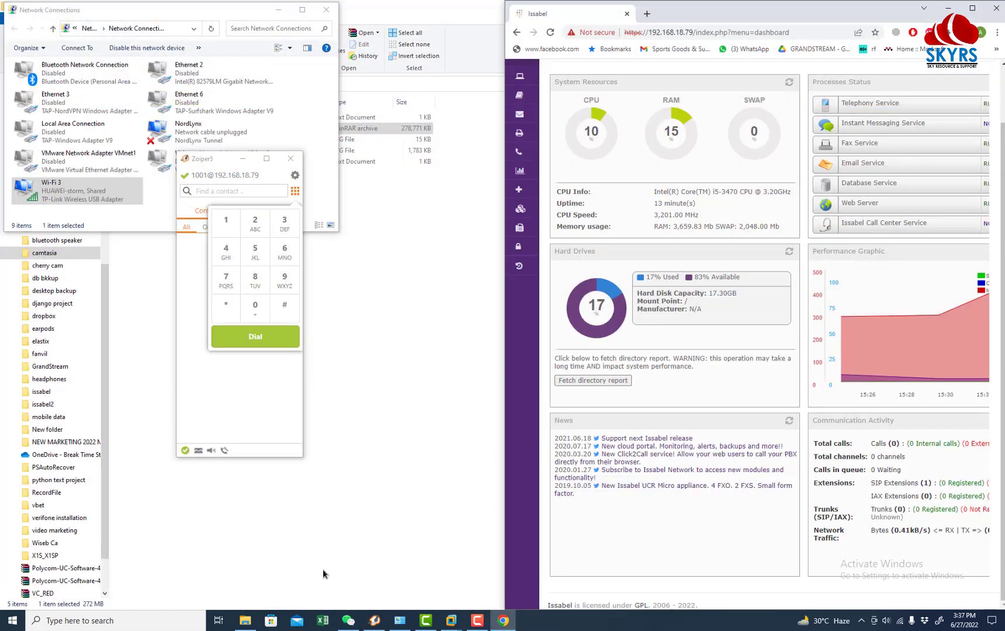
Step: Restore Zoiper to a small, slightly enlarged window with its dialpad open
click(266, 158)
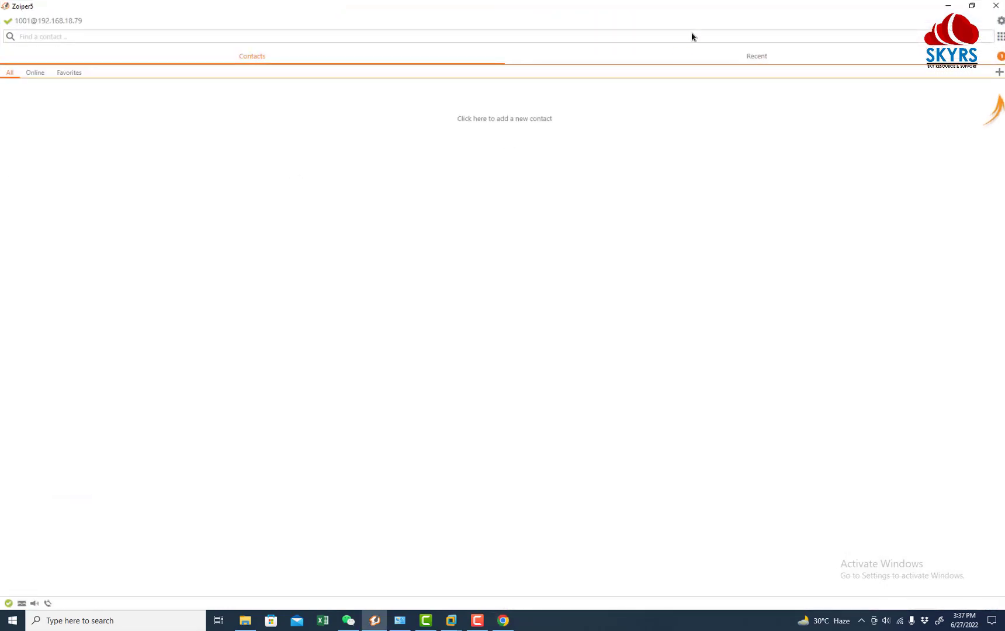
double_click(688, 9)
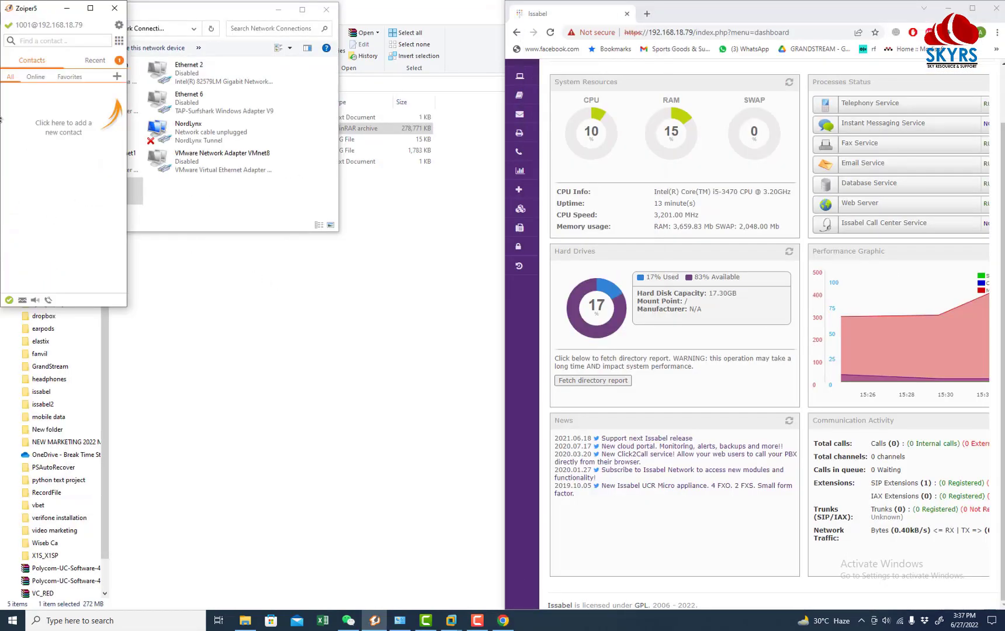
drag(56, 7, 58, 9)
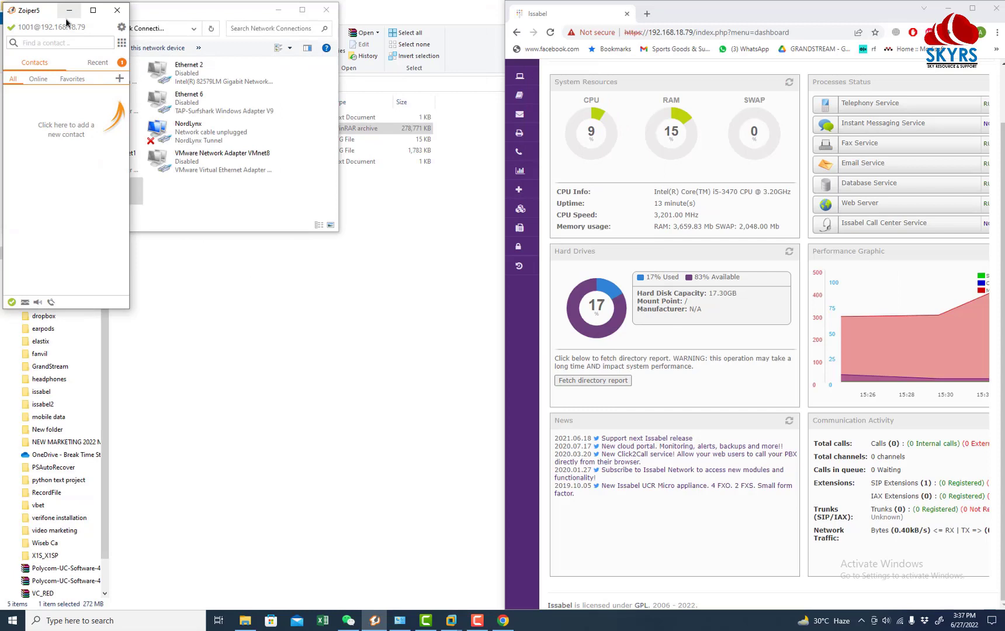
click(122, 43)
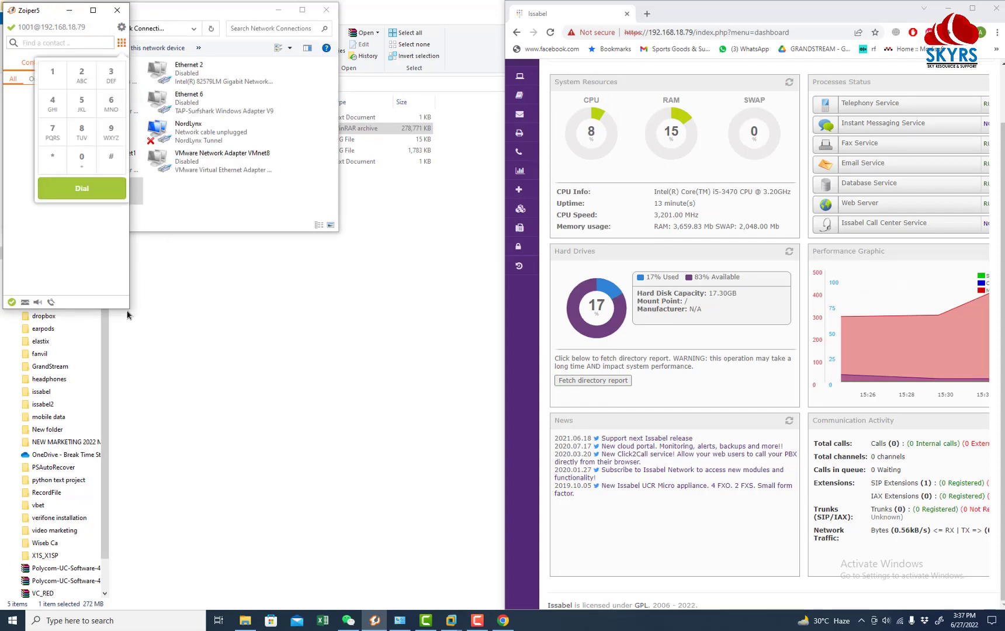
drag(127, 315, 267, 448)
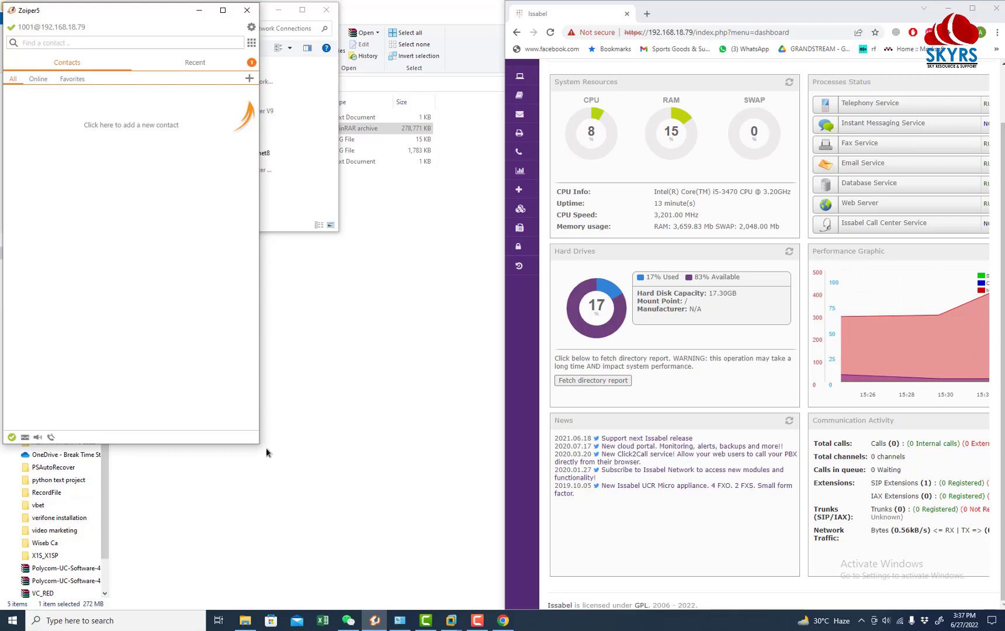
click(251, 44)
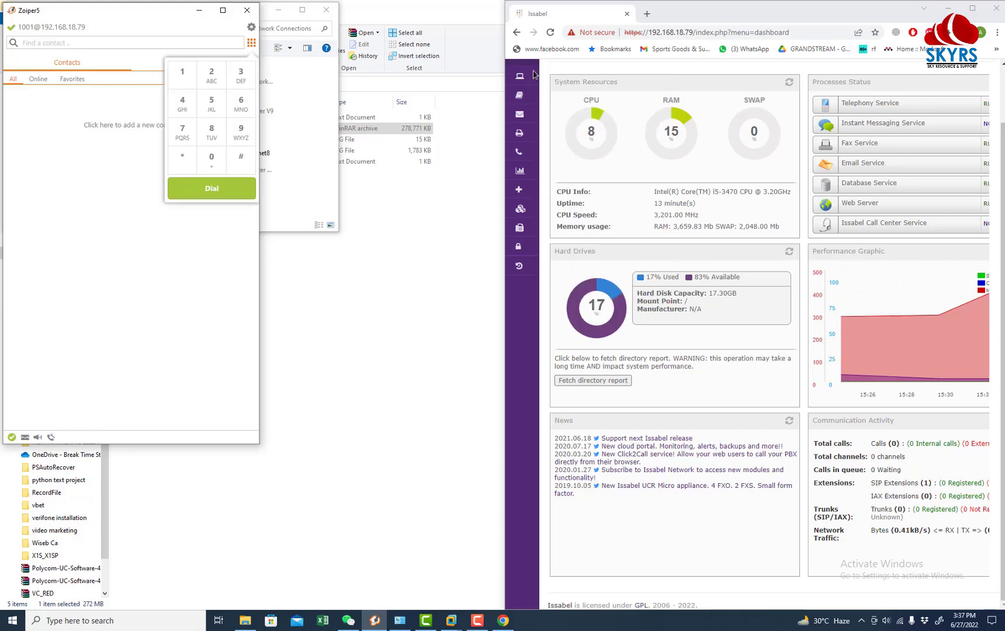
Step: Unsnap Chrome and maximize the Issabel dashboard to fill the screen
mouse_move(528, 76)
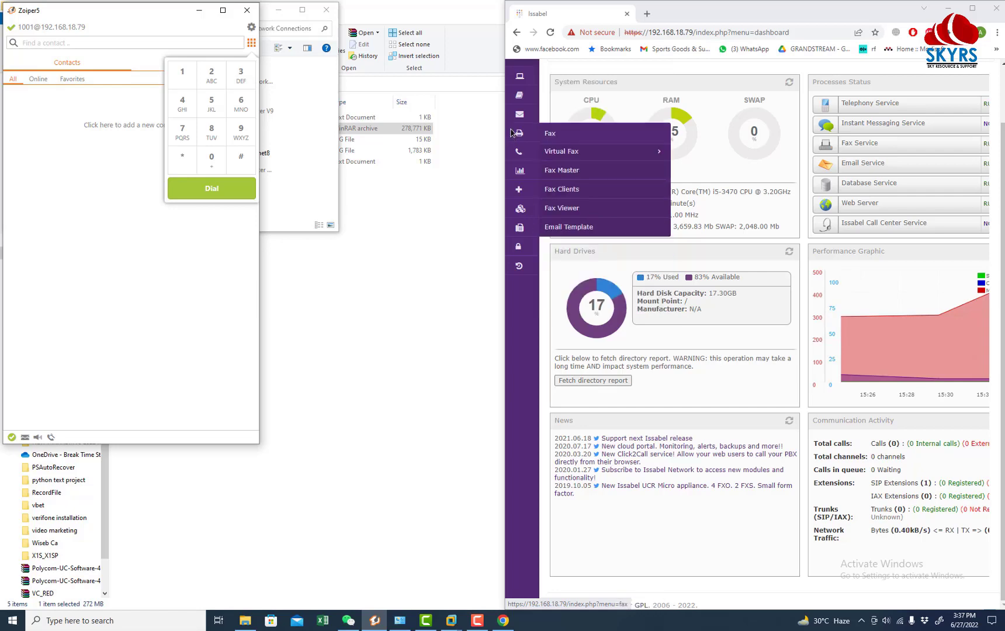
drag(711, 11, 712, 16)
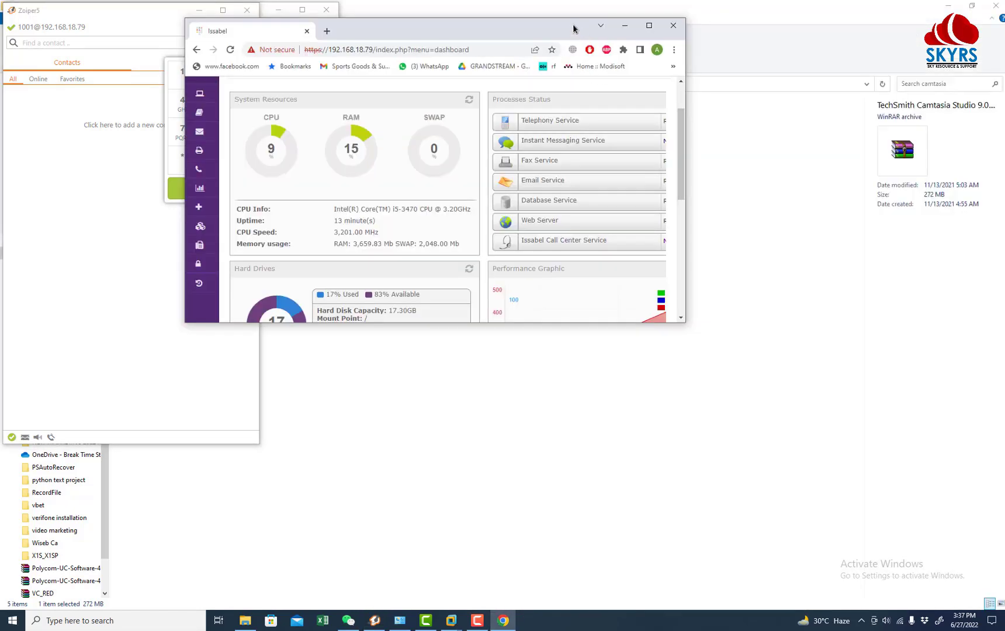
double_click(572, 29)
mouse_move(30, 257)
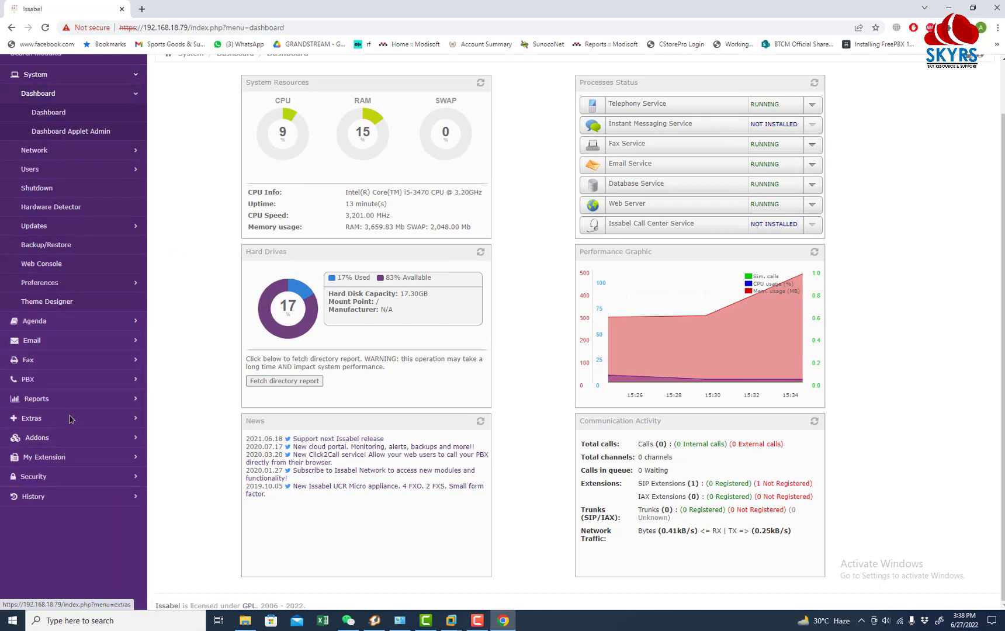
Step: Expand the PBX, Extras, Addons, My Extension, Agenda and System sidebar groups
click(47, 381)
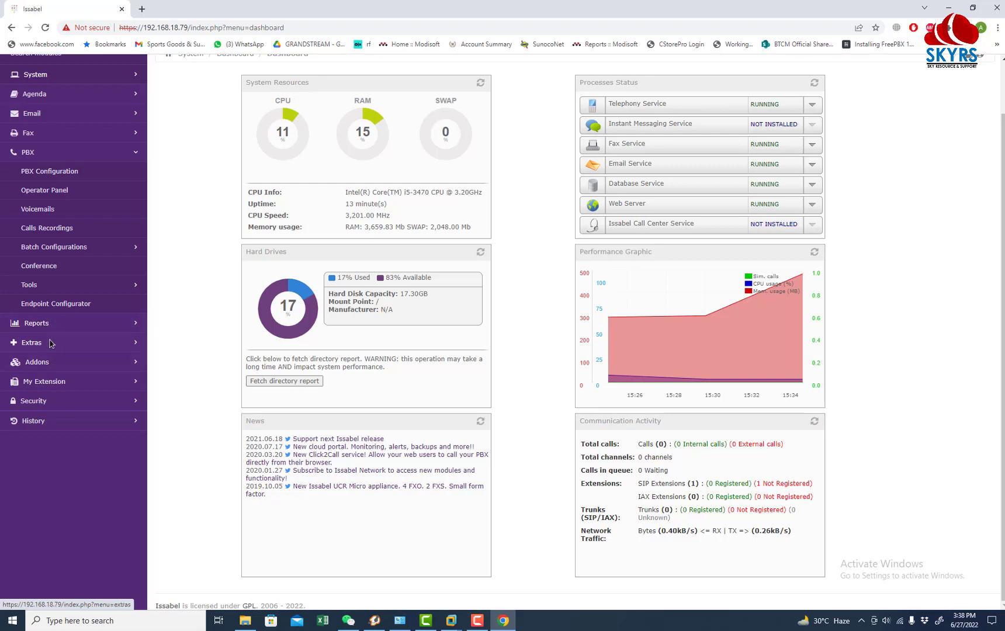
click(50, 344)
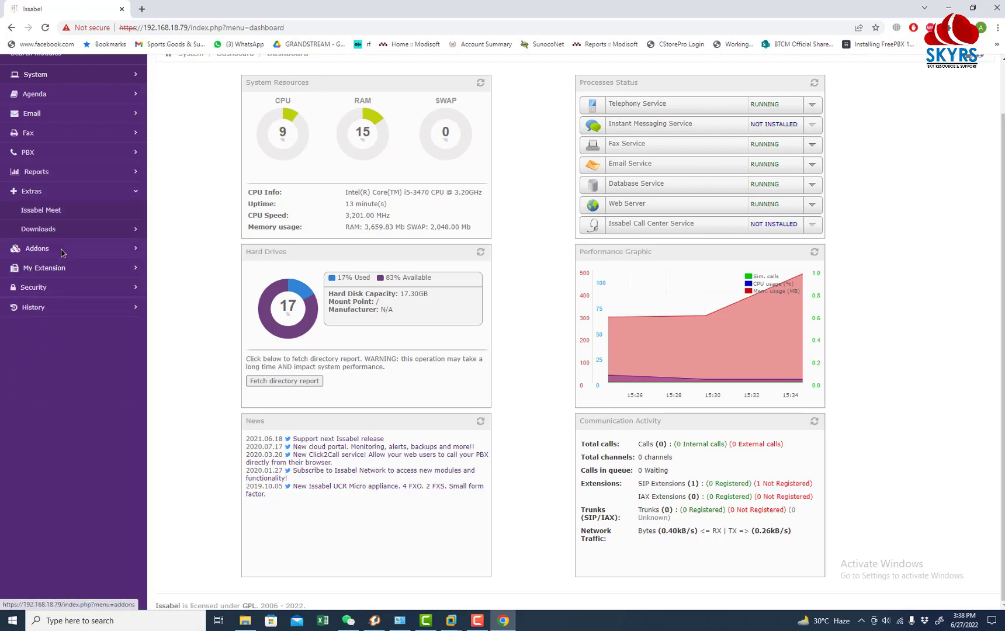
click(62, 250)
click(66, 270)
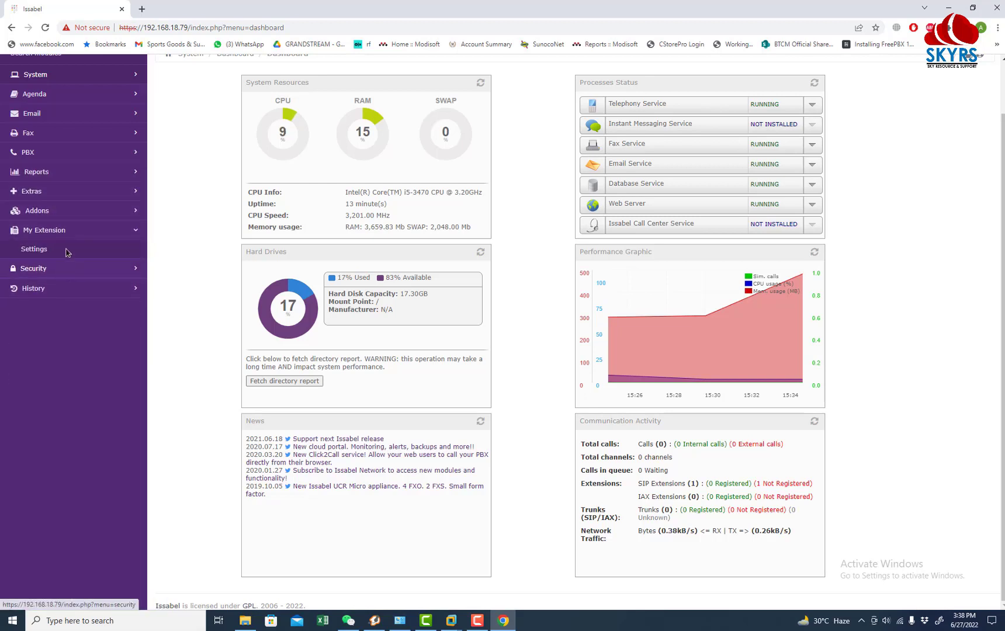
click(53, 97)
click(36, 74)
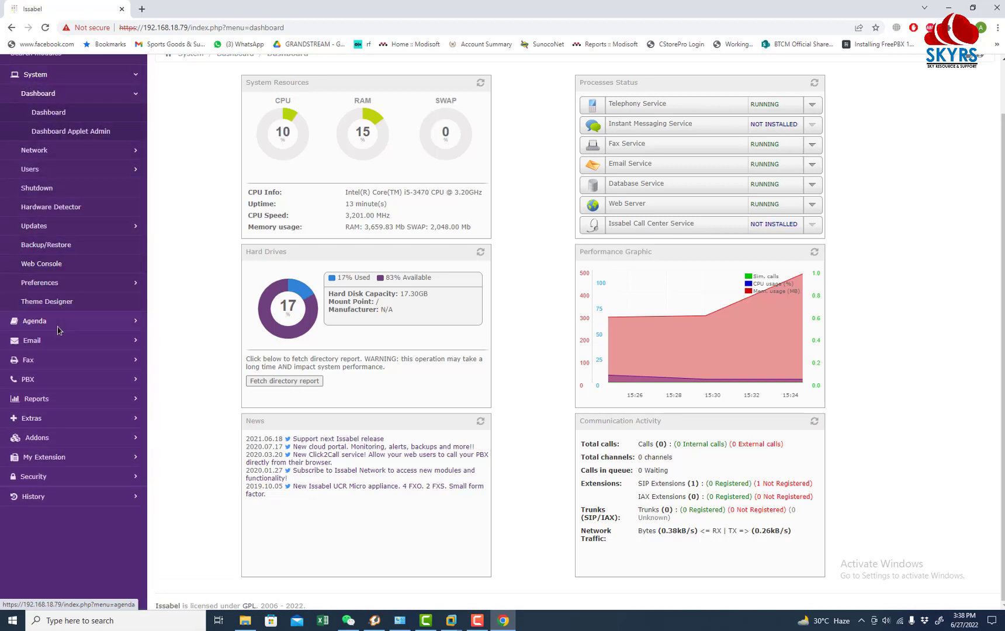
Step: Open PBX > Operator Panel and snap Chrome to the right half
click(54, 379)
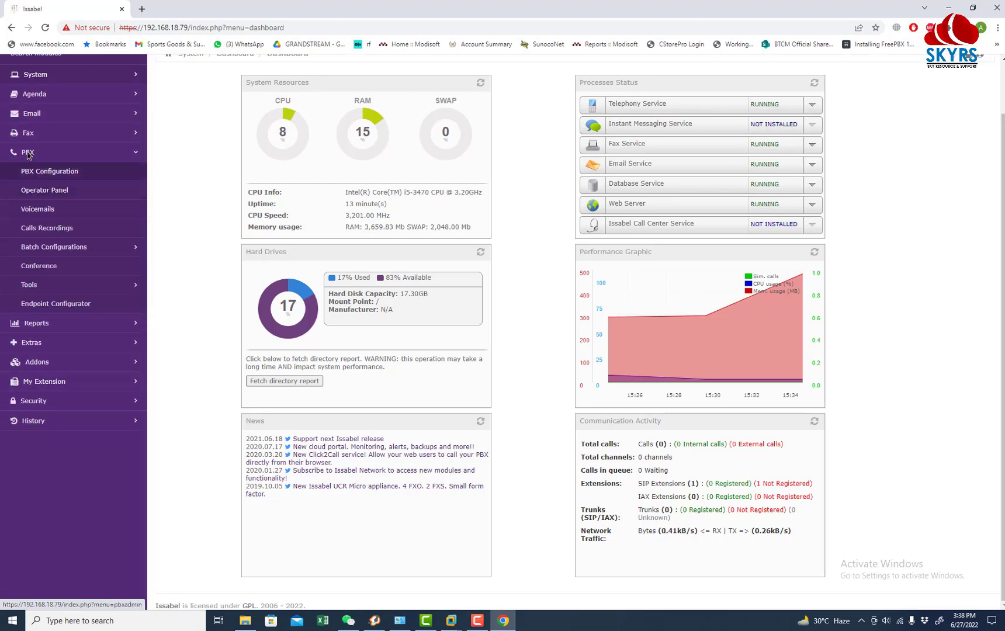
click(45, 190)
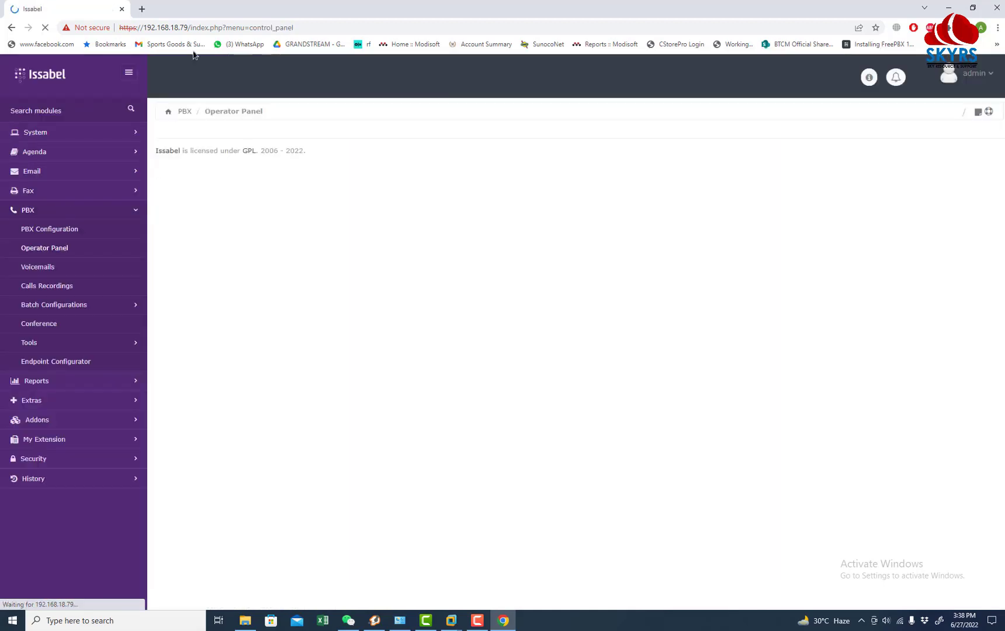
key(super+Right)
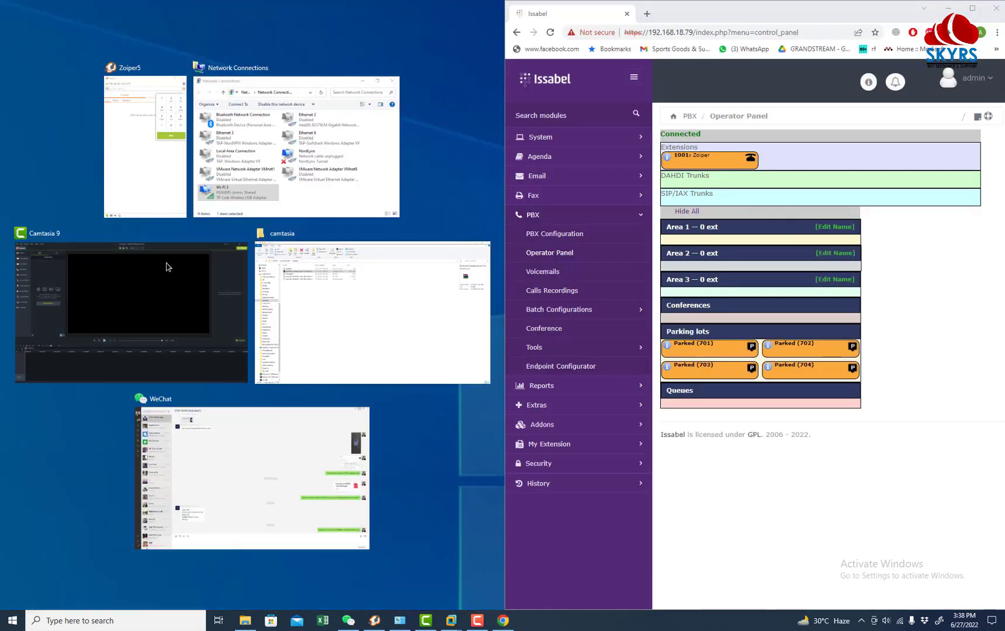
Step: Snap Zoiper5 left, dial 1001 from its dialpad, then bring the Operator Panel forward
click(151, 149)
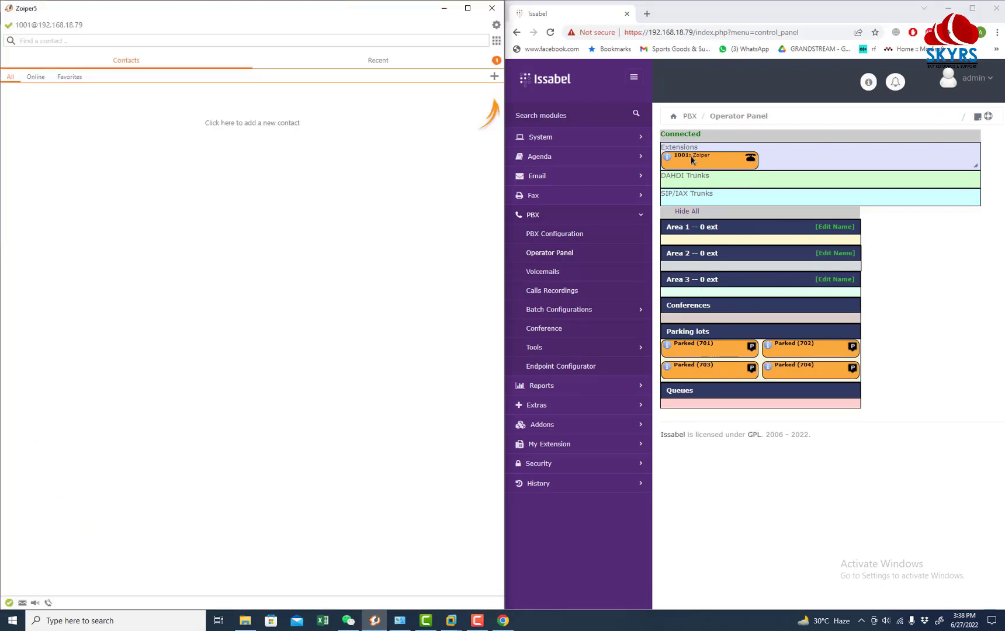
click(496, 40)
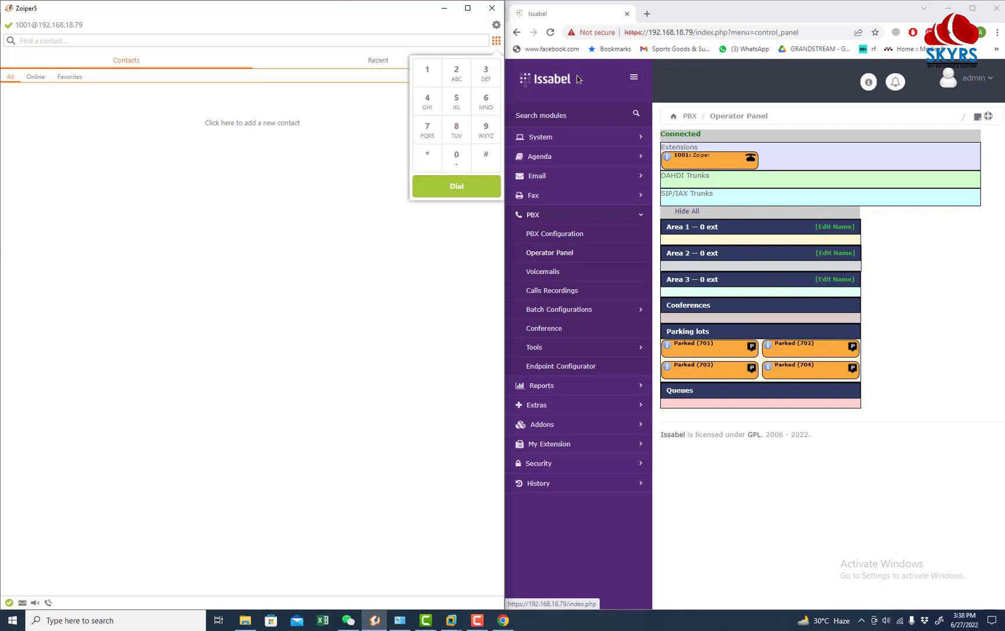
click(427, 70)
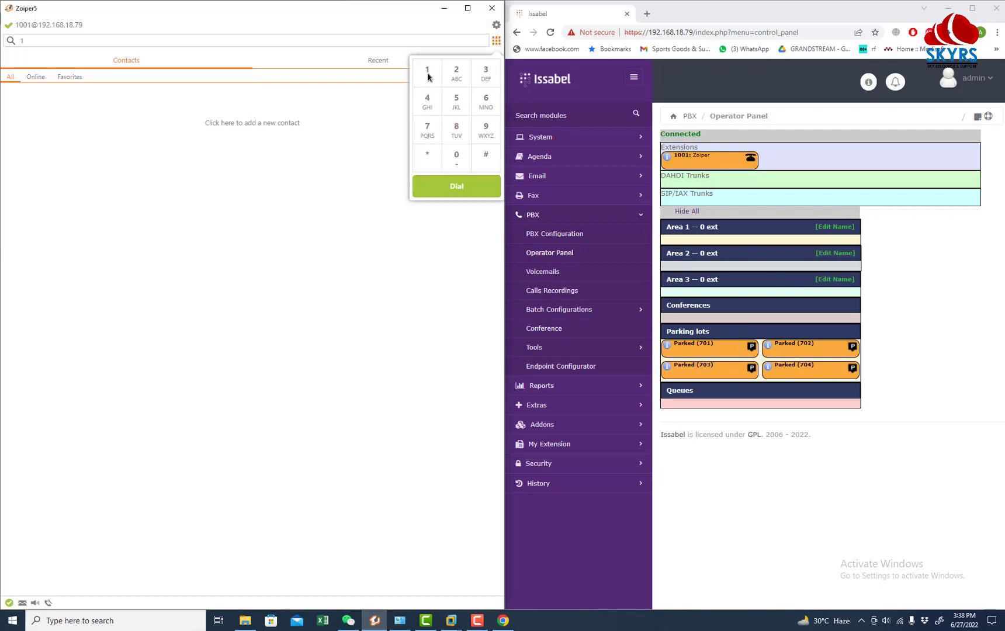
click(427, 70)
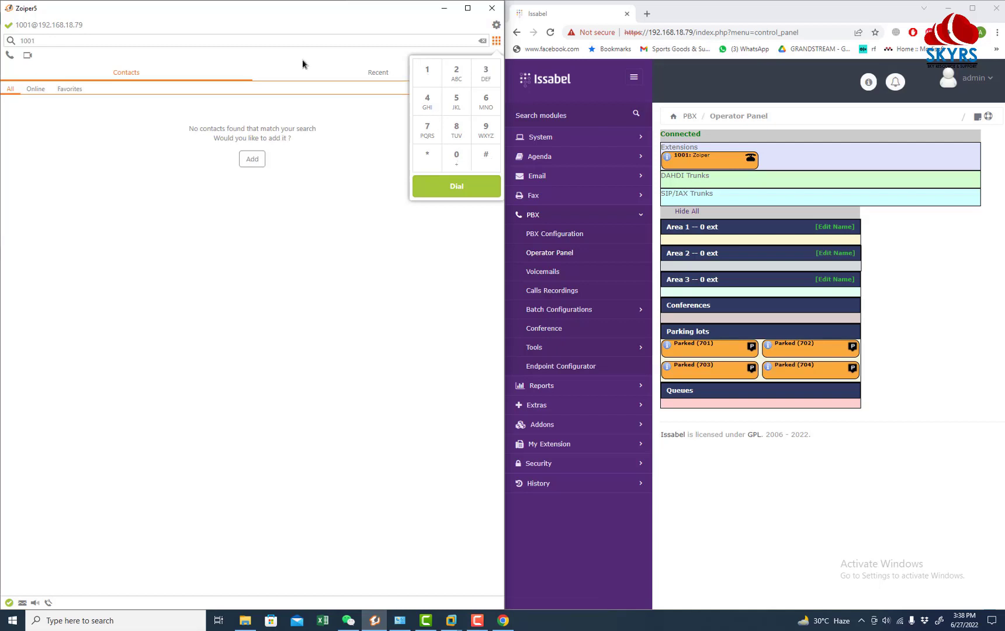
click(425, 188)
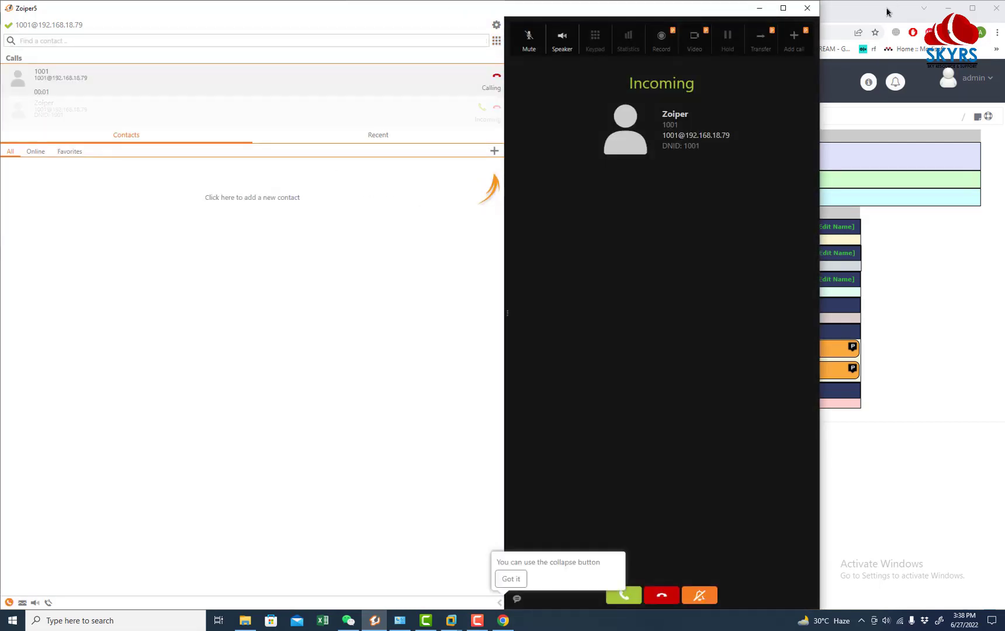
click(886, 11)
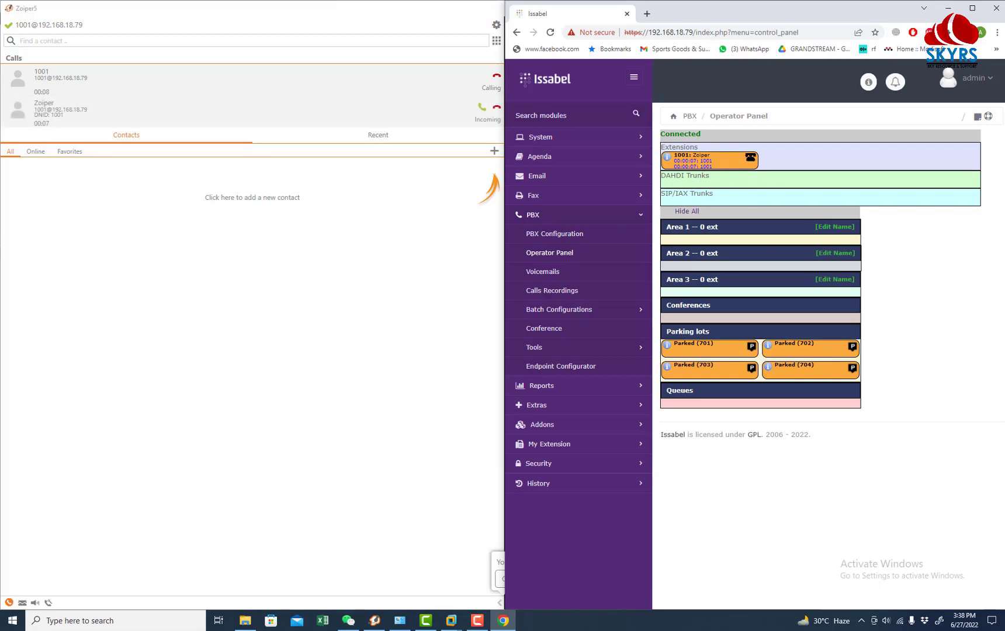
Step: Bring up the Issabel VM console's Asterisk CLI showing SIP/1001 ringing, then exit full screen
mouse_move(452, 626)
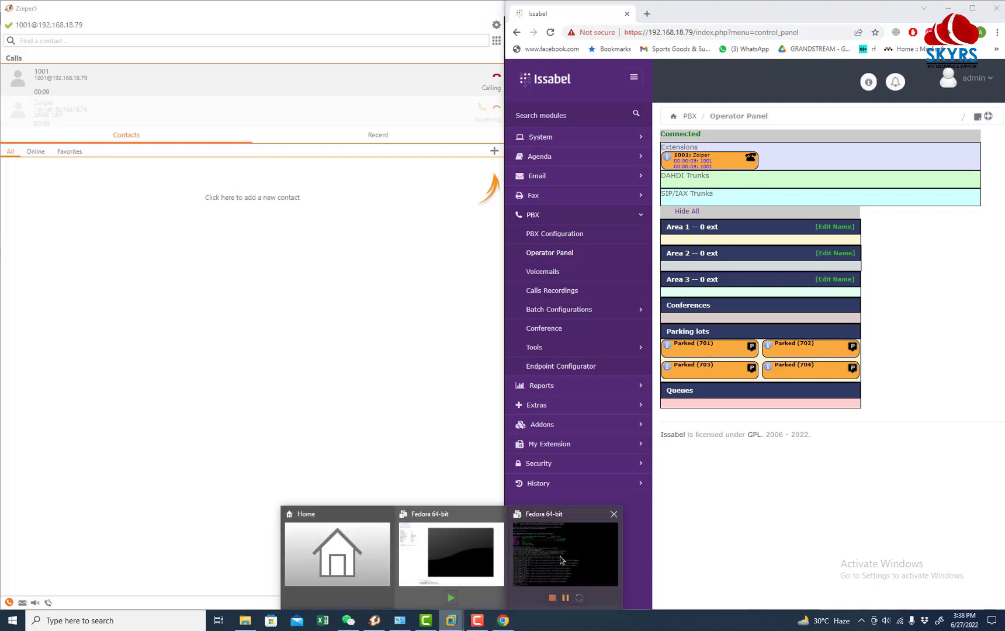
click(595, 558)
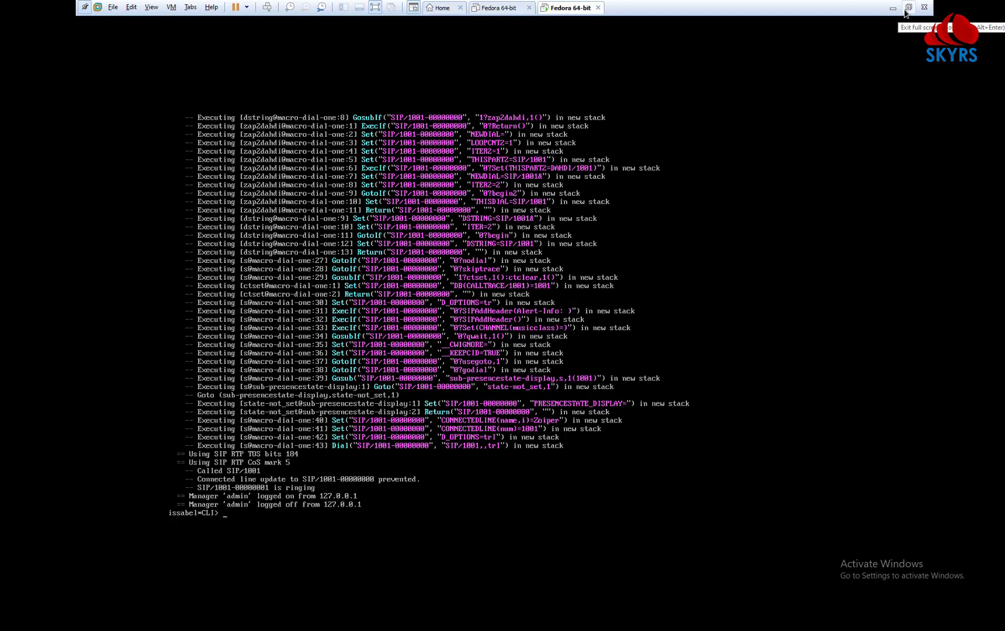
click(905, 11)
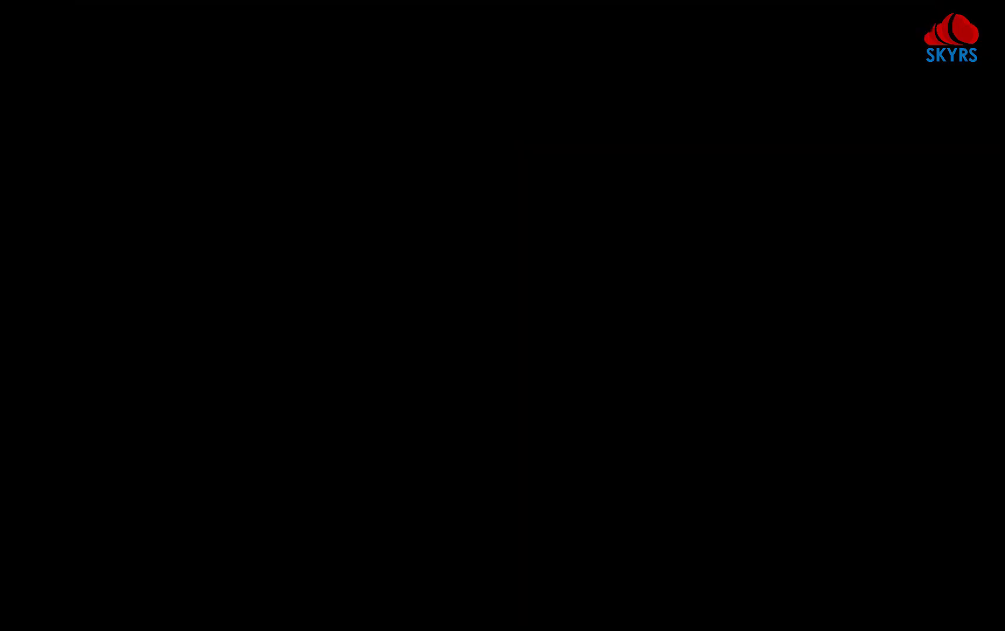